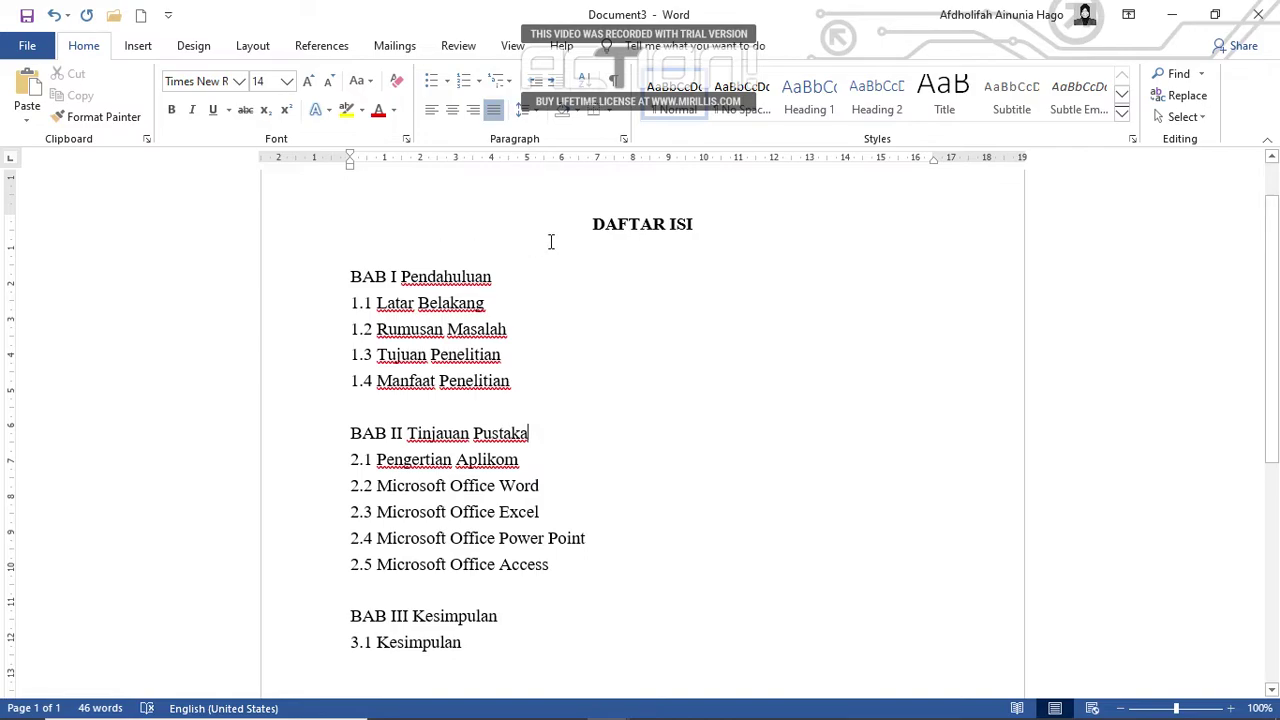
Step: Review the DAFTAR ISI outline from BAB I Pendahuluan through 3.1 Kesimpulan
{"action": "left_click_drag", "start_coordinate": [576, 227], "coordinate": [494, 600]}
{"action": "left_click", "coordinate": [478, 322]}
{"action": "left_click", "coordinate": [499, 285]}
{"action": "left_click", "coordinate": [500, 305]}
{"action": "left_click", "coordinate": [510, 329]}
{"action": "left_click", "coordinate": [516, 368]}
{"action": "left_click", "coordinate": [515, 365]}
{"action": "left_click", "coordinate": [508, 380]}
{"action": "left_click", "coordinate": [533, 417]}
{"action": "left_click", "coordinate": [500, 590]}
{"action": "left_click", "coordinate": [491, 620]}
{"action": "left_click", "coordinate": [450, 461]}
{"action": "scroll", "coordinate": [543, 450], "scroll_direction": "up", "scroll_amount": 1}
{"action": "scroll", "coordinate": [543, 450], "scroll_direction": "up", "scroll_amount": 1}
{"action": "scroll", "coordinate": [543, 450], "scroll_direction": "down", "scroll_amount": 3}
{"action": "scroll", "coordinate": [543, 450], "scroll_direction": "up", "scroll_amount": 1}
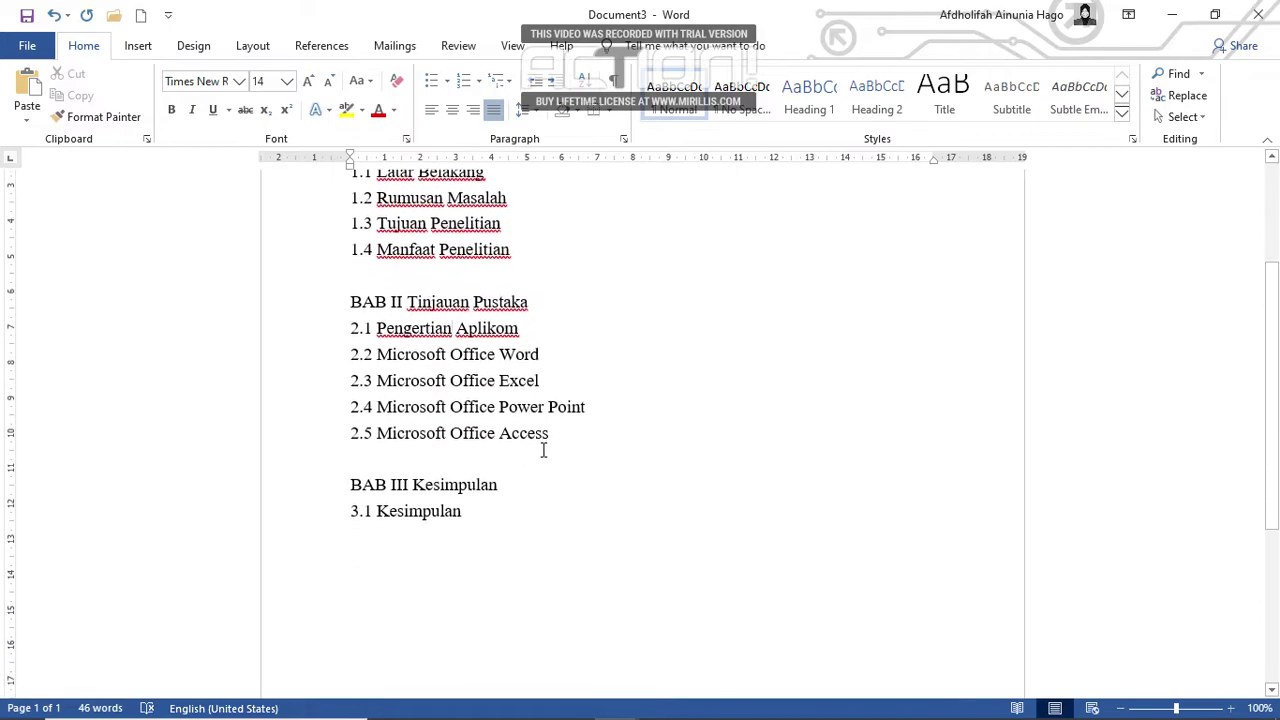
{"action": "scroll", "coordinate": [543, 450], "scroll_direction": "up", "scroll_amount": 1}
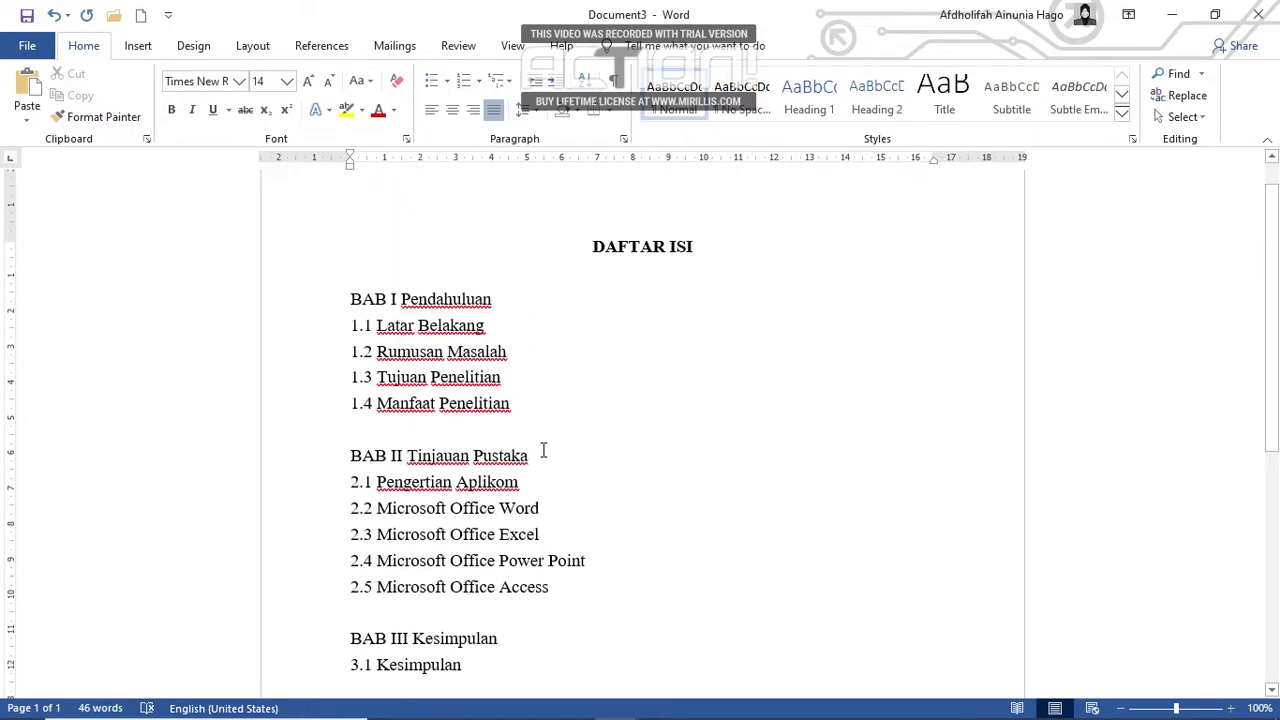
{"action": "left_click_drag", "start_coordinate": [563, 286], "coordinate": [575, 383]}
{"action": "left_click", "coordinate": [572, 278]}
{"action": "left_click", "coordinate": [597, 246]}
{"action": "left_click_drag", "start_coordinate": [597, 246], "coordinate": [609, 531]}
{"action": "left_click", "coordinate": [546, 502]}
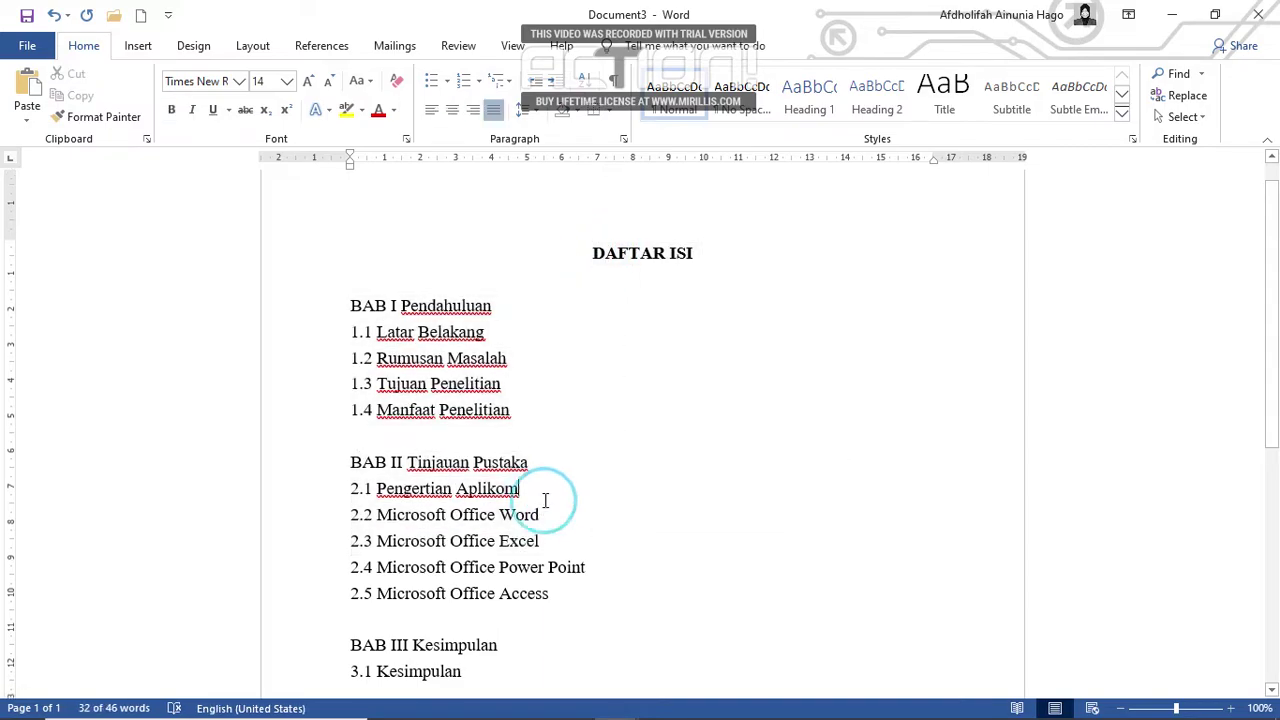
{"action": "scroll", "coordinate": [548, 500], "scroll_direction": "down", "scroll_amount": 2}
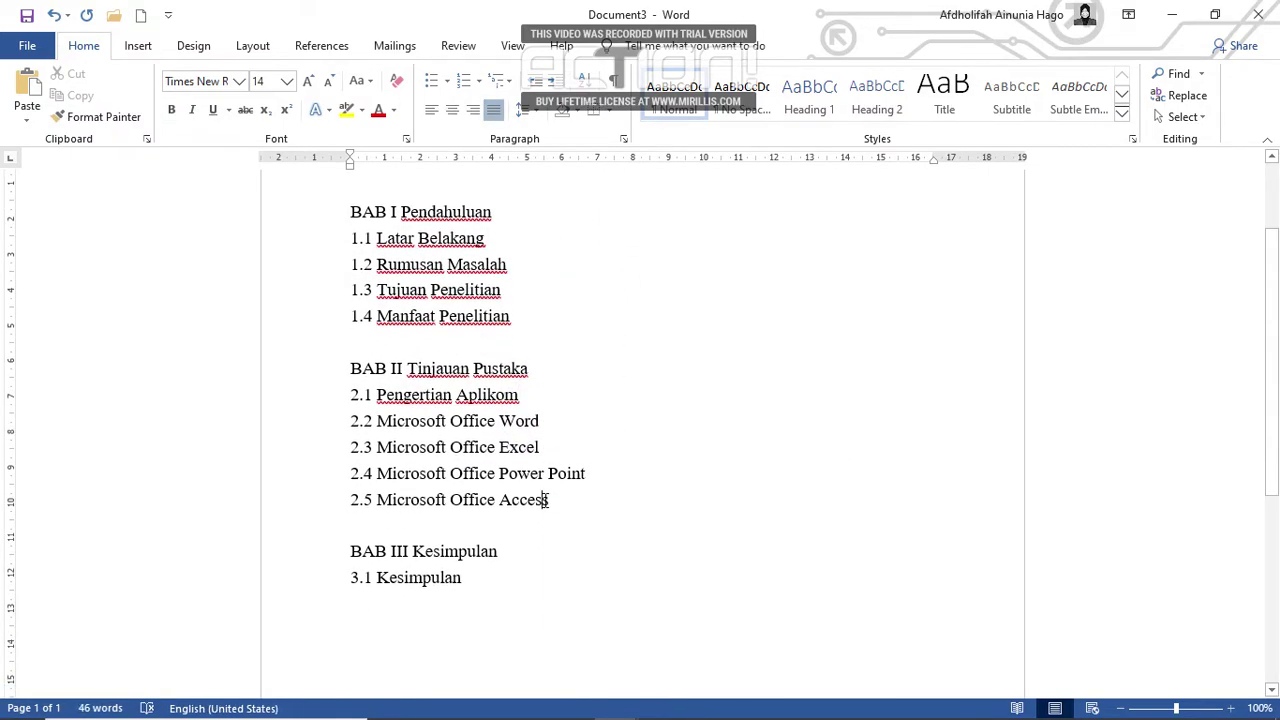
{"action": "right_click", "coordinate": [548, 500]}
{"action": "scroll", "coordinate": [503, 360], "scroll_direction": "up", "scroll_amount": 2}
{"action": "key", "text": "Escape"}
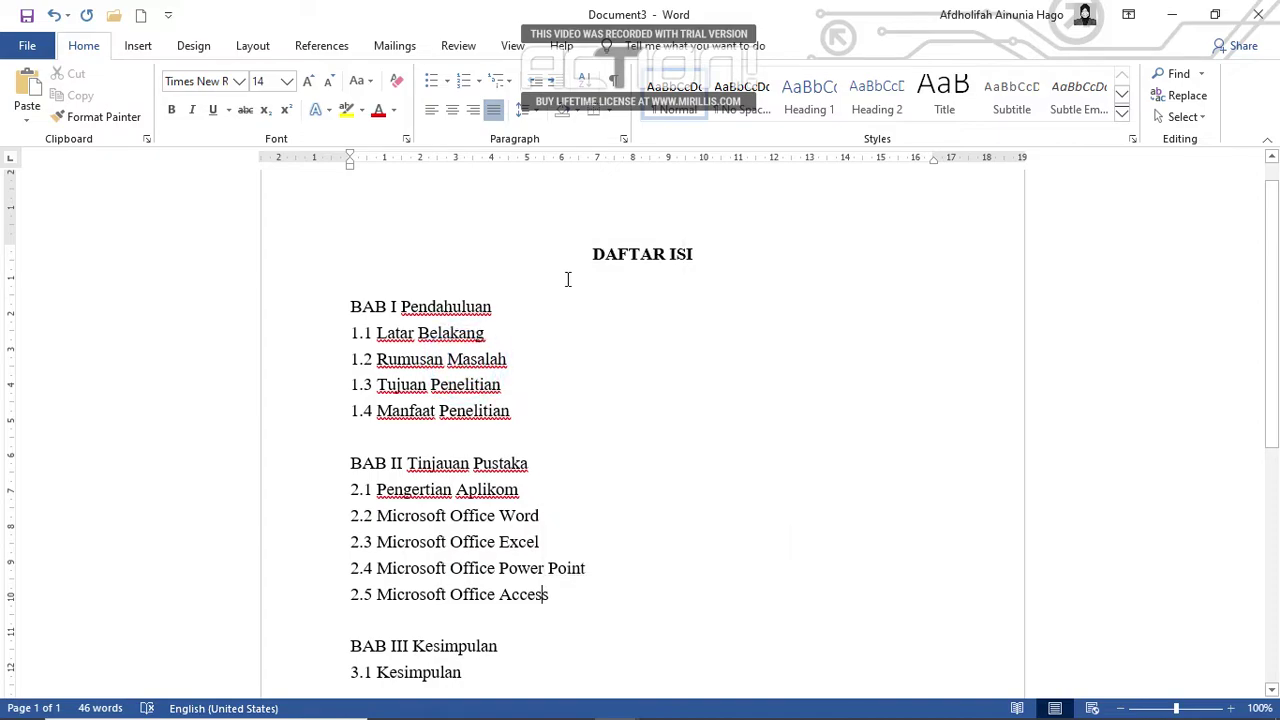
{"action": "left_click", "coordinate": [595, 258]}
{"action": "left_click_drag", "start_coordinate": [595, 258], "coordinate": [611, 363]}
Step: Select all entries from BAB I Pendahuluan through 3.1 Kesimpulan and set a left-aligned 14 cm tab stop with dotted leader 2
{"action": "left_click", "coordinate": [382, 306]}
{"action": "left_click_drag", "start_coordinate": [349, 304], "coordinate": [465, 678]}
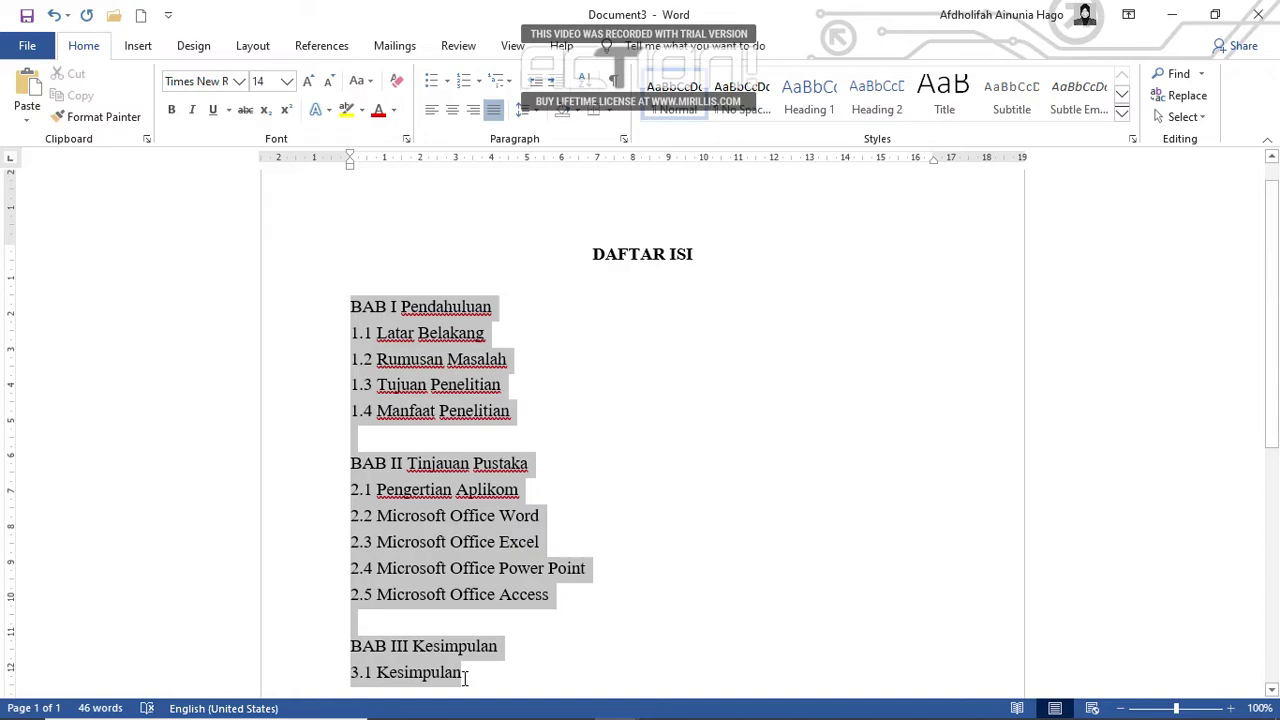
{"action": "left_click_drag", "start_coordinate": [465, 678], "coordinate": [468, 678]}
{"action": "left_click_drag", "start_coordinate": [461, 680], "coordinate": [461, 680]}
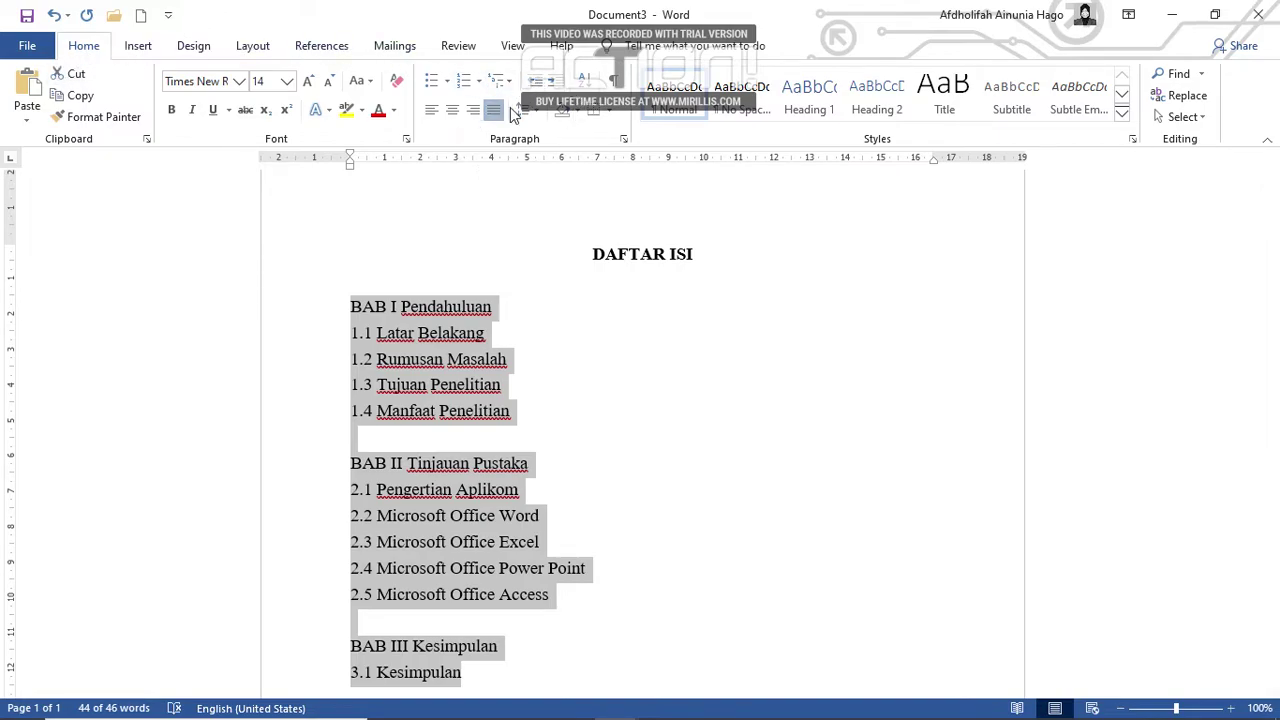
{"action": "left_click", "coordinate": [623, 142]}
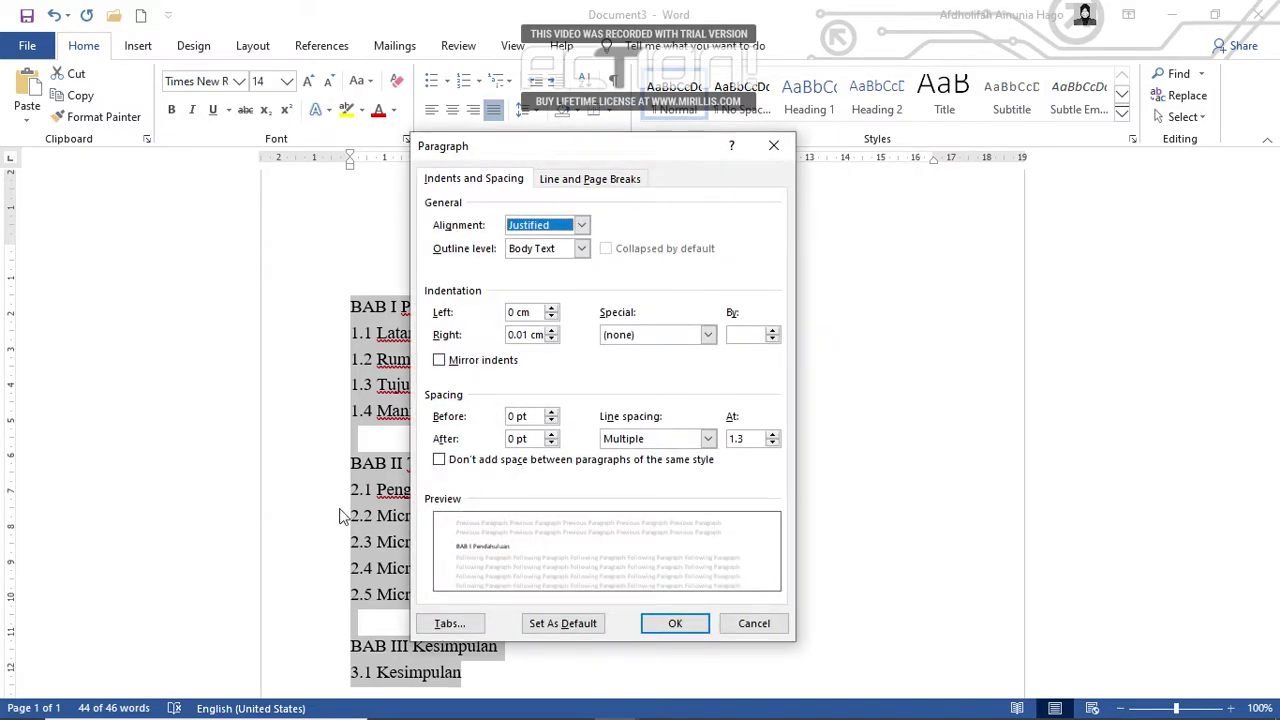
{"action": "left_click", "coordinate": [470, 623]}
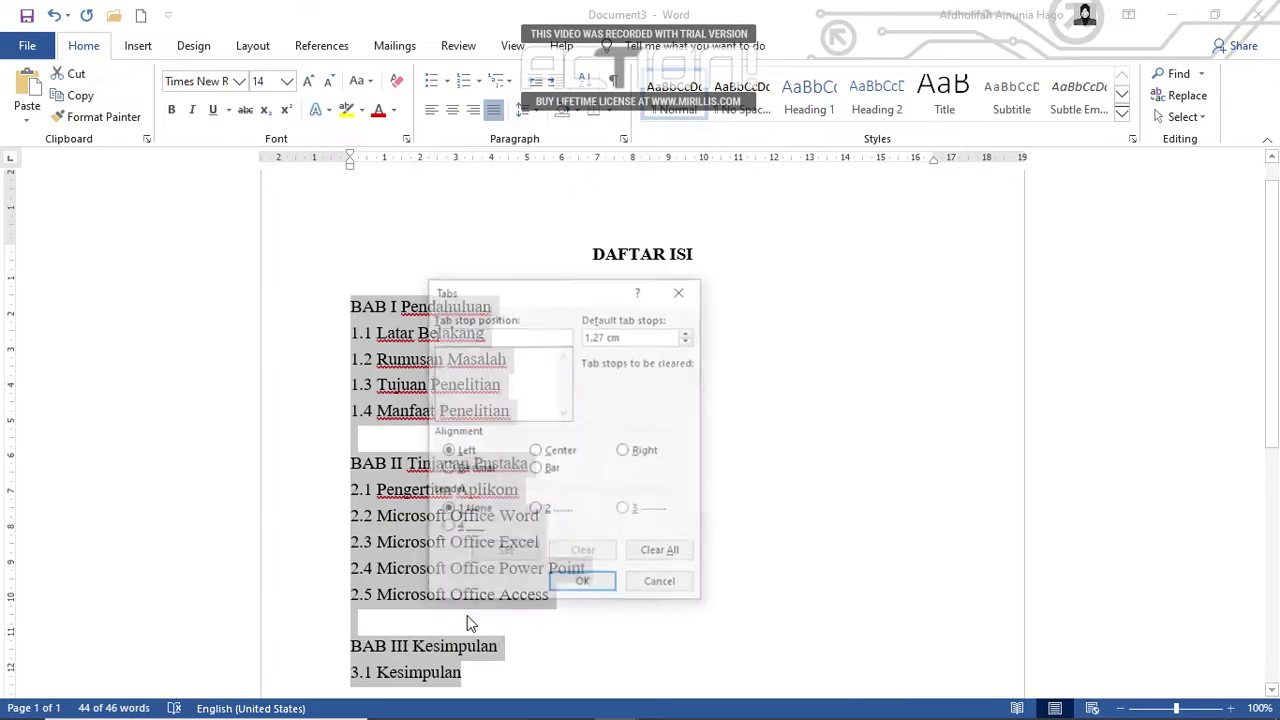
{"action": "left_click_drag", "start_coordinate": [542, 291], "coordinate": [559, 237]}
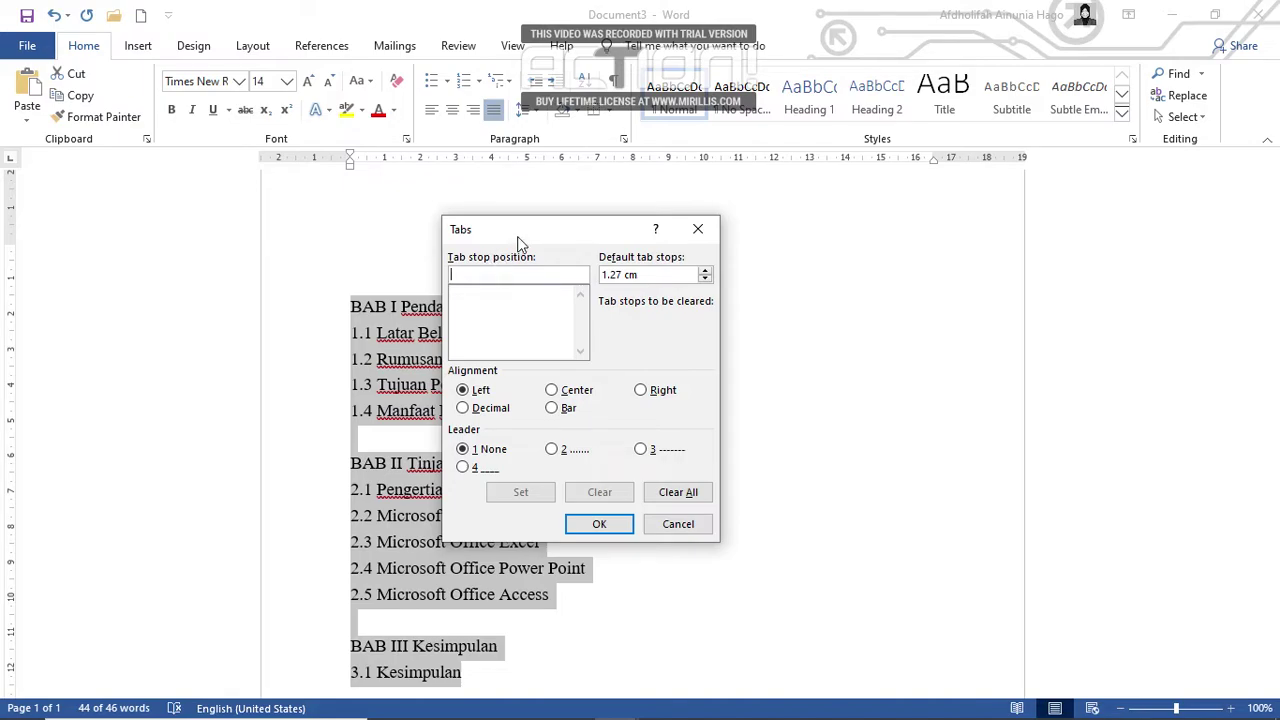
{"action": "left_click_drag", "start_coordinate": [545, 227], "coordinate": [532, 220]}
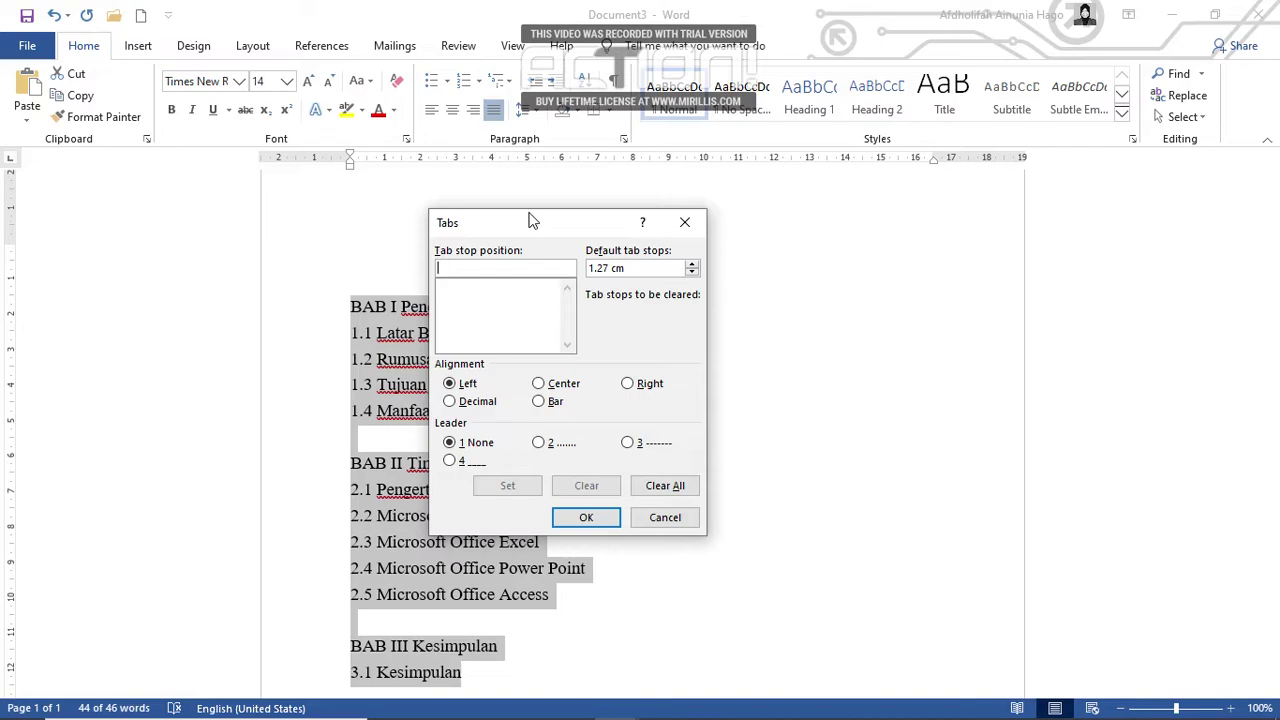
{"action": "left_click_drag", "start_coordinate": [532, 220], "coordinate": [489, 213]}
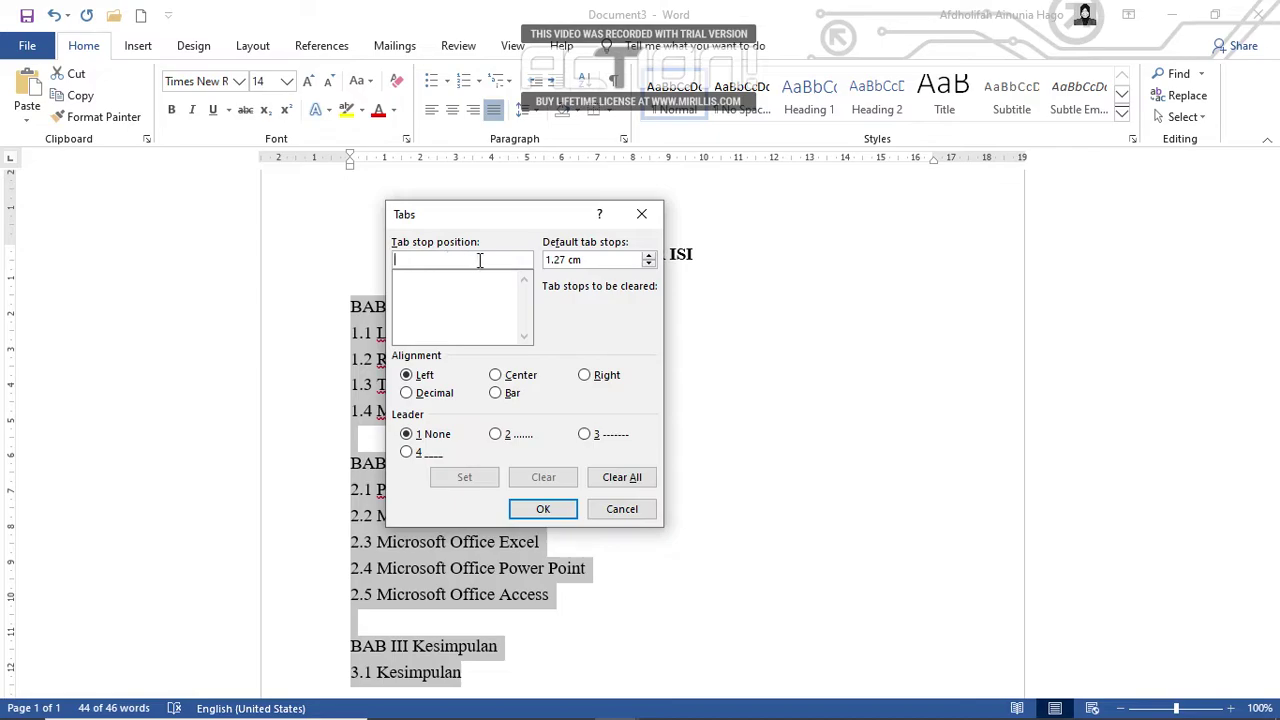
{"action": "type", "text": "14 cm"}
{"action": "left_click", "coordinate": [495, 434]}
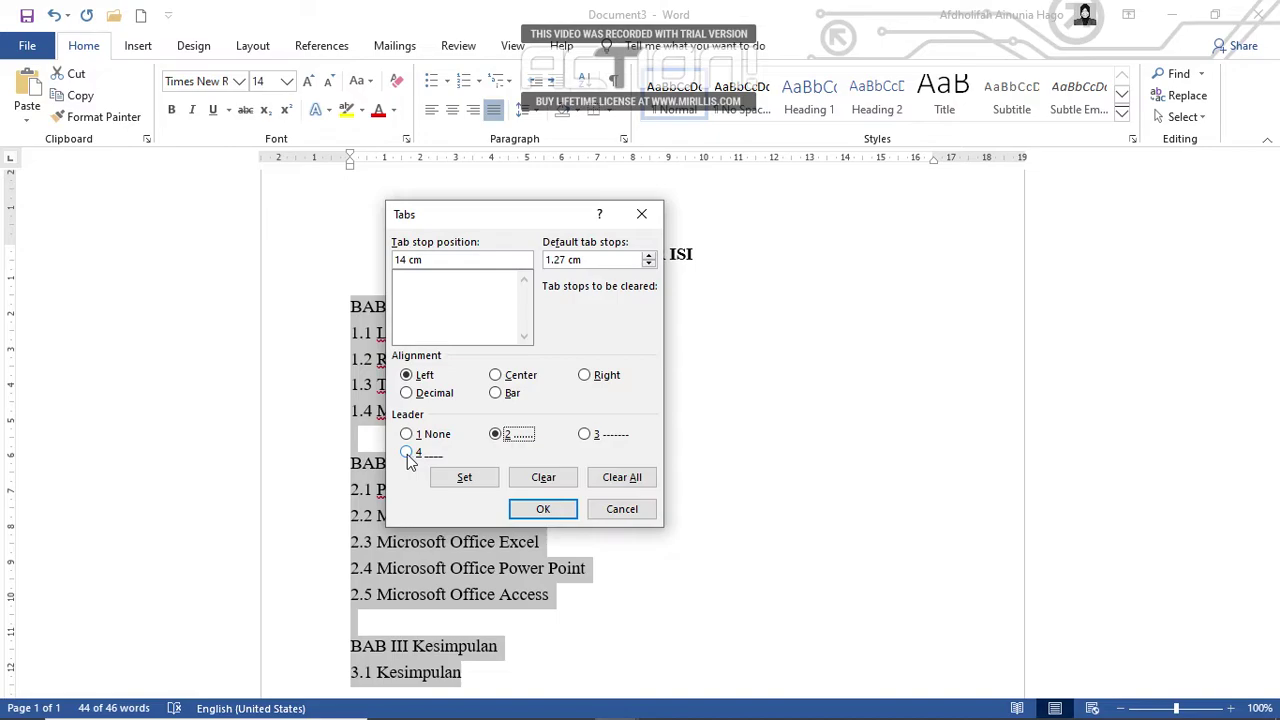
{"action": "left_click", "coordinate": [470, 480]}
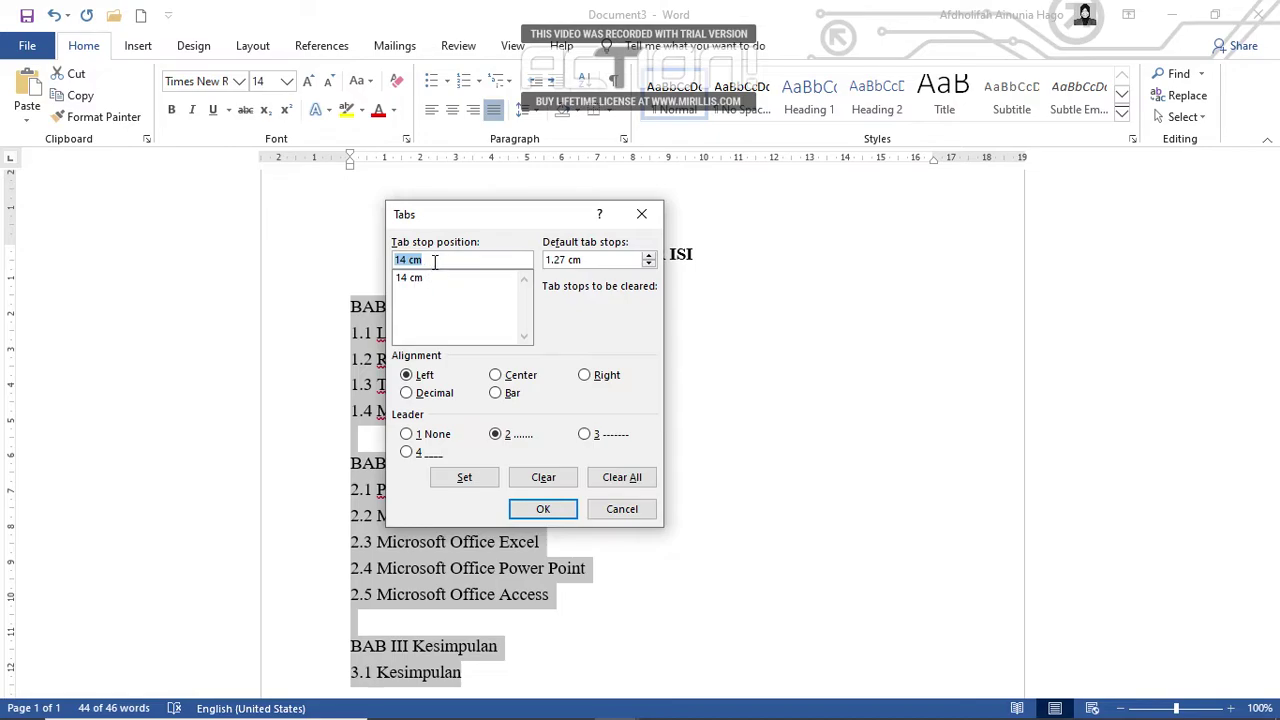
Step: Add a 15 cm tab stop without a leader for the selected entries and apply the tab settings
{"action": "type", "text": "15 cm"}
{"action": "left_click", "coordinate": [468, 477]}
{"action": "left_click", "coordinate": [545, 515]}
Step: Add the dotted leader and page number 1 after BAB I Pendahuluan, aligned to the 15 cm tab stop
{"action": "scroll", "coordinate": [651, 426], "scroll_direction": "down", "scroll_amount": 1}
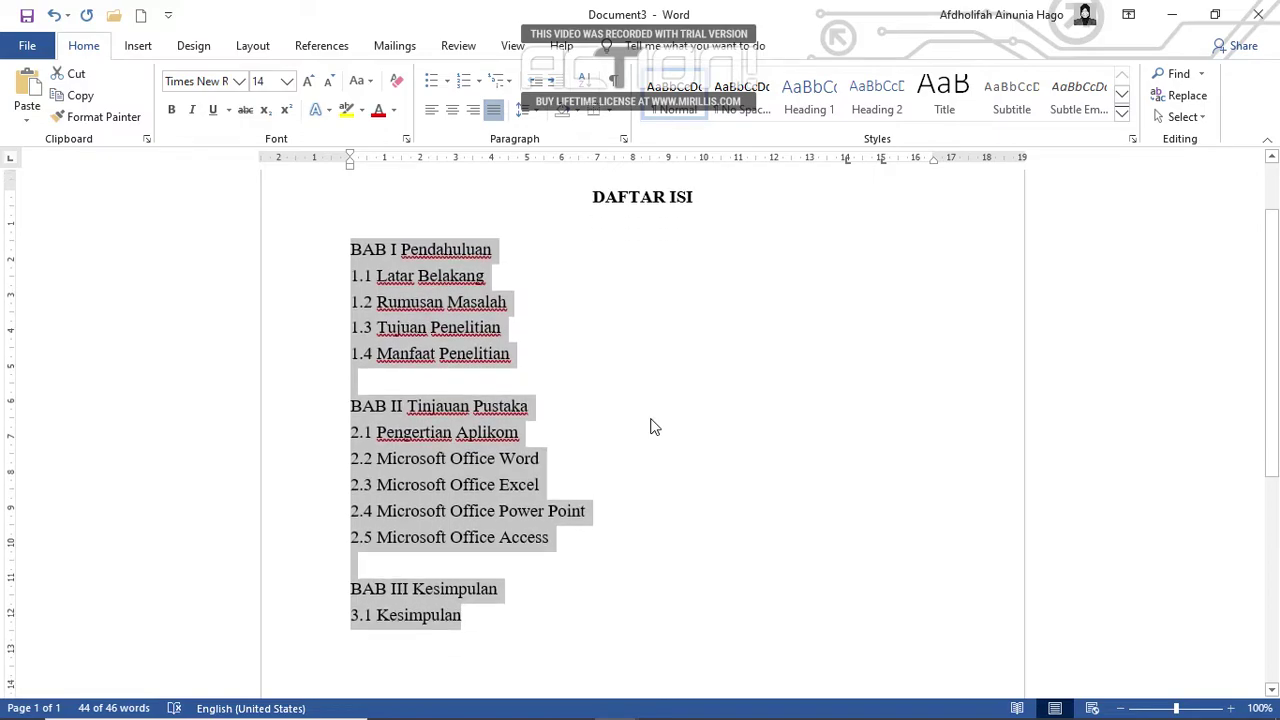
{"action": "scroll", "coordinate": [651, 426], "scroll_direction": "up", "scroll_amount": 1}
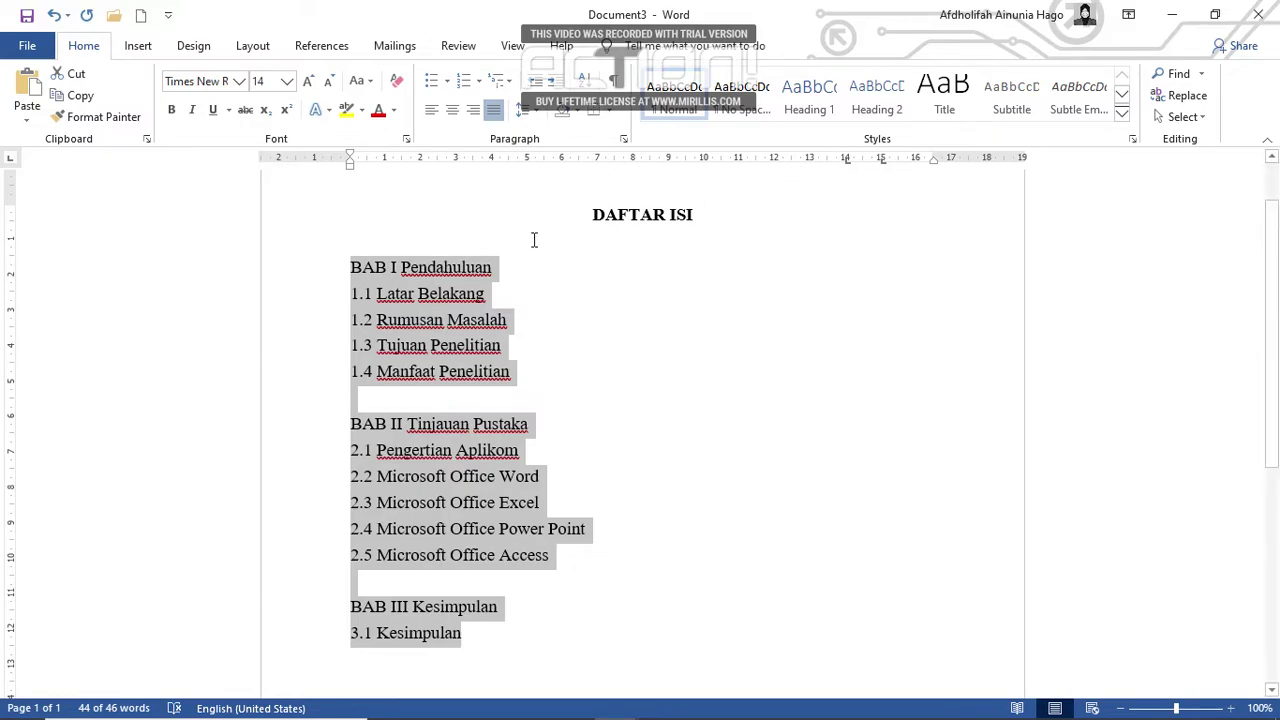
{"action": "left_click", "coordinate": [512, 272]}
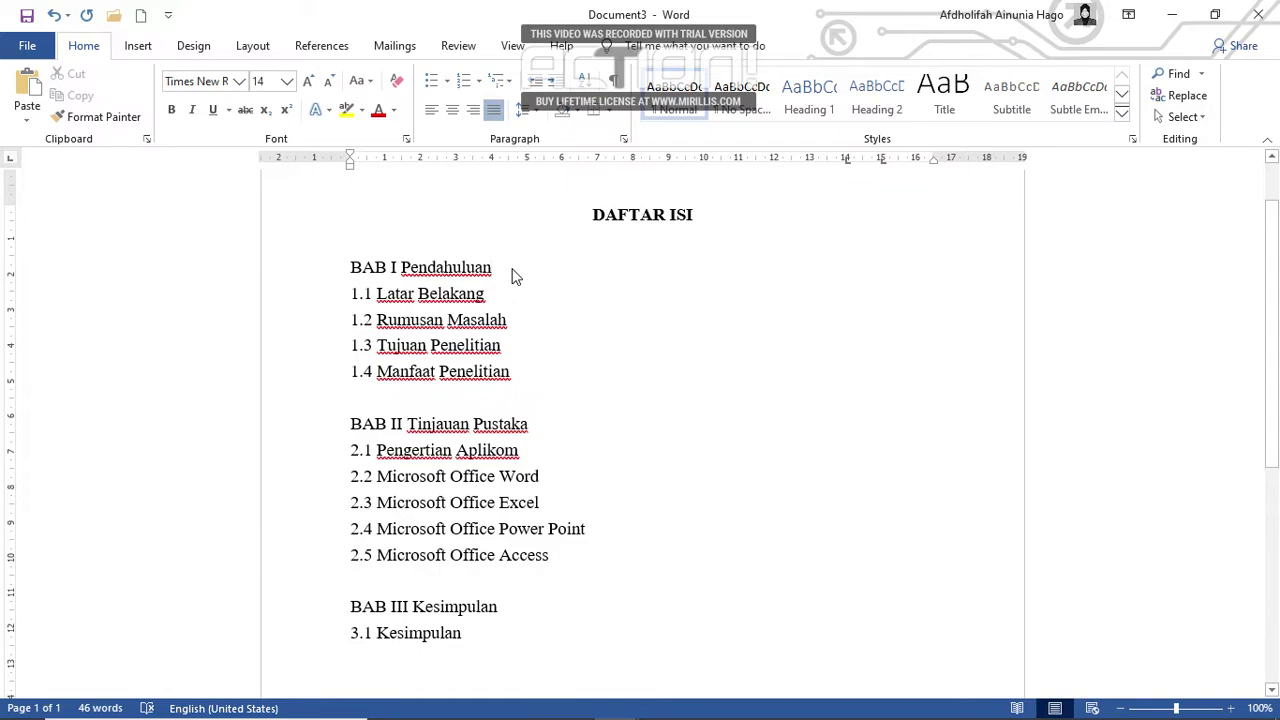
{"action": "scroll", "coordinate": [511, 272], "scroll_direction": "up", "scroll_amount": 1}
{"action": "scroll", "coordinate": [511, 270], "scroll_direction": "down", "scroll_amount": 1}
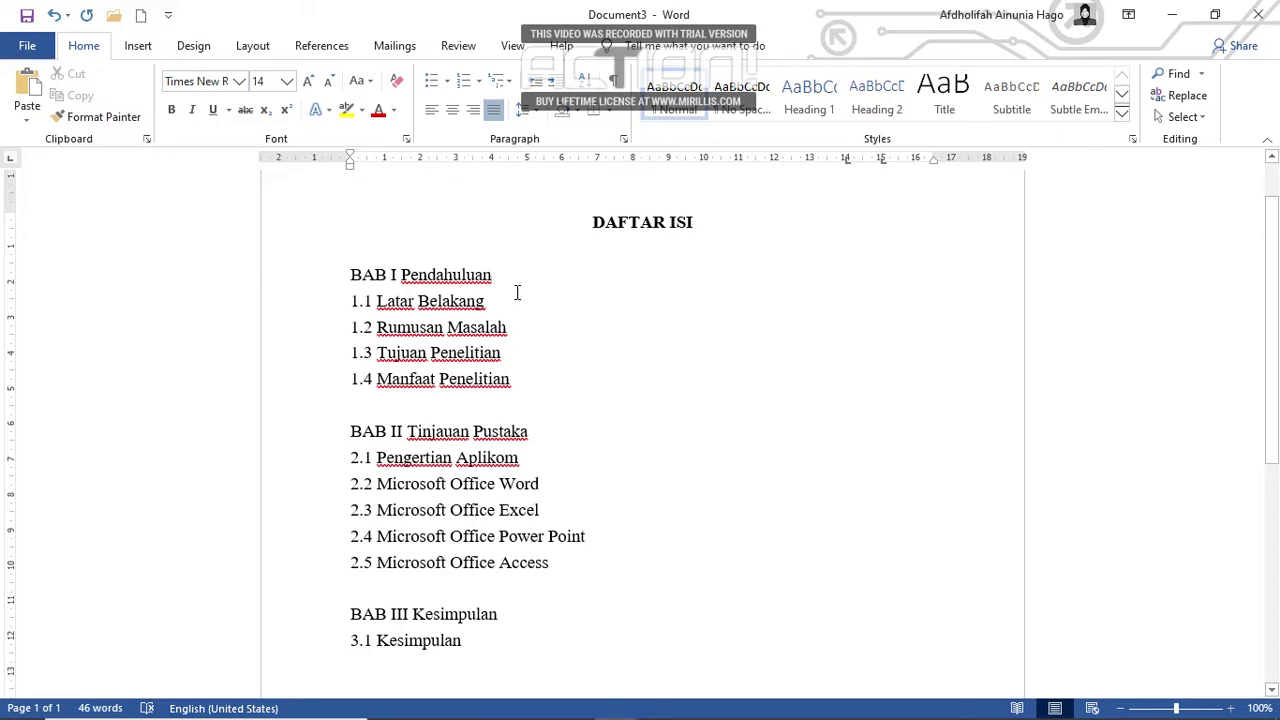
{"action": "key", "text": "Tab"}
{"action": "key", "text": "Tab"}
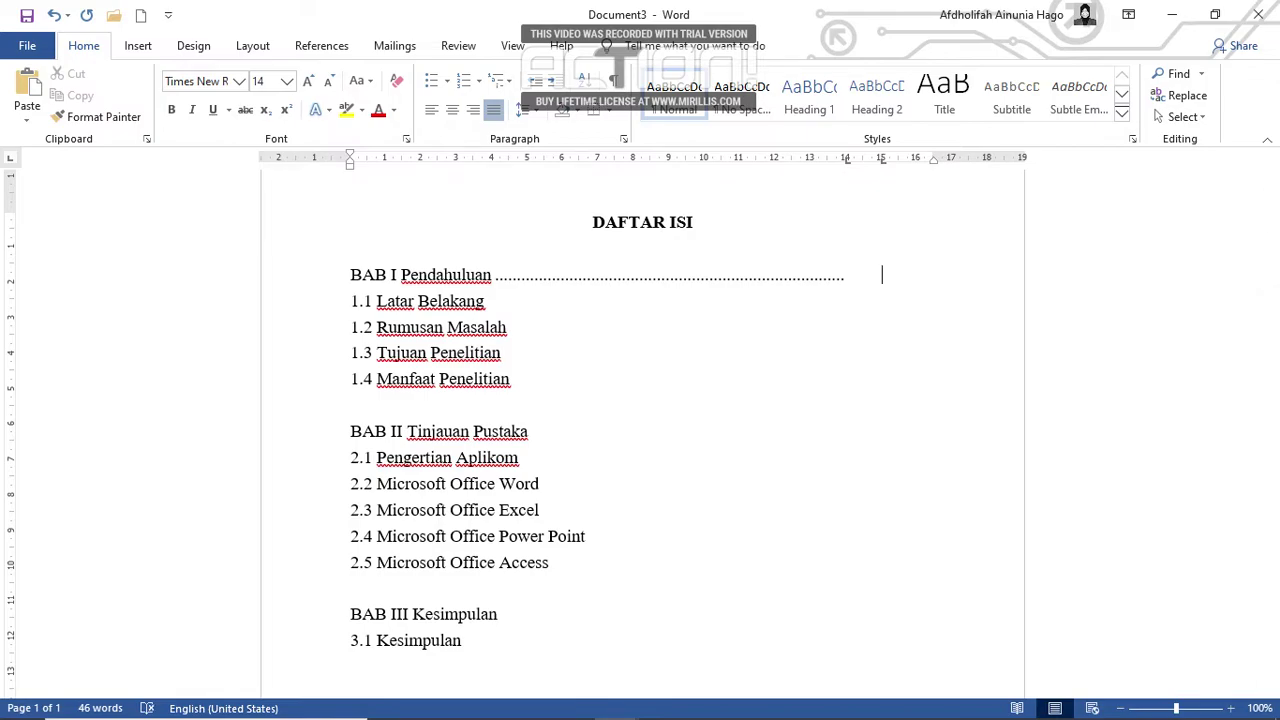
{"action": "type", "text": "1"}
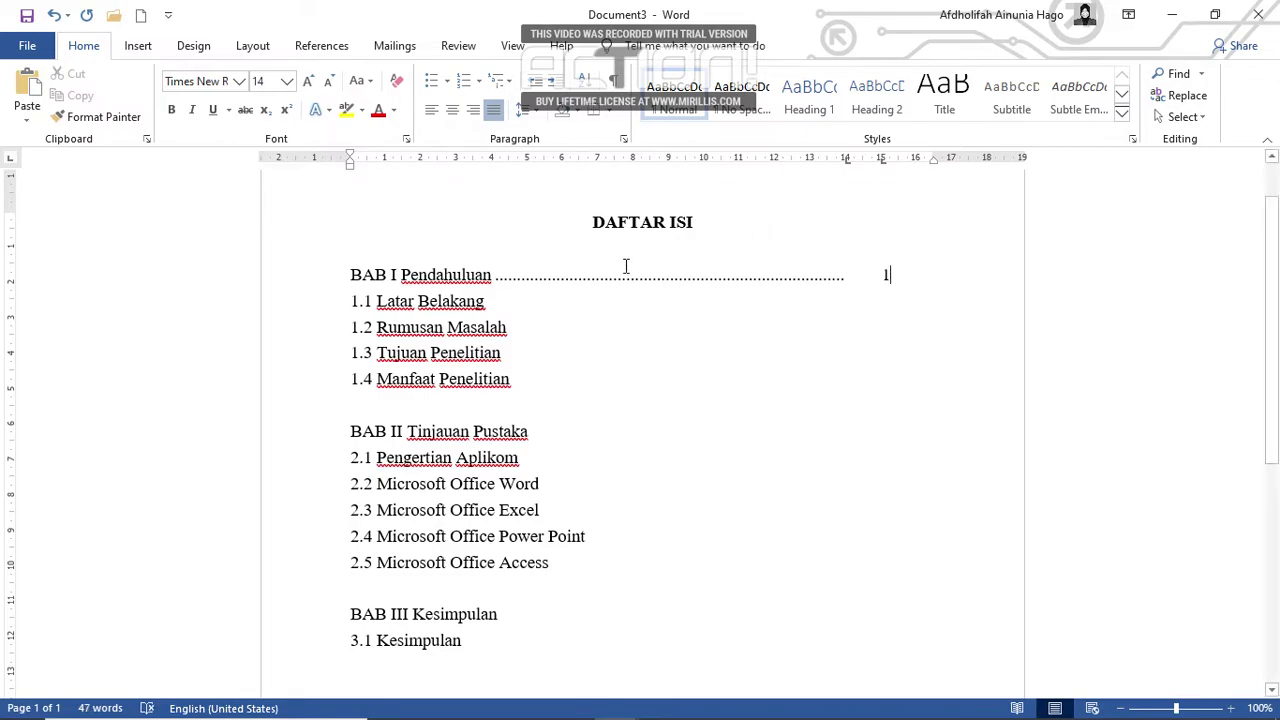
Step: Add dotted leaders and page numbers 2, 3 and 4 to entries 1.1 Latar Belakang, 1.2 Rumusan Masalah and 1.3 Tujuan Penelitian
{"action": "left_click", "coordinate": [500, 300]}
{"action": "key", "text": "Tab"}
{"action": "type", "text": "2"}
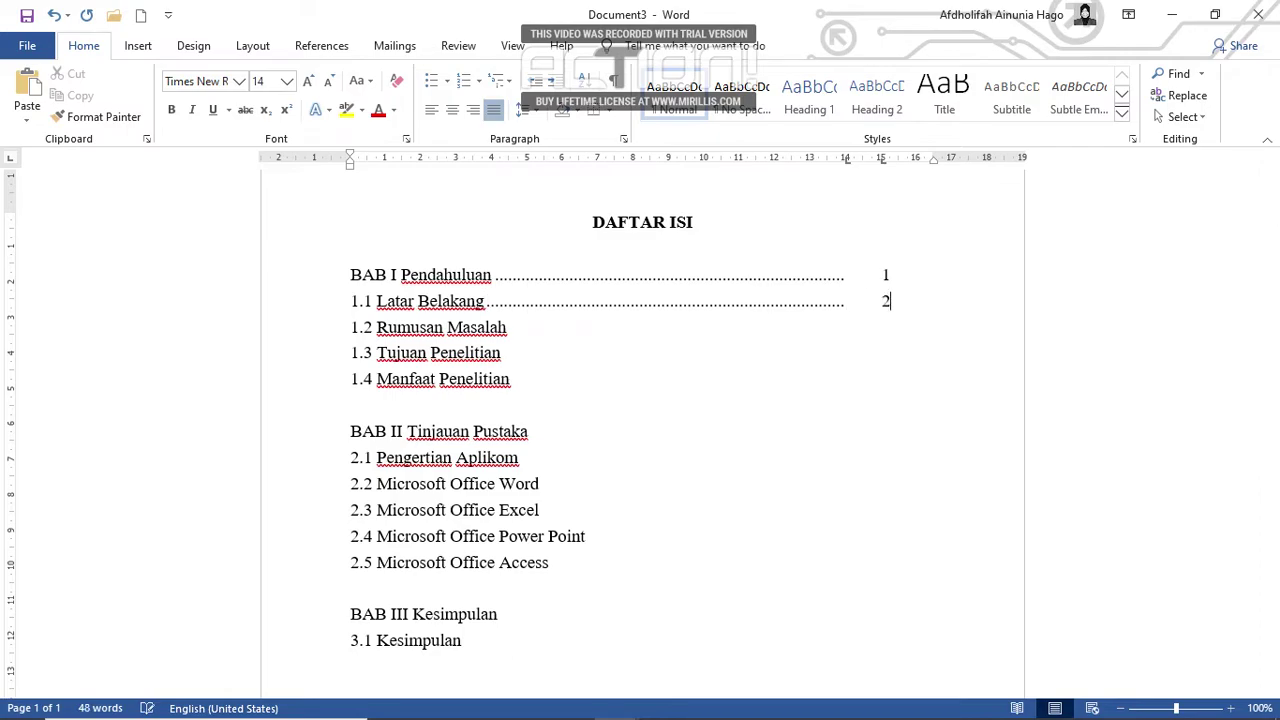
{"action": "left_click", "coordinate": [525, 327]}
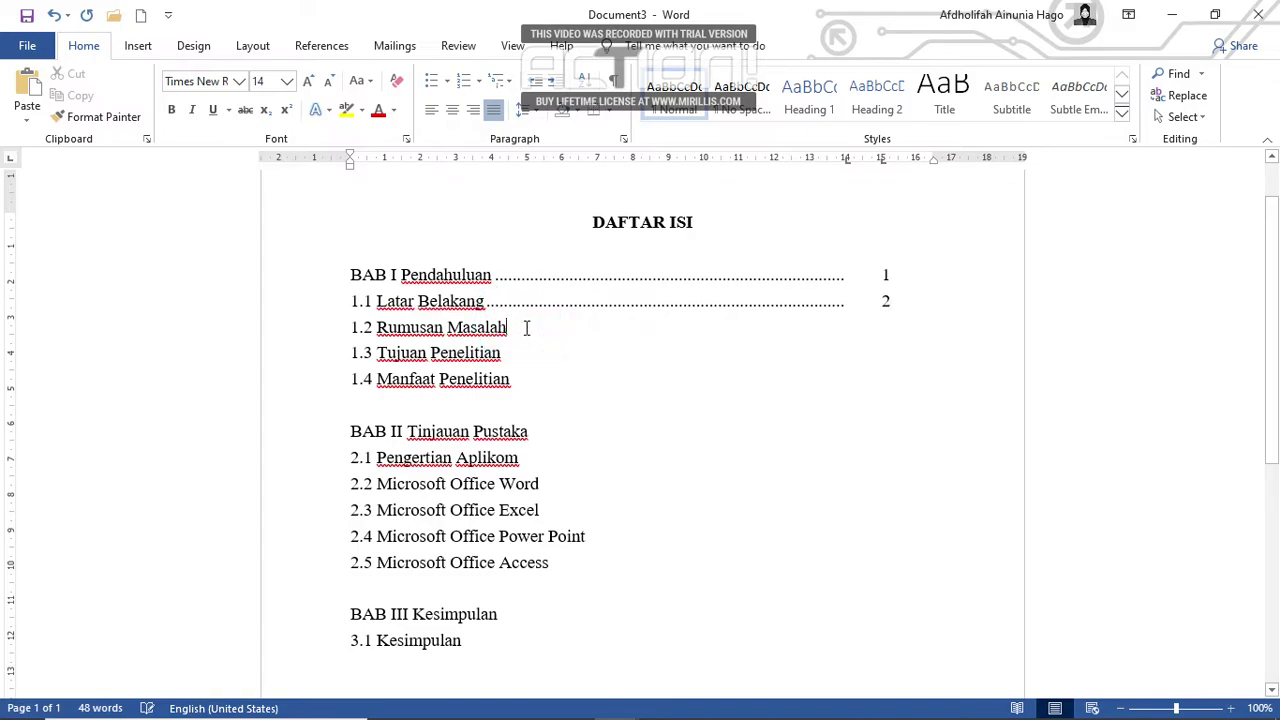
{"action": "key", "text": "Tab"}
{"action": "type", "text": "3"}
{"action": "left_click", "coordinate": [507, 353]}
{"action": "key", "text": "Tab"}
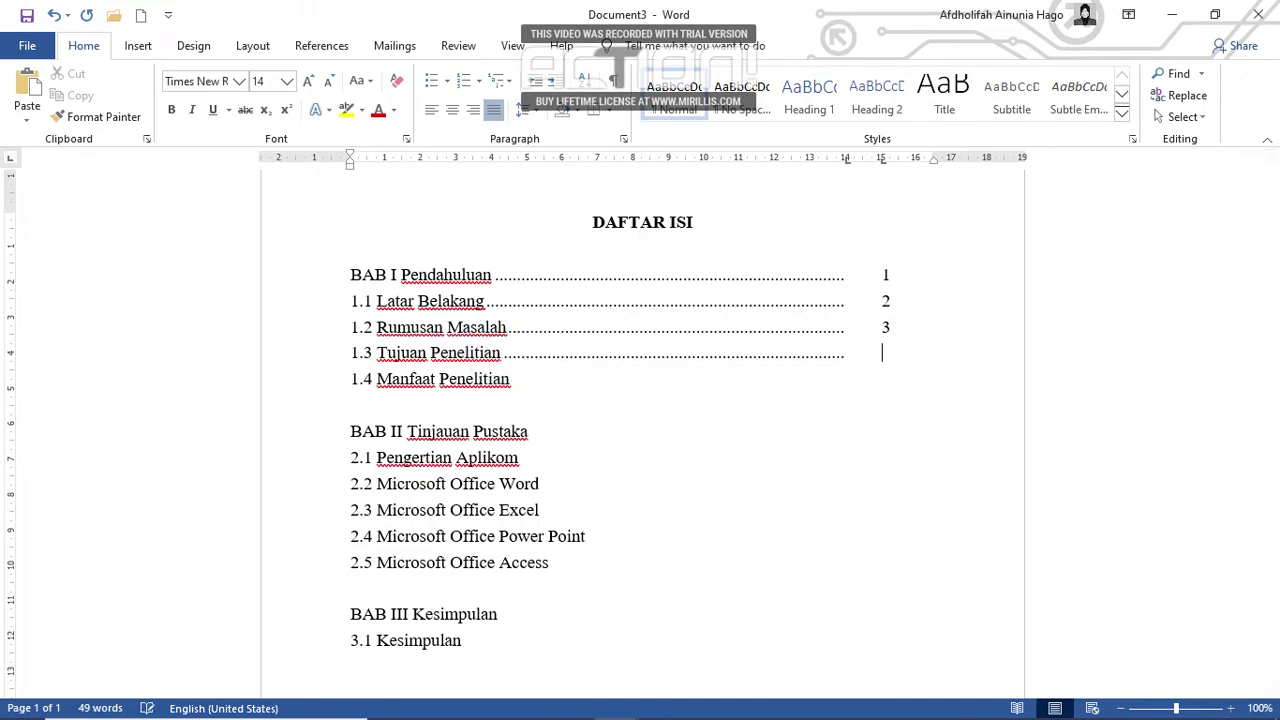
{"action": "type", "text": "4"}
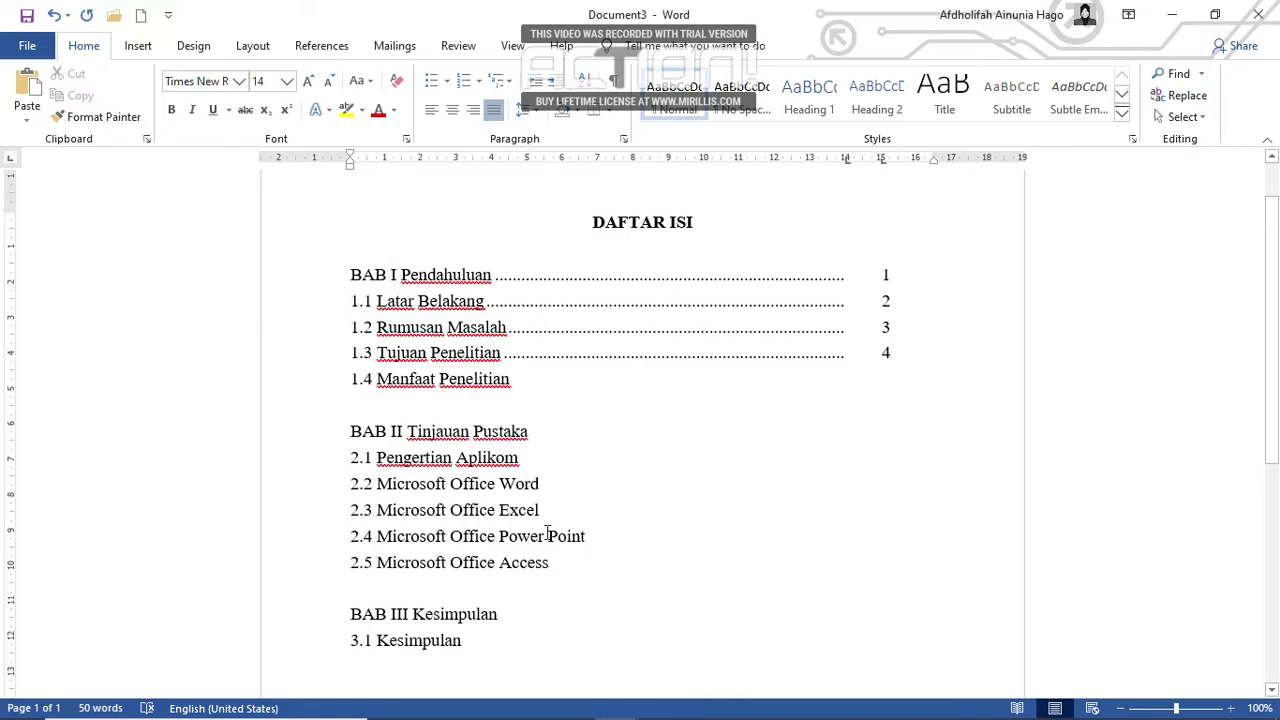
Step: Check the tab stop positions and leader settings for the 1.3 Tujuan Penelitian line without changing them
{"action": "left_click", "coordinate": [623, 140]}
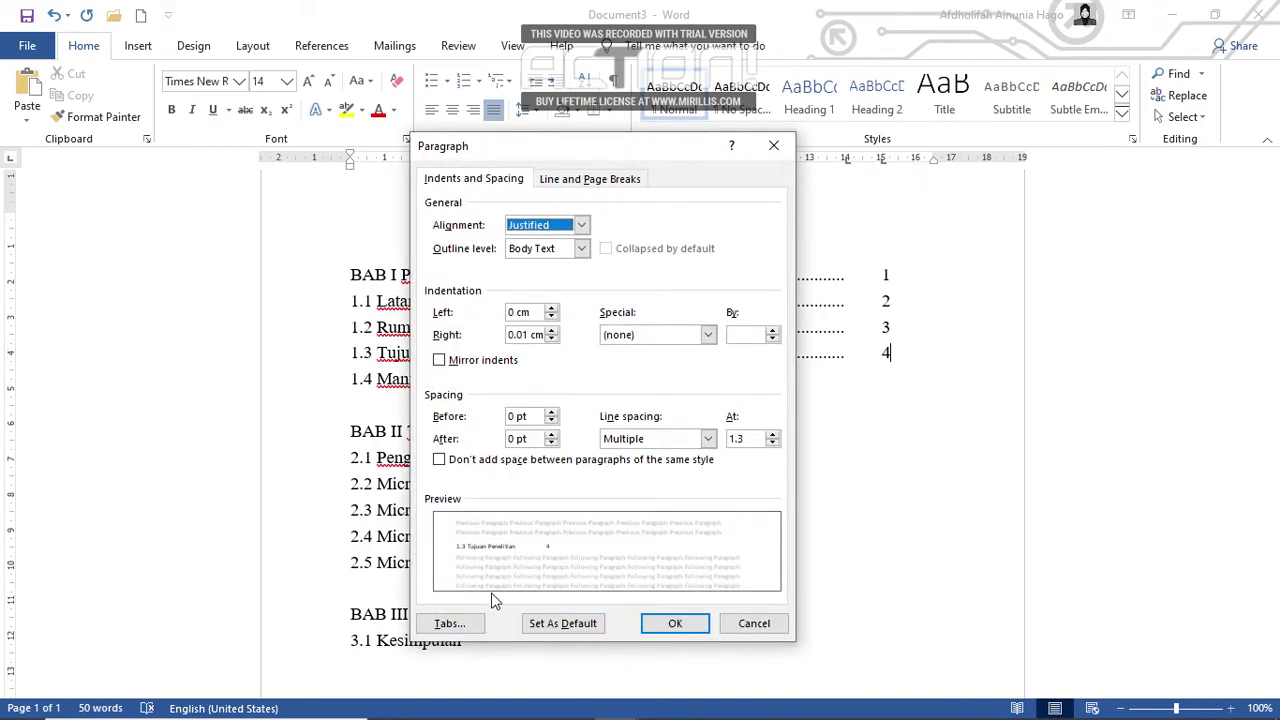
{"action": "left_click", "coordinate": [450, 624]}
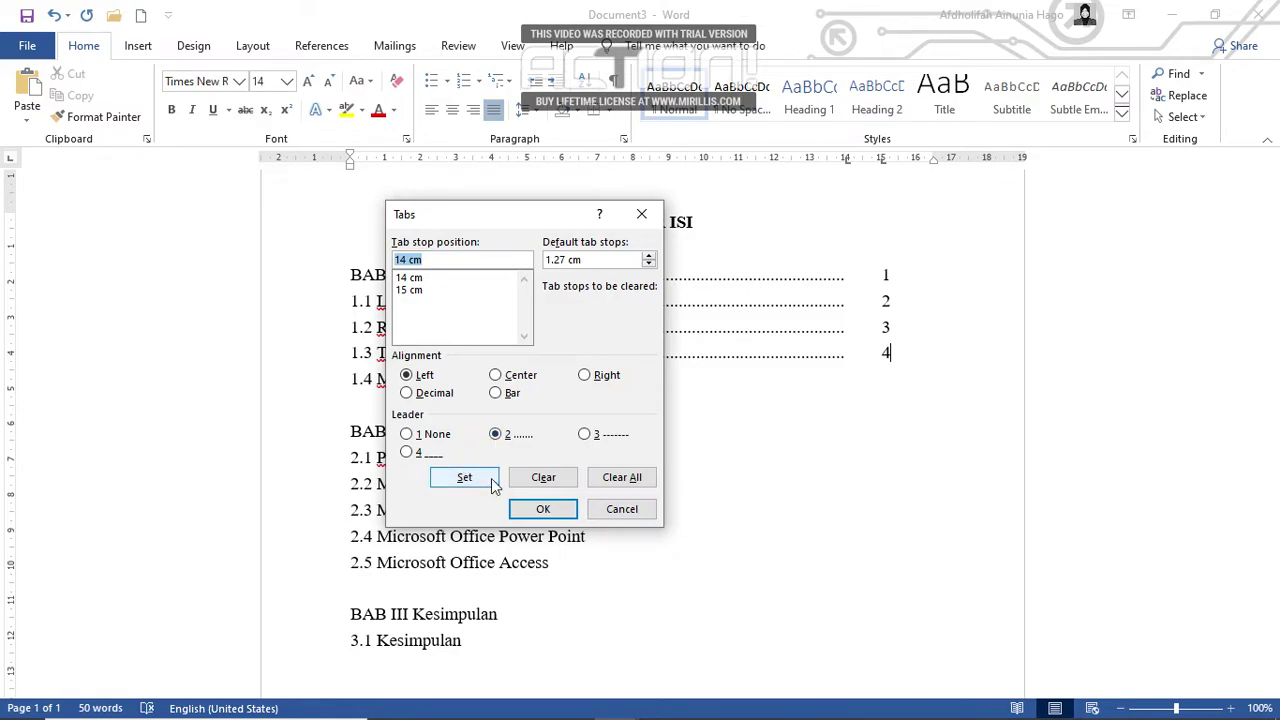
{"action": "left_click", "coordinate": [595, 511]}
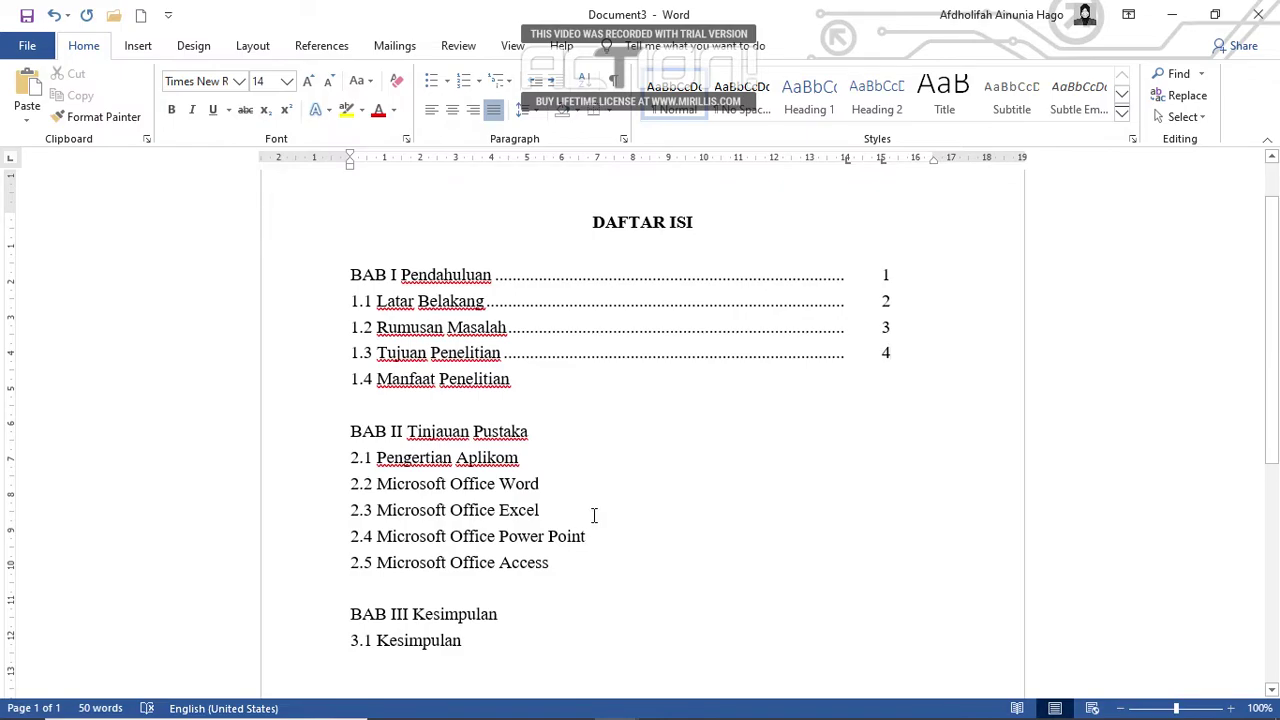
Step: Add the dotted leader and page number 5 to entry 1.4 Manfaat Penelitian
{"action": "left_click", "coordinate": [563, 378]}
{"action": "key", "text": "Tab"}
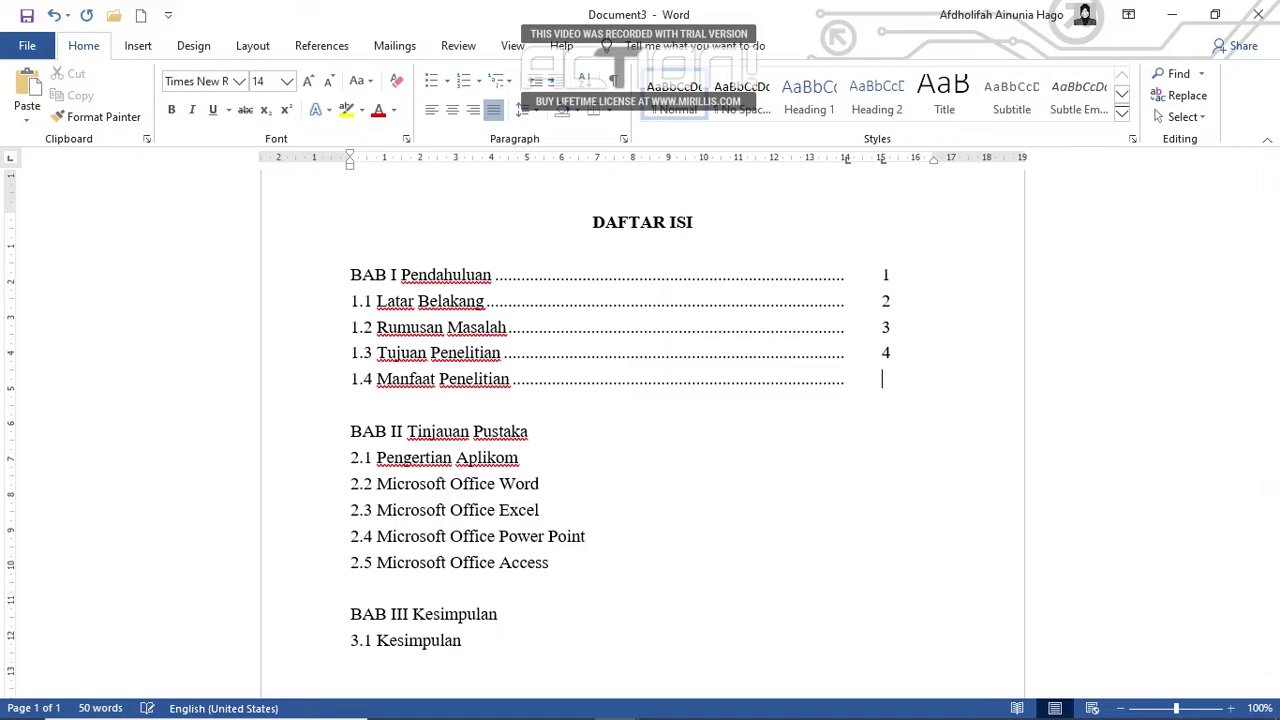
{"action": "type", "text": "5"}
Step: Switch to Document4 to examine the BAB I Pendahuluan chapter text, and return to the table of contents in Document3
{"action": "mouse_move", "coordinate": [524, 714]}
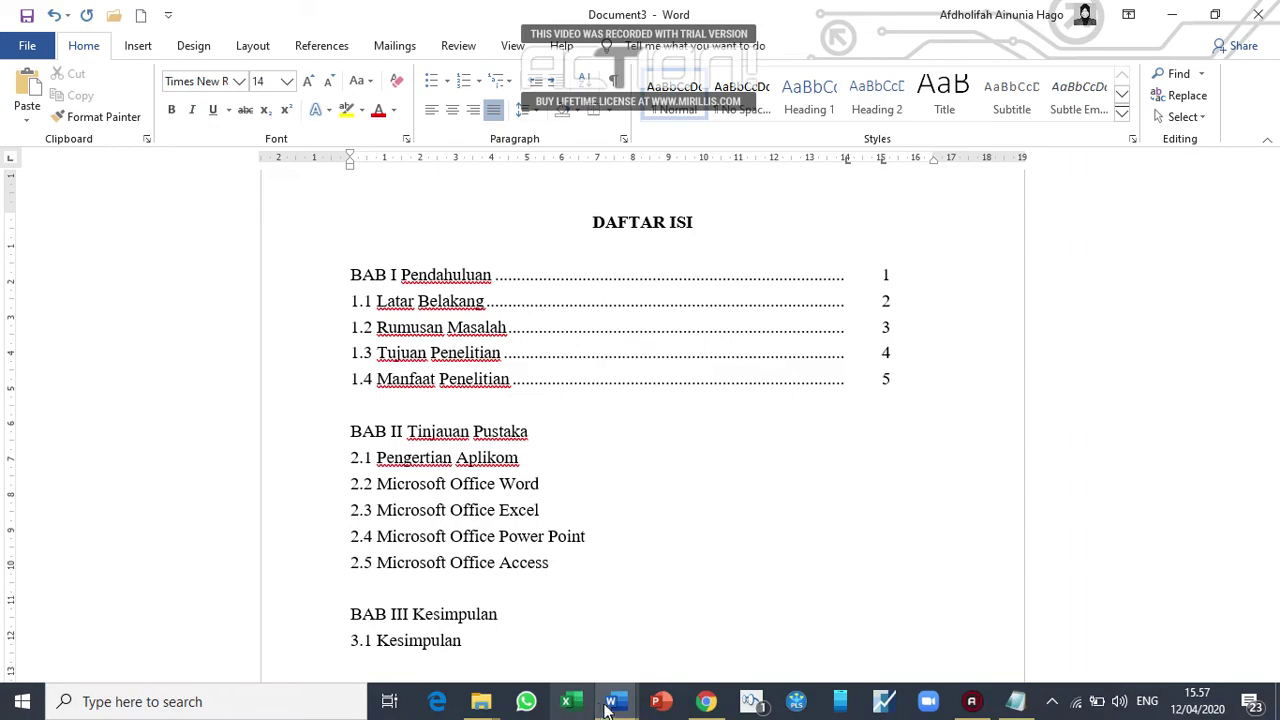
{"action": "mouse_move", "coordinate": [612, 704]}
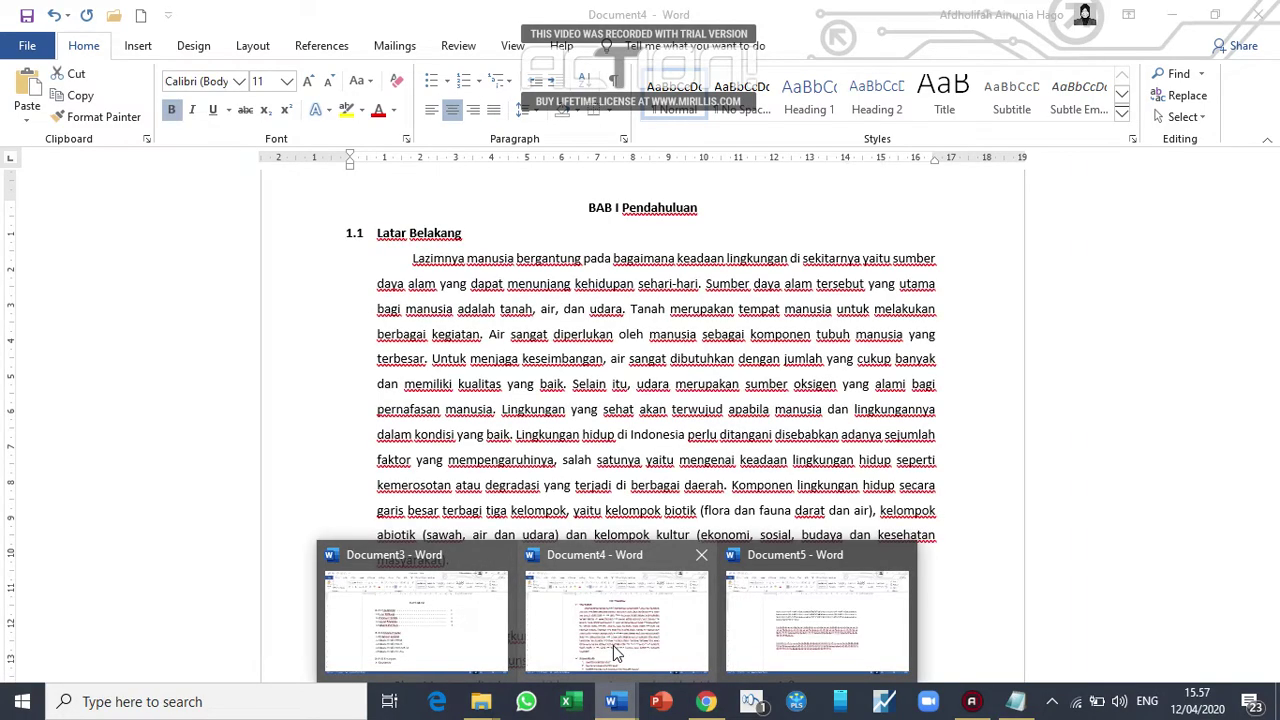
{"action": "left_click", "coordinate": [612, 650]}
{"action": "scroll", "coordinate": [592, 530], "scroll_direction": "down", "scroll_amount": 2}
{"action": "left_click", "coordinate": [586, 510]}
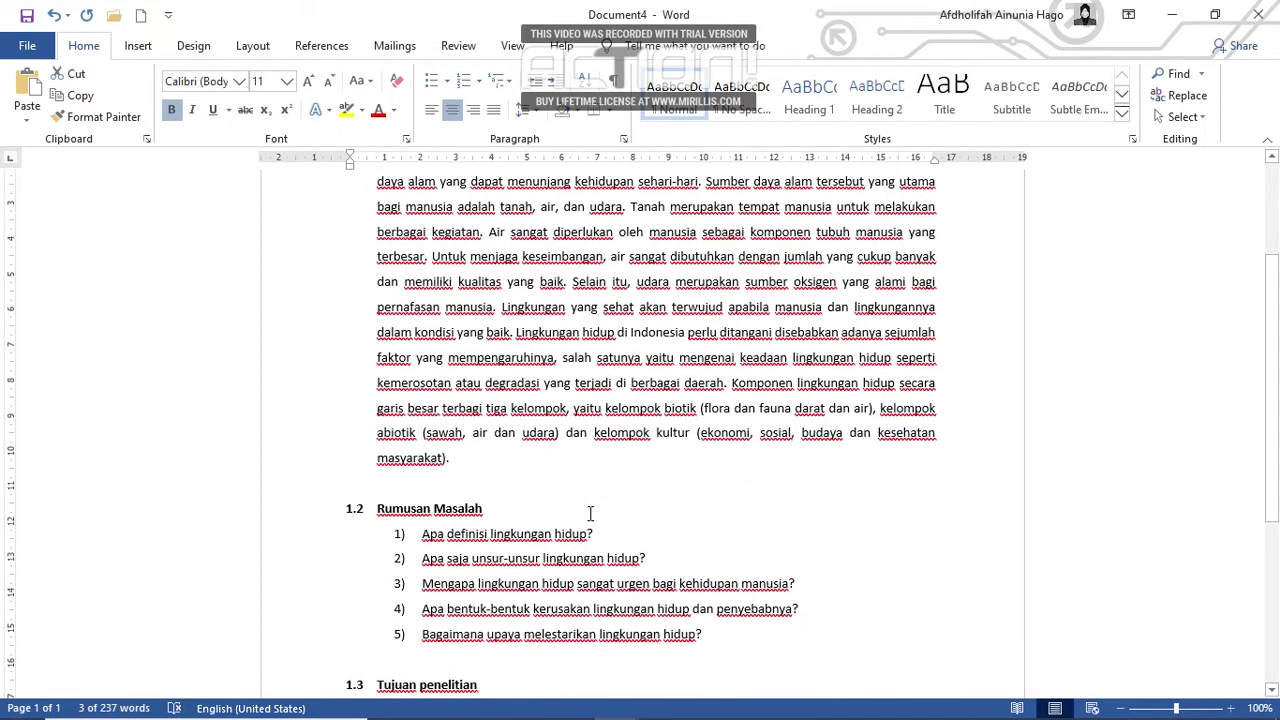
{"action": "scroll", "coordinate": [574, 460], "scroll_direction": "down", "scroll_amount": 2}
{"action": "scroll", "coordinate": [574, 460], "scroll_direction": "up", "scroll_amount": 3}
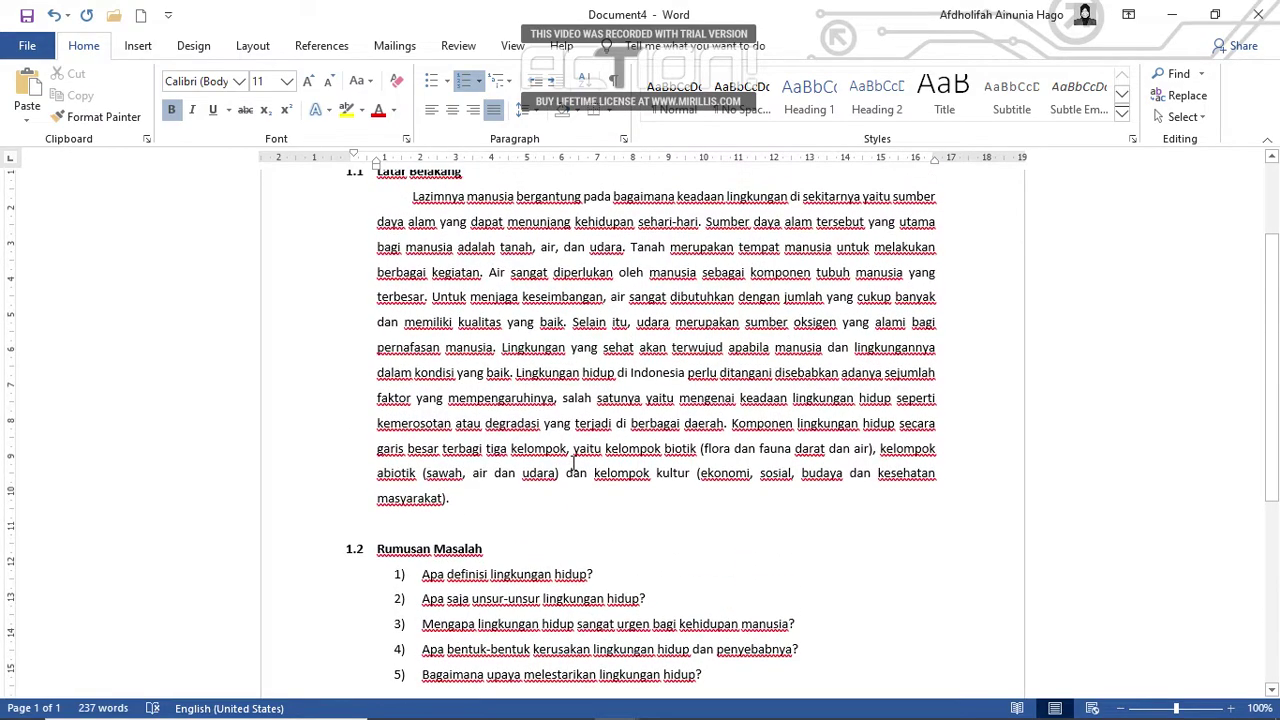
{"action": "scroll", "coordinate": [574, 460], "scroll_direction": "up", "scroll_amount": 2}
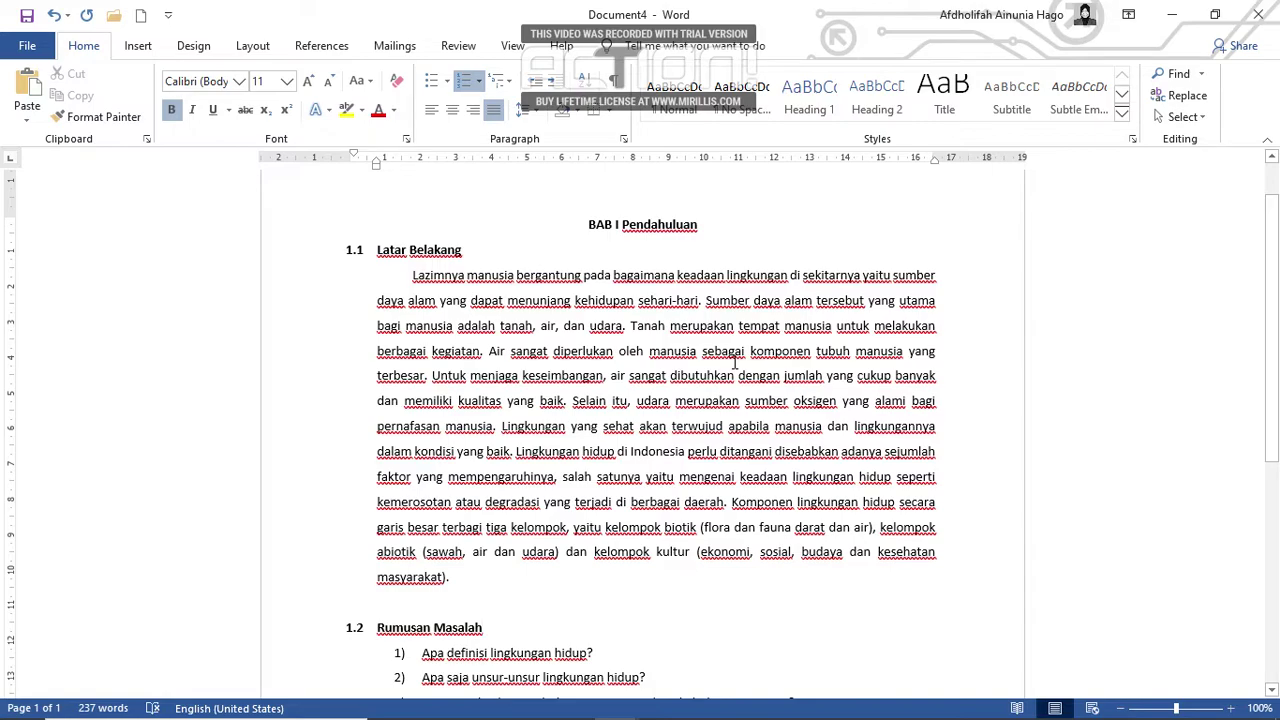
{"action": "mouse_move", "coordinate": [572, 702]}
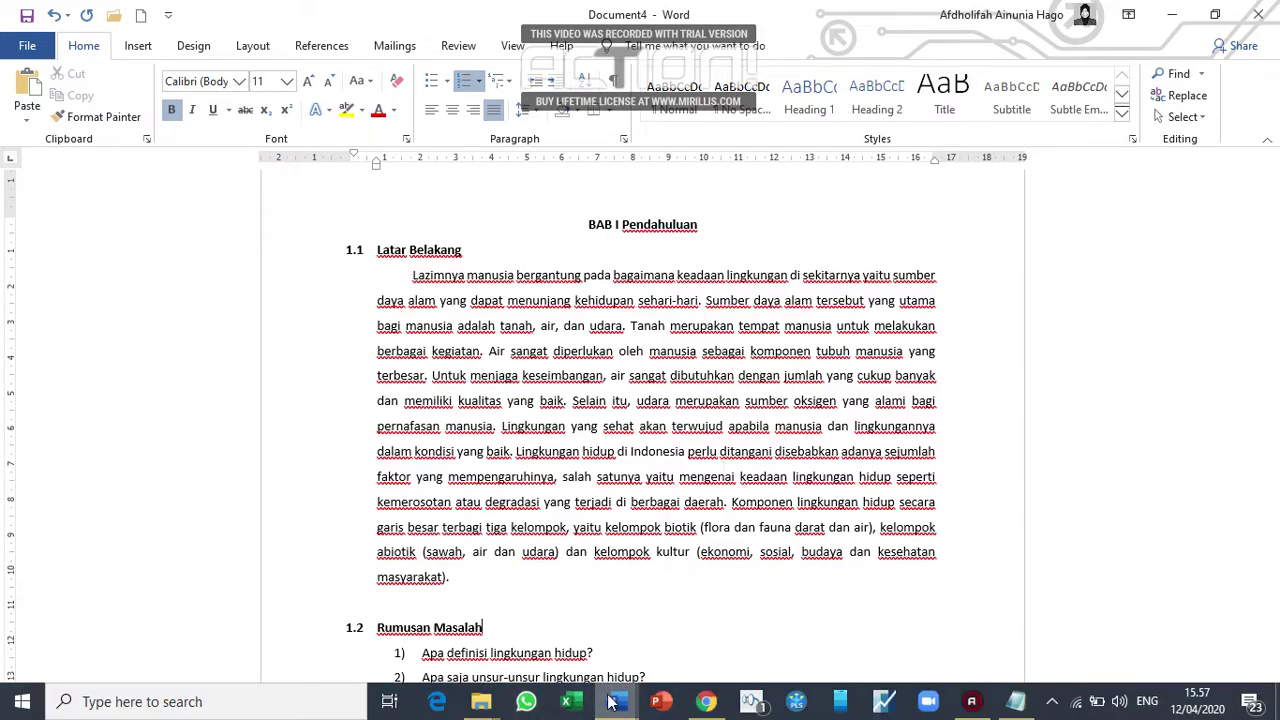
{"action": "mouse_move", "coordinate": [612, 702]}
{"action": "left_click", "coordinate": [437, 614]}
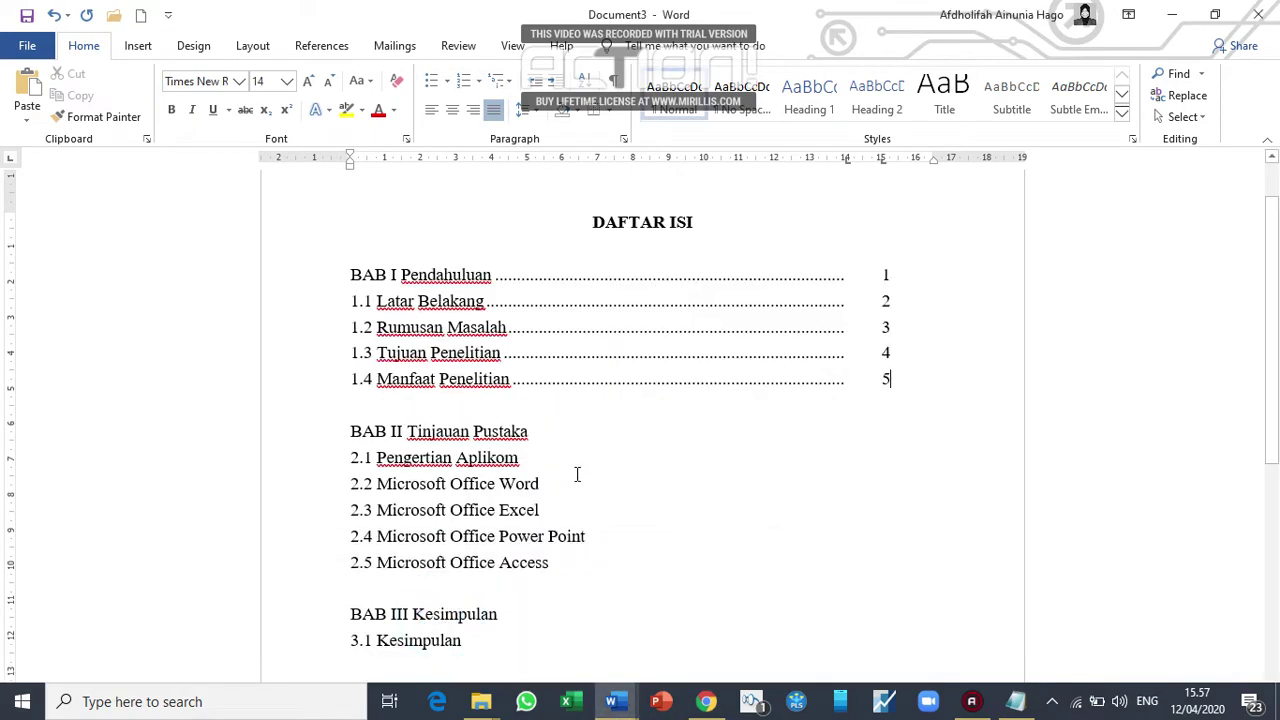
{"action": "left_click", "coordinate": [649, 414]}
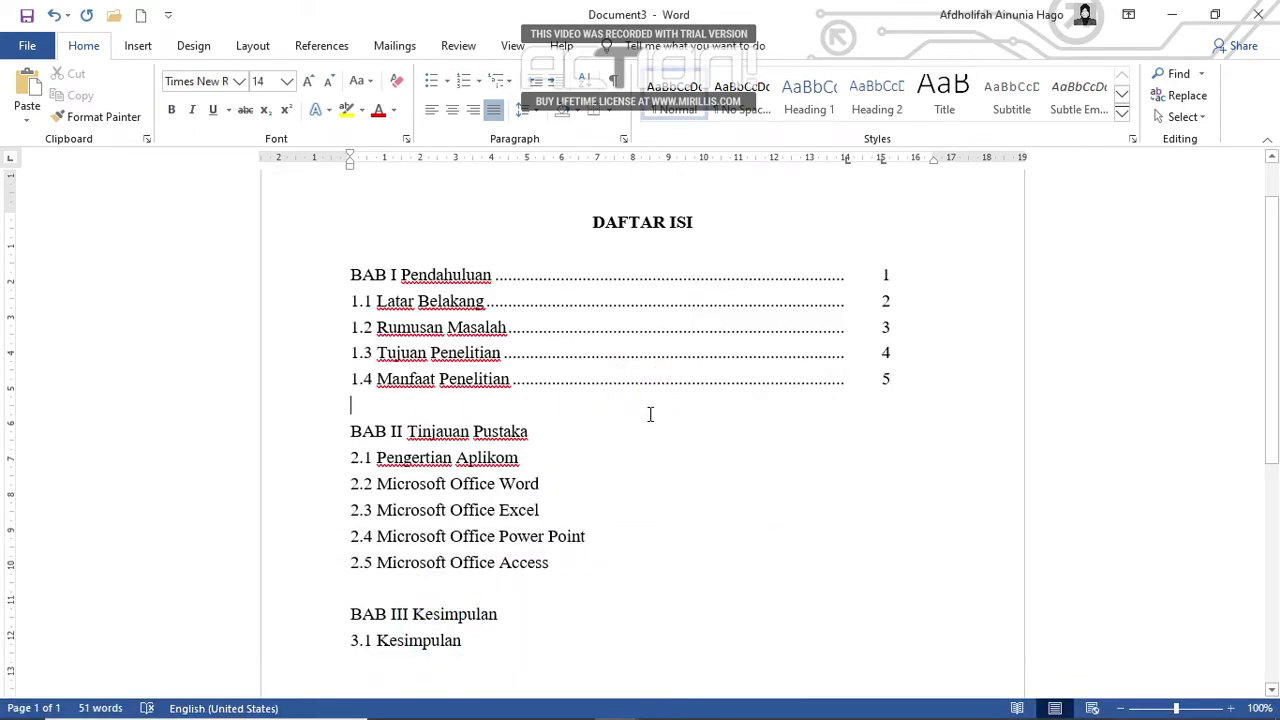
{"action": "left_click", "coordinate": [570, 432]}
{"action": "scroll", "coordinate": [692, 460], "scroll_direction": "down", "scroll_amount": 7}
{"action": "scroll", "coordinate": [693, 460], "scroll_direction": "up", "scroll_amount": 6}
{"action": "scroll", "coordinate": [692, 460], "scroll_direction": "up", "scroll_amount": 1}
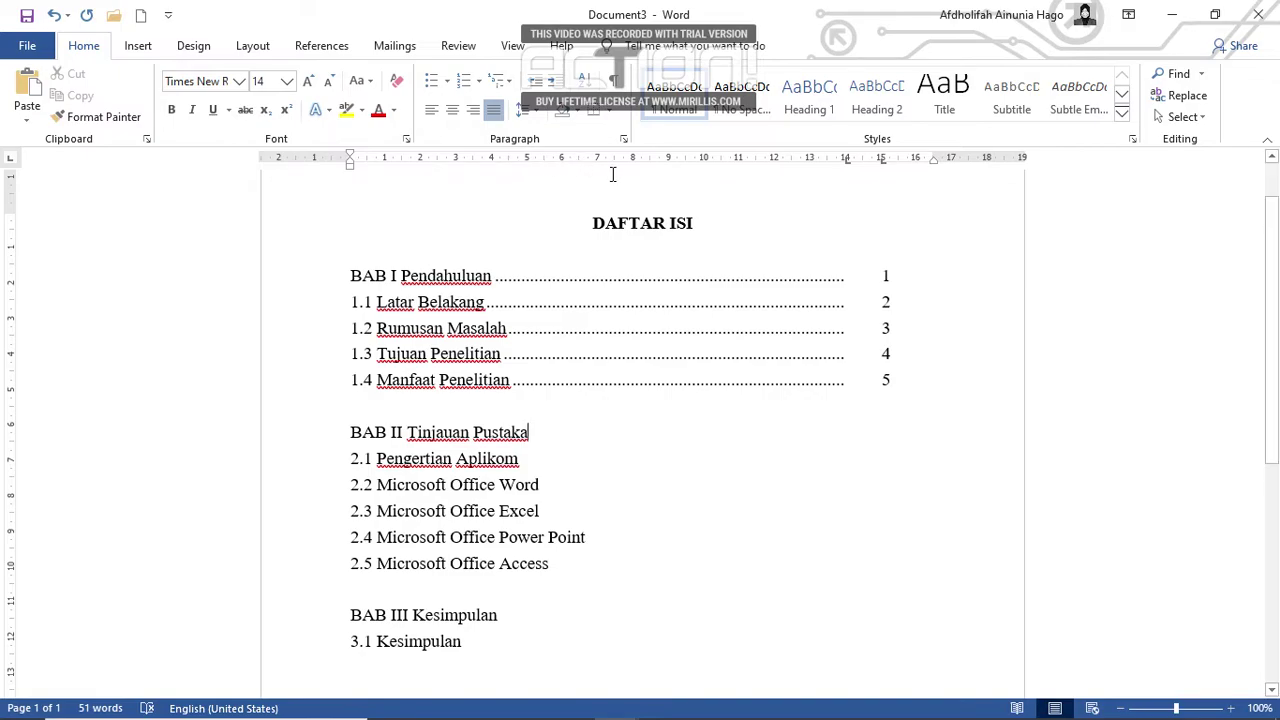
Step: Switch to Document4 and look through the sections of the BAB I Pendahuluan chapter
{"action": "mouse_move", "coordinate": [572, 712]}
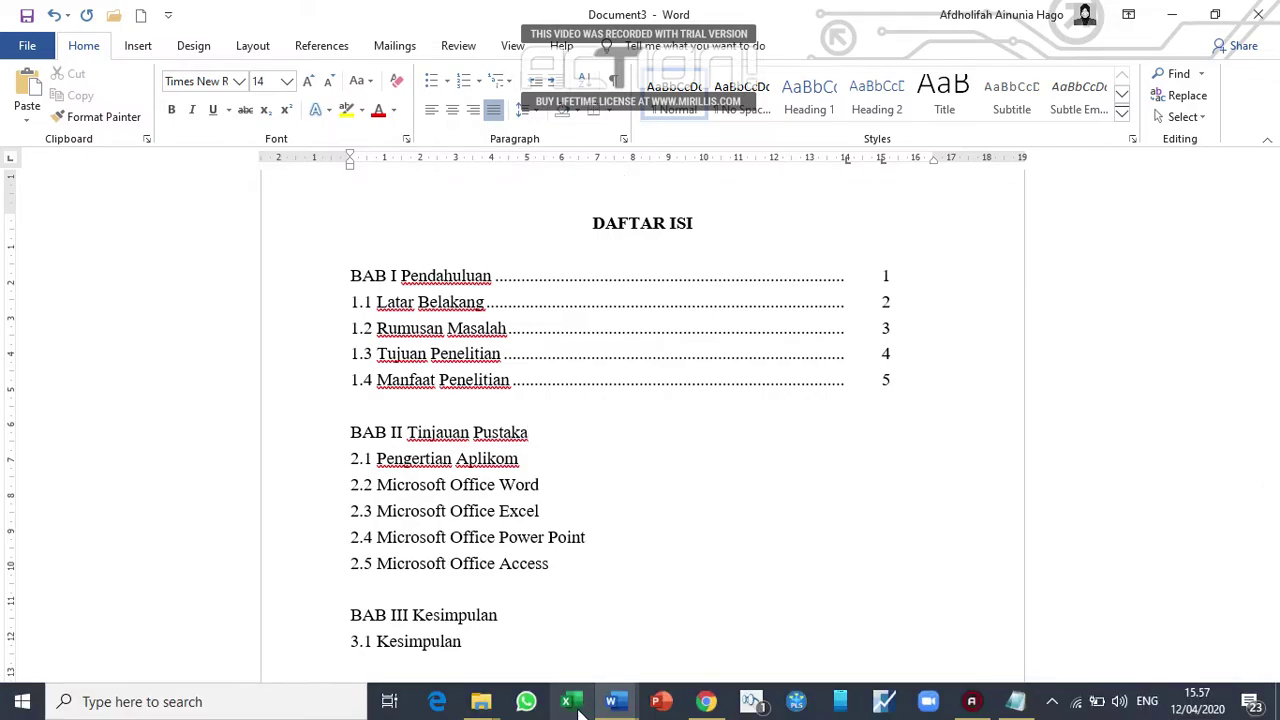
{"action": "mouse_move", "coordinate": [612, 707]}
{"action": "left_click", "coordinate": [634, 652]}
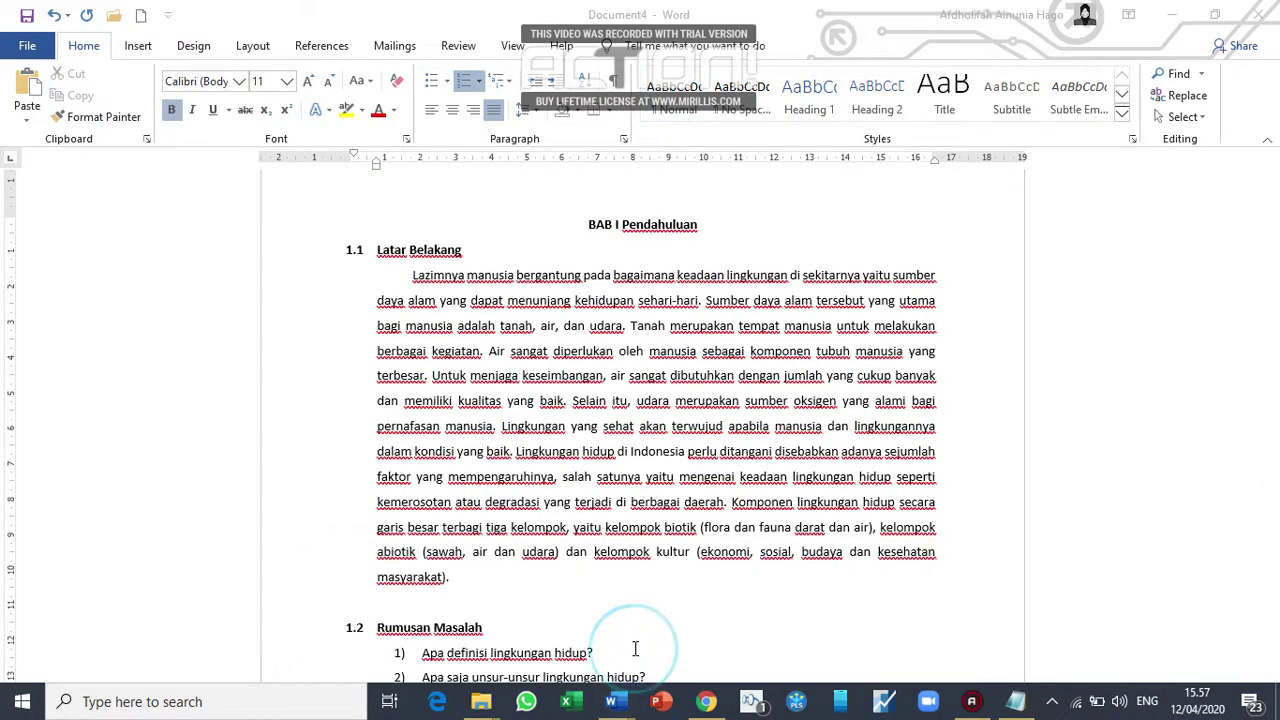
{"action": "scroll", "coordinate": [631, 497], "scroll_direction": "down", "scroll_amount": 5}
{"action": "scroll", "coordinate": [631, 497], "scroll_direction": "up", "scroll_amount": 2}
{"action": "scroll", "coordinate": [631, 497], "scroll_direction": "up", "scroll_amount": 5}
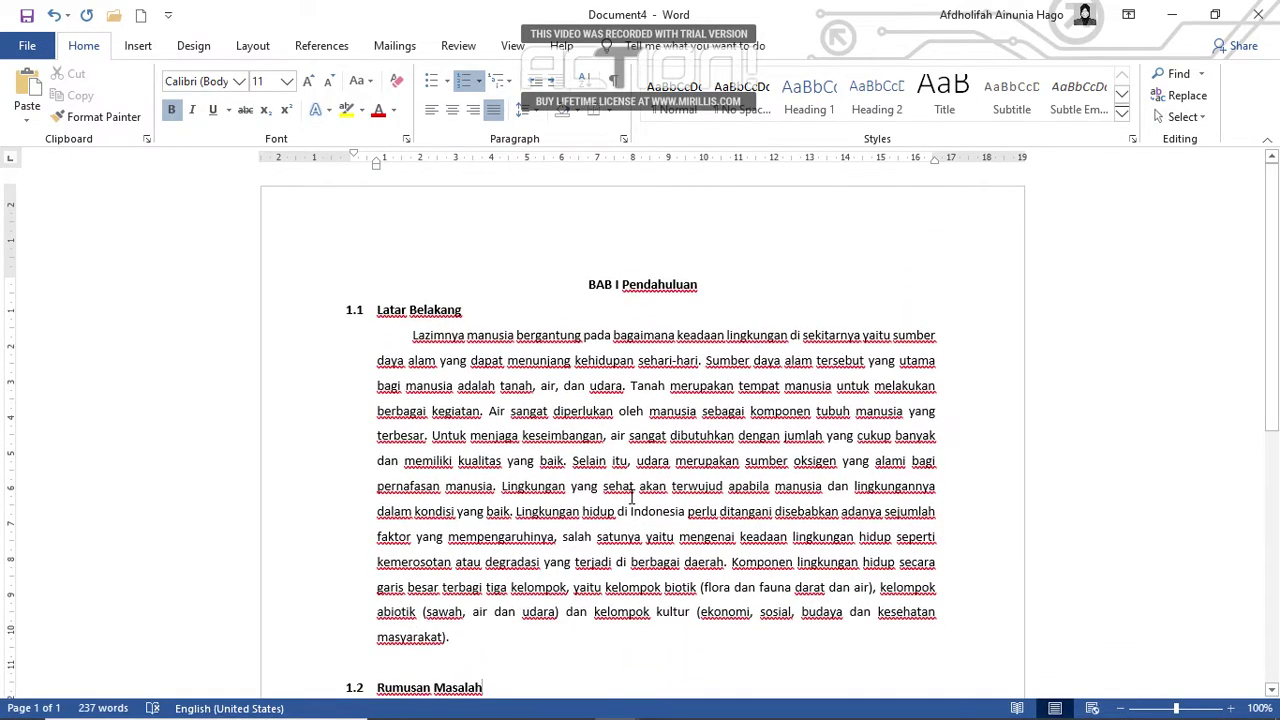
{"action": "scroll", "coordinate": [632, 497], "scroll_direction": "down", "scroll_amount": 6}
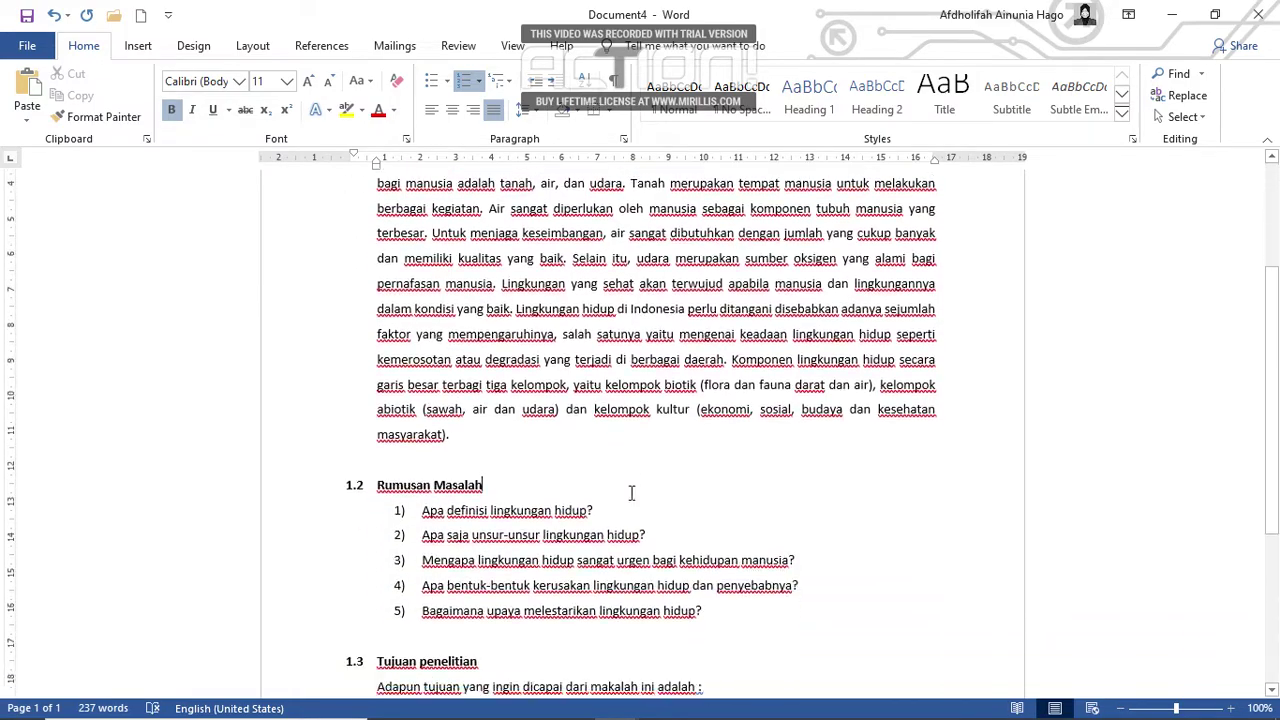
{"action": "scroll", "coordinate": [632, 494], "scroll_direction": "up", "scroll_amount": 2}
{"action": "scroll", "coordinate": [631, 494], "scroll_direction": "up", "scroll_amount": 5}
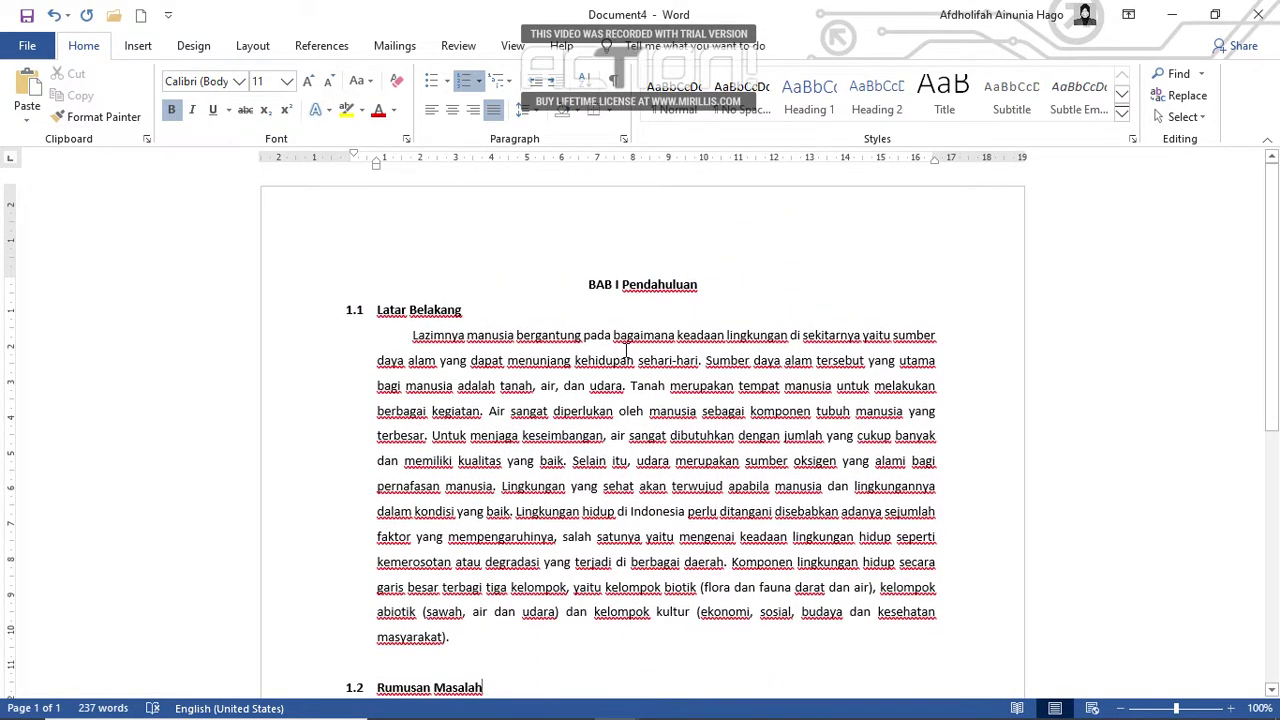
{"action": "scroll", "coordinate": [596, 318], "scroll_direction": "down", "scroll_amount": 3}
{"action": "scroll", "coordinate": [597, 318], "scroll_direction": "up", "scroll_amount": 3}
Step: Apply the Heading 1 style to the chapter title BAB I Pendahuluan
{"action": "left_click", "coordinate": [588, 285]}
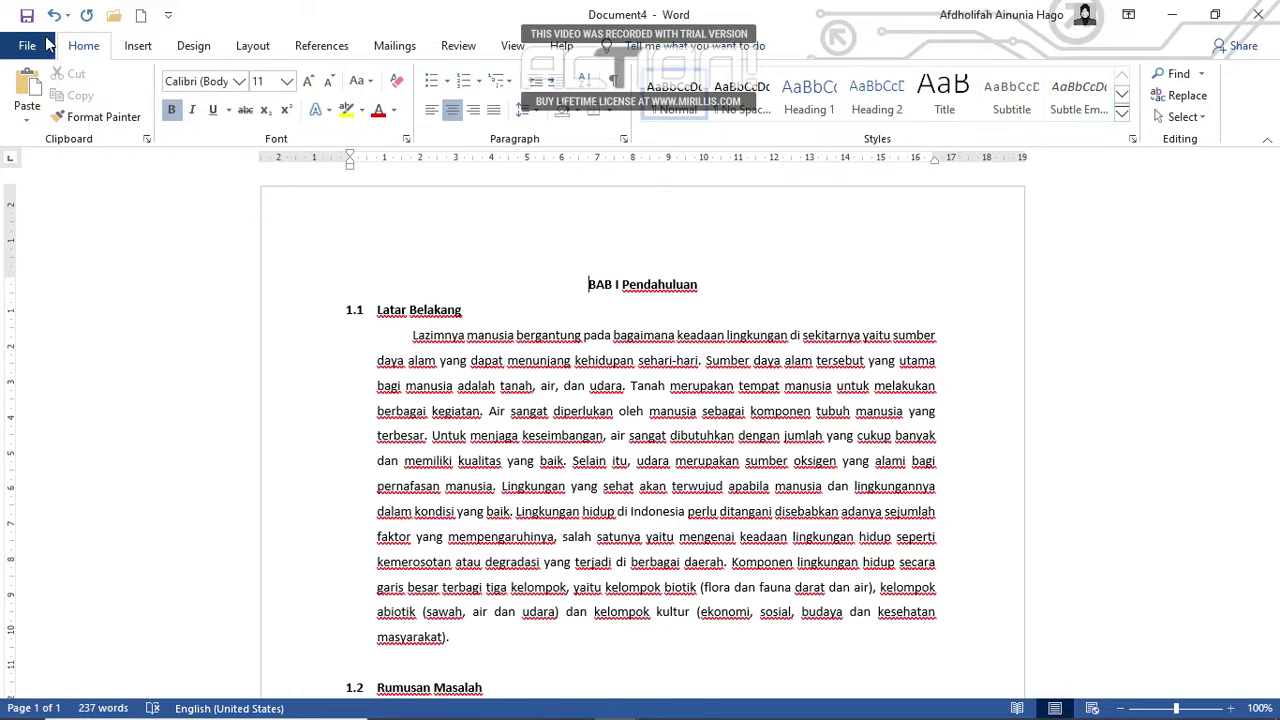
{"action": "left_click", "coordinate": [594, 300]}
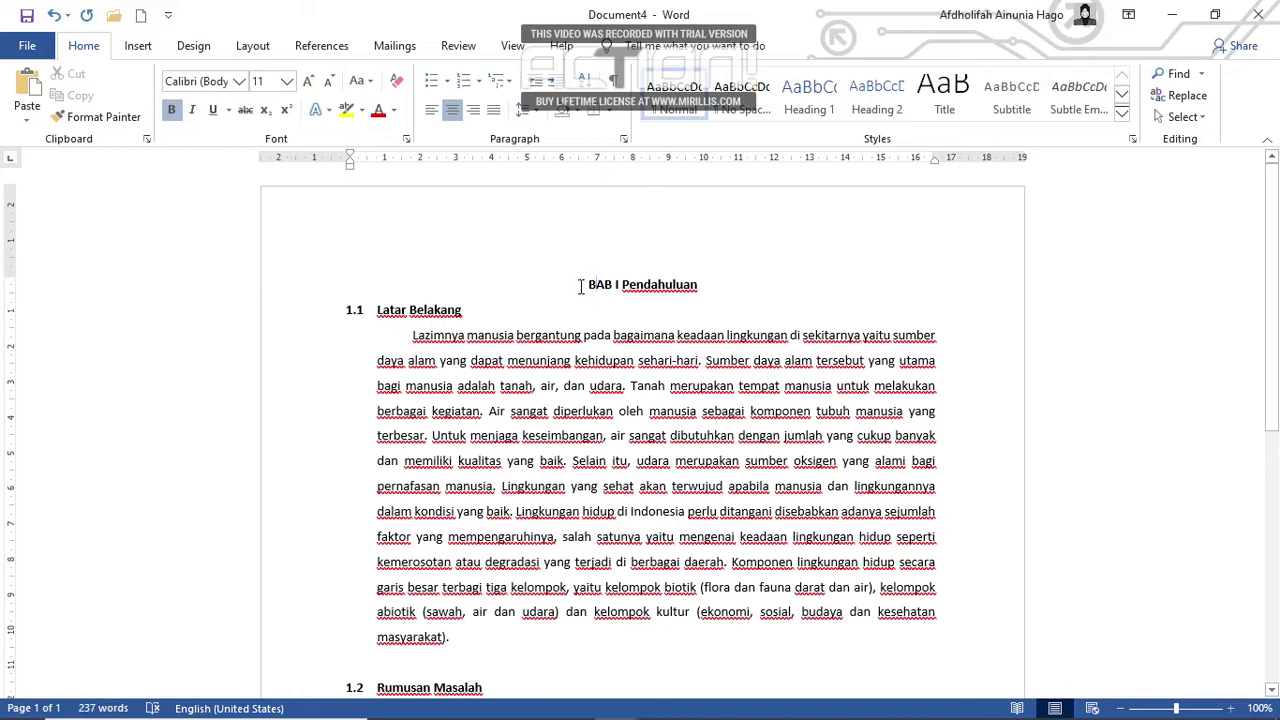
{"action": "left_click_drag", "start_coordinate": [580, 287], "coordinate": [701, 289]}
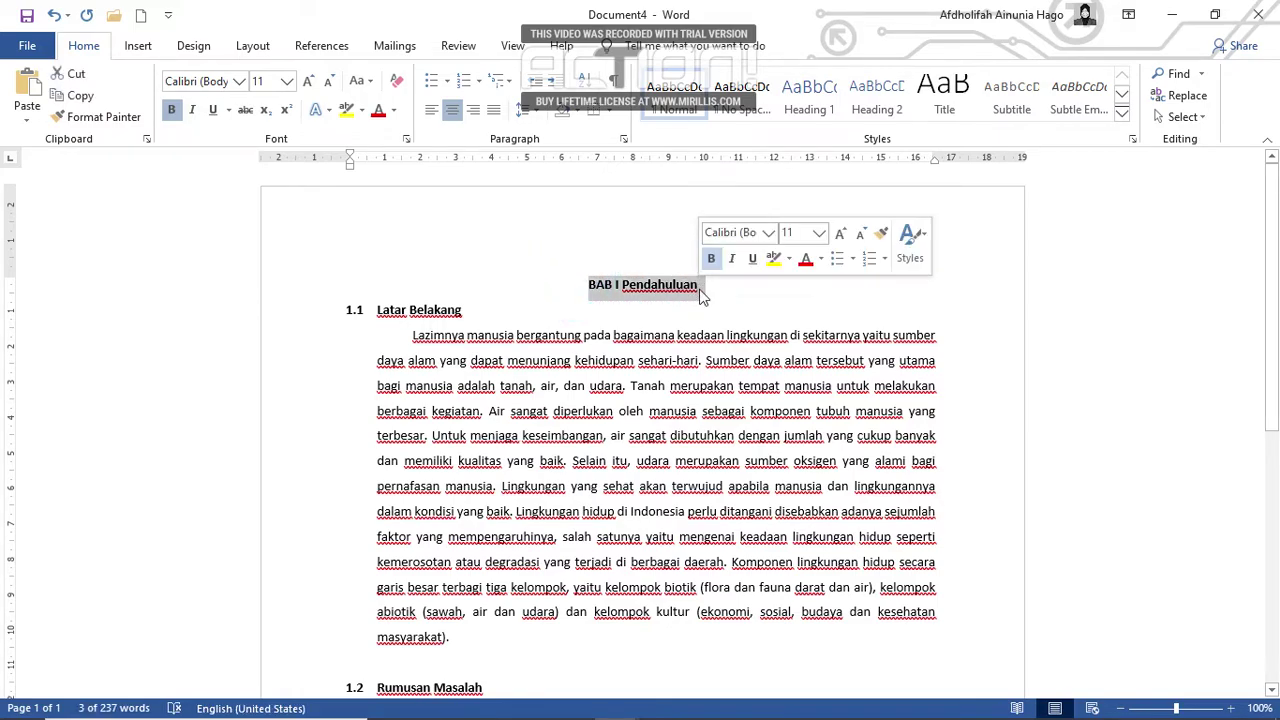
{"action": "left_click", "coordinate": [812, 108]}
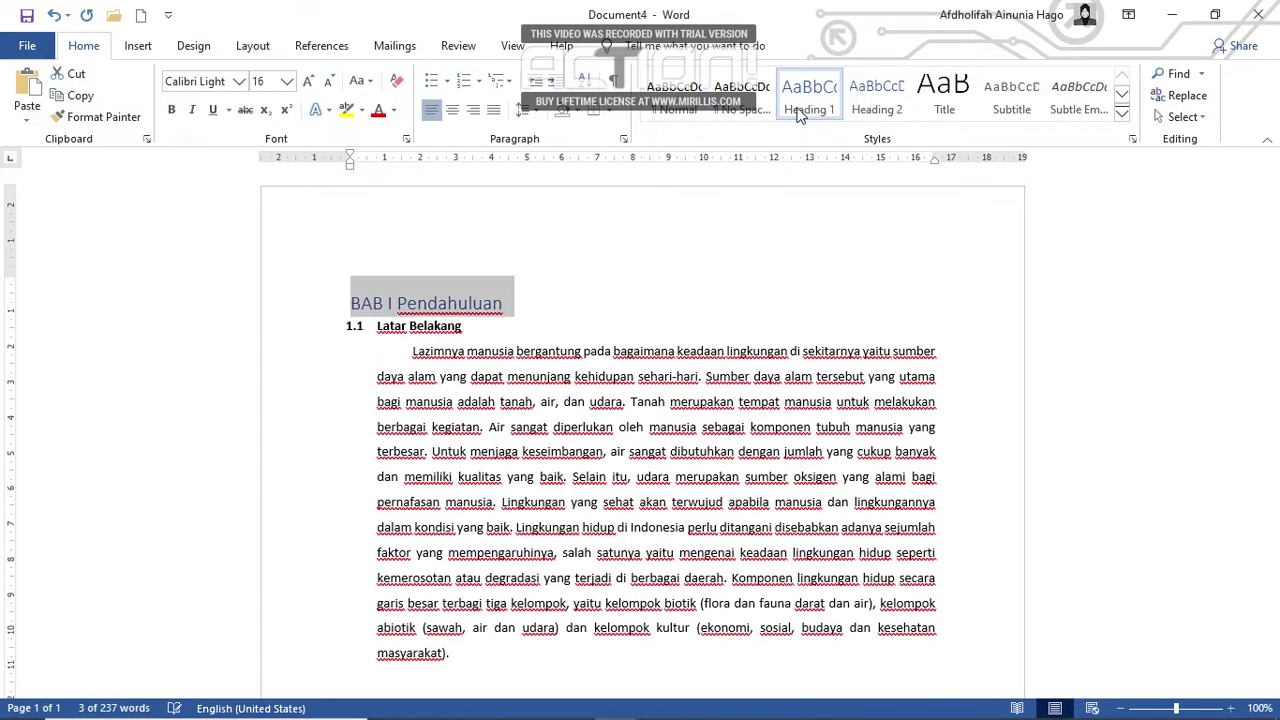
Step: Apply the Heading 2 style to the subheadings Latar Belakang, Rumusan Masalah and Tujuan penelitian
{"action": "left_click_drag", "start_coordinate": [376, 326], "coordinate": [462, 330]}
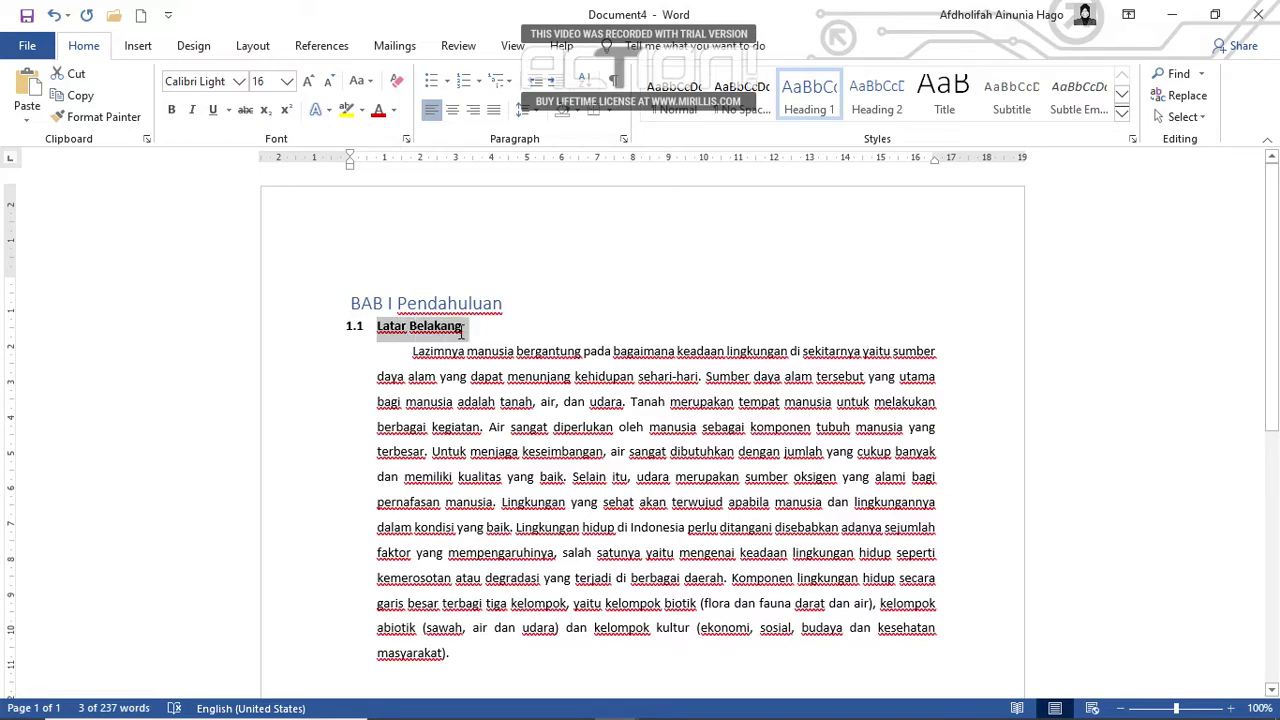
{"action": "left_click", "coordinate": [870, 118]}
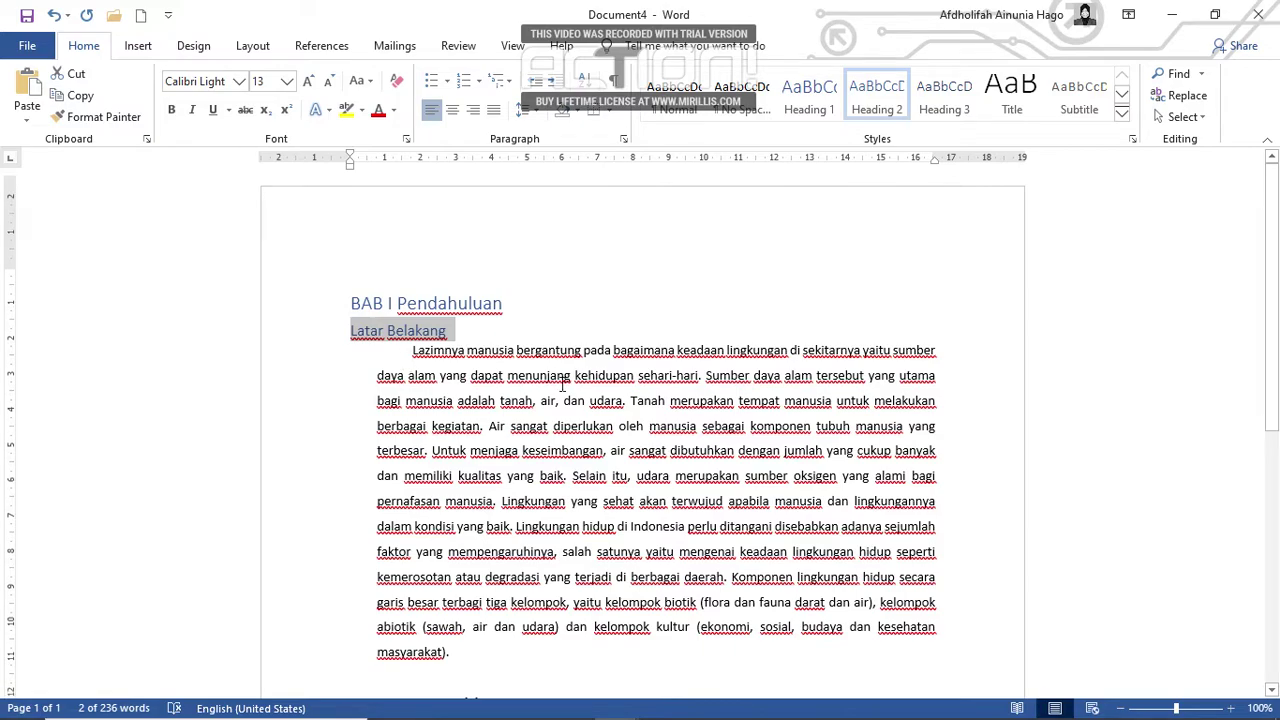
{"action": "scroll", "coordinate": [382, 620], "scroll_direction": "down", "scroll_amount": 3}
{"action": "left_click_drag", "start_coordinate": [484, 568], "coordinate": [370, 568]}
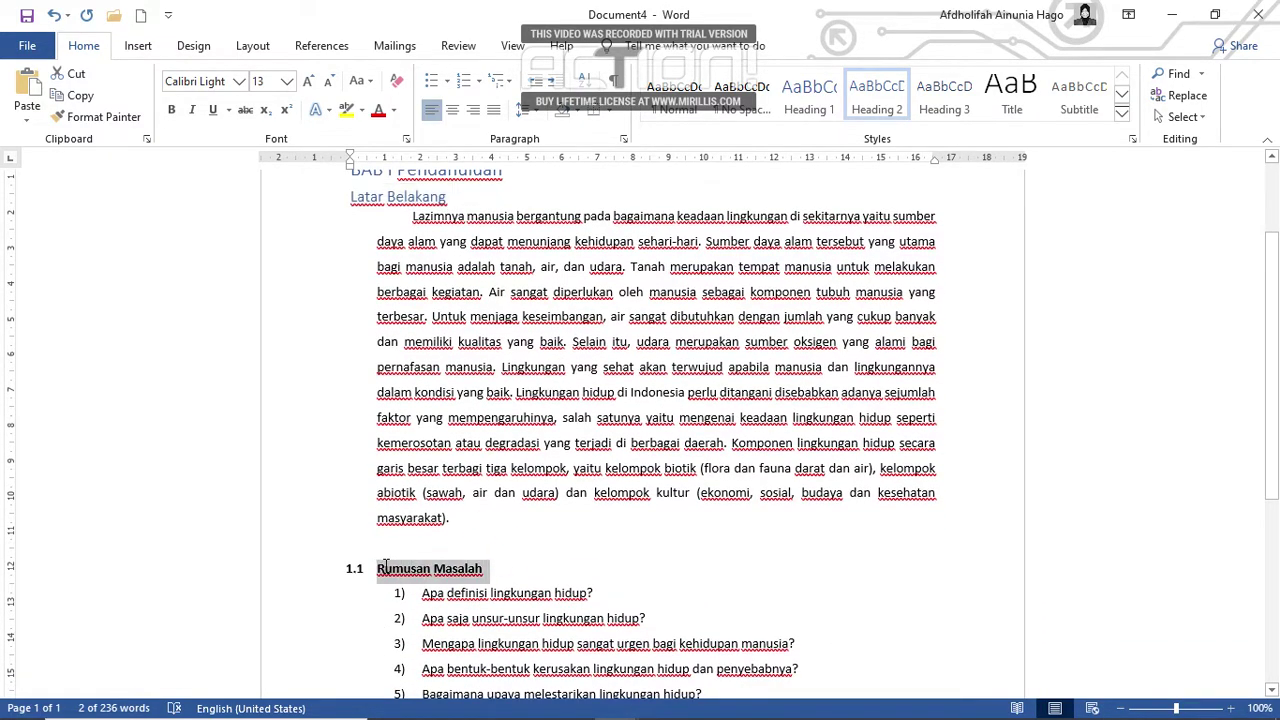
{"action": "left_click", "coordinate": [876, 100]}
{"action": "scroll", "coordinate": [652, 341], "scroll_direction": "down", "scroll_amount": 3}
{"action": "scroll", "coordinate": [650, 340], "scroll_direction": "down", "scroll_amount": 1}
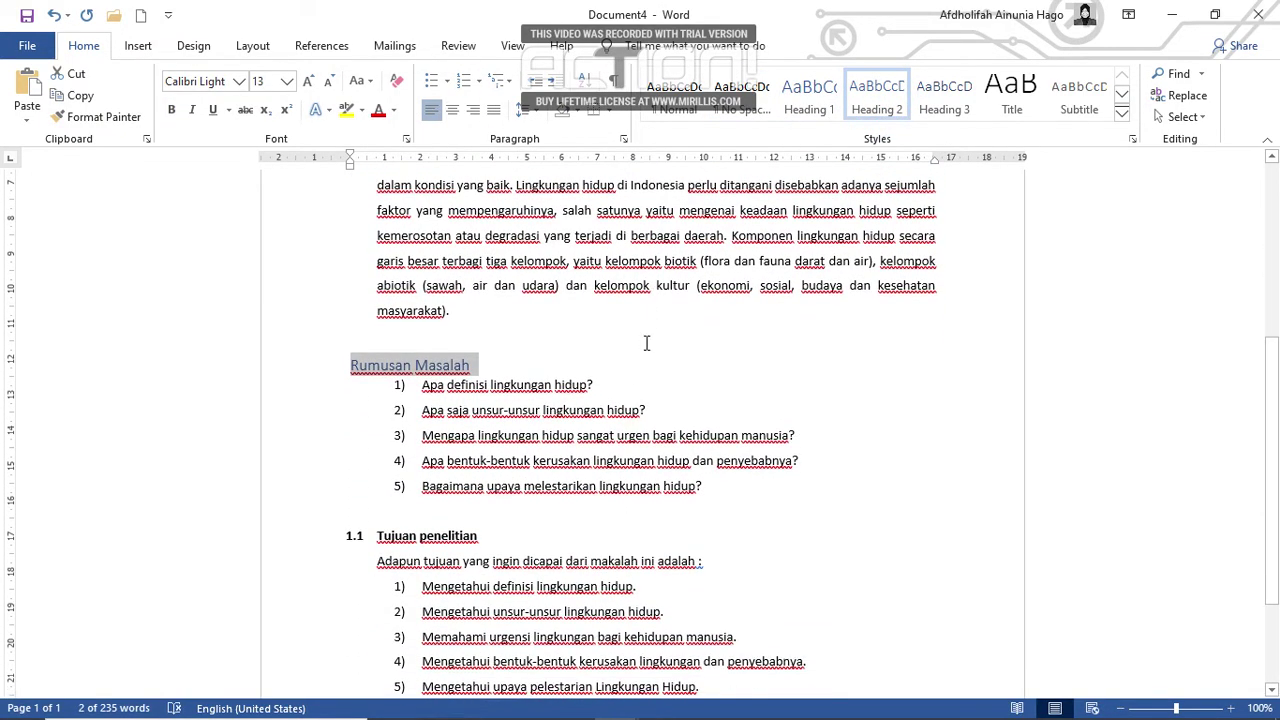
{"action": "left_click", "coordinate": [486, 533]}
{"action": "left_click_drag", "start_coordinate": [494, 537], "coordinate": [374, 536]}
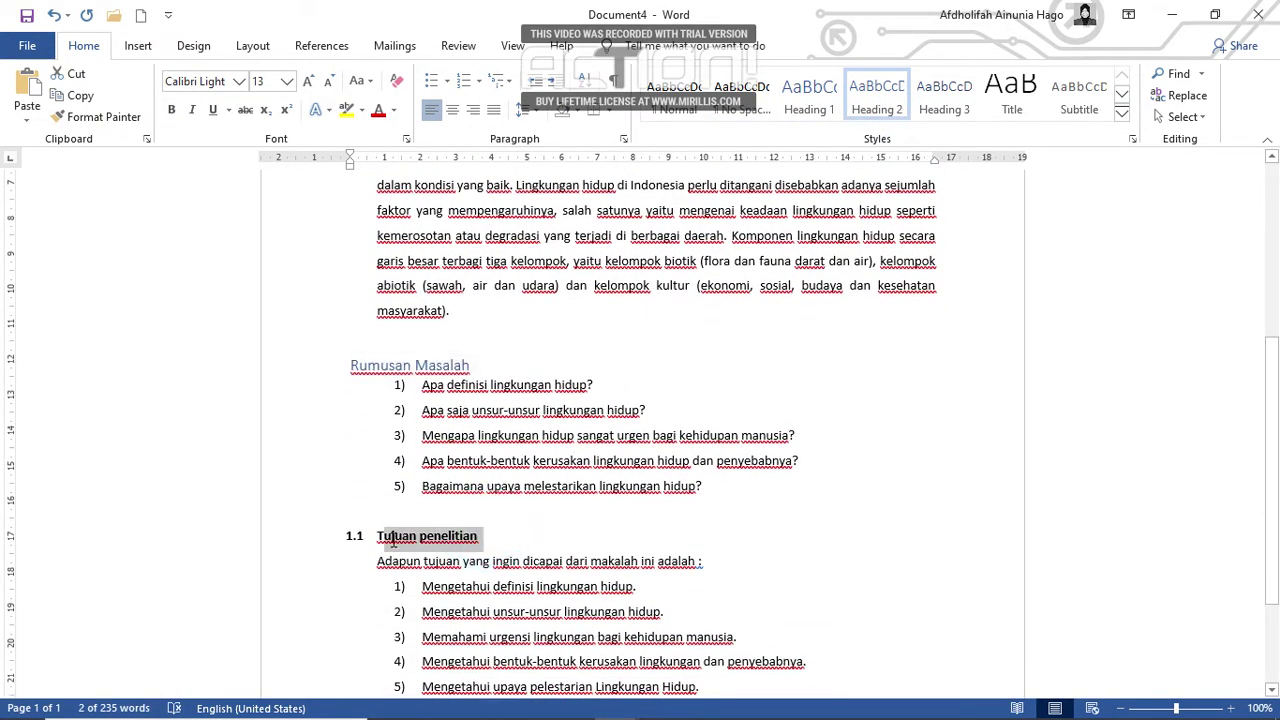
{"action": "left_click", "coordinate": [870, 108]}
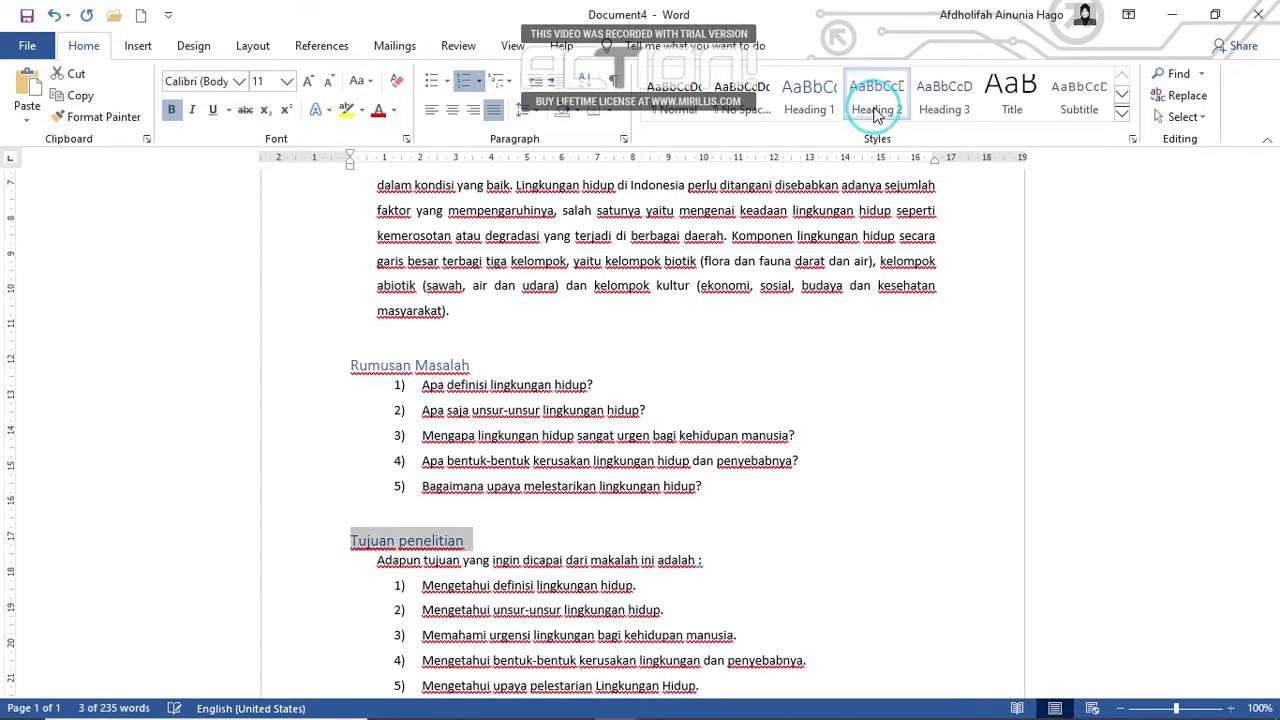
Step: Review the styled chapter title and subheadings throughout the document
{"action": "scroll", "coordinate": [500, 395], "scroll_direction": "down", "scroll_amount": 3}
{"action": "scroll", "coordinate": [500, 392], "scroll_direction": "up", "scroll_amount": 8}
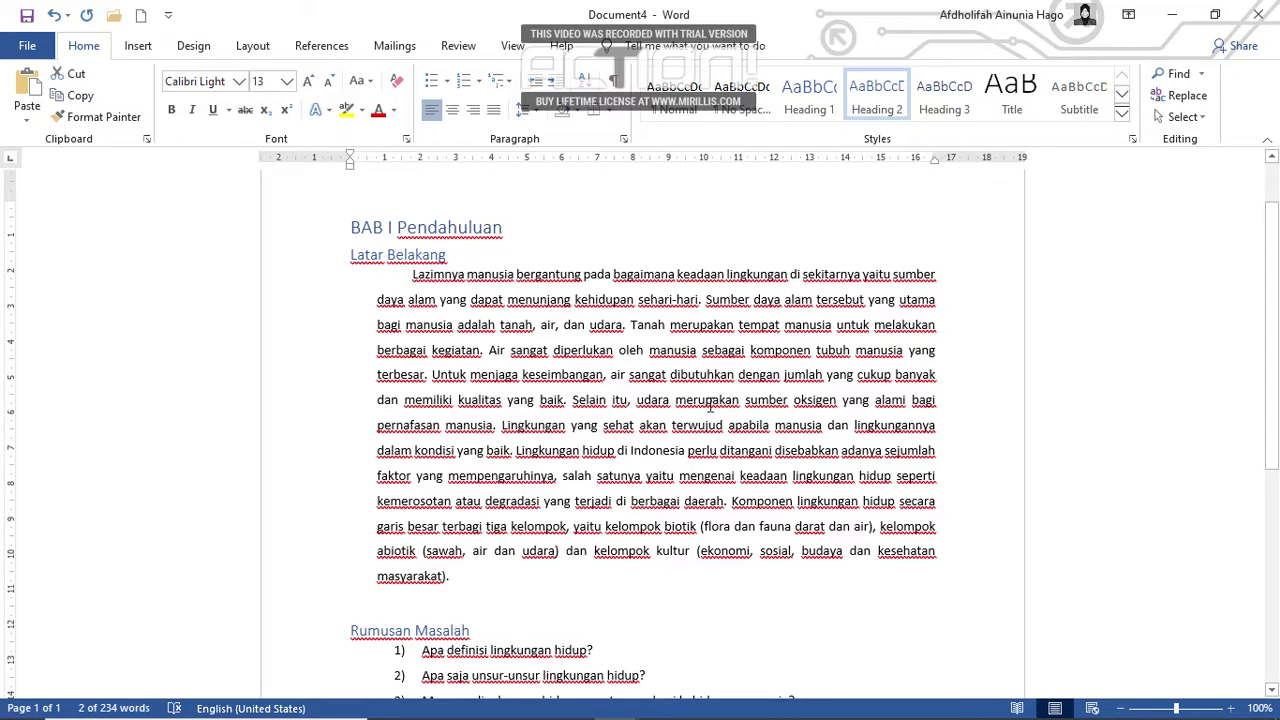
{"action": "scroll", "coordinate": [710, 405], "scroll_direction": "down", "scroll_amount": 8}
{"action": "left_click", "coordinate": [571, 360]}
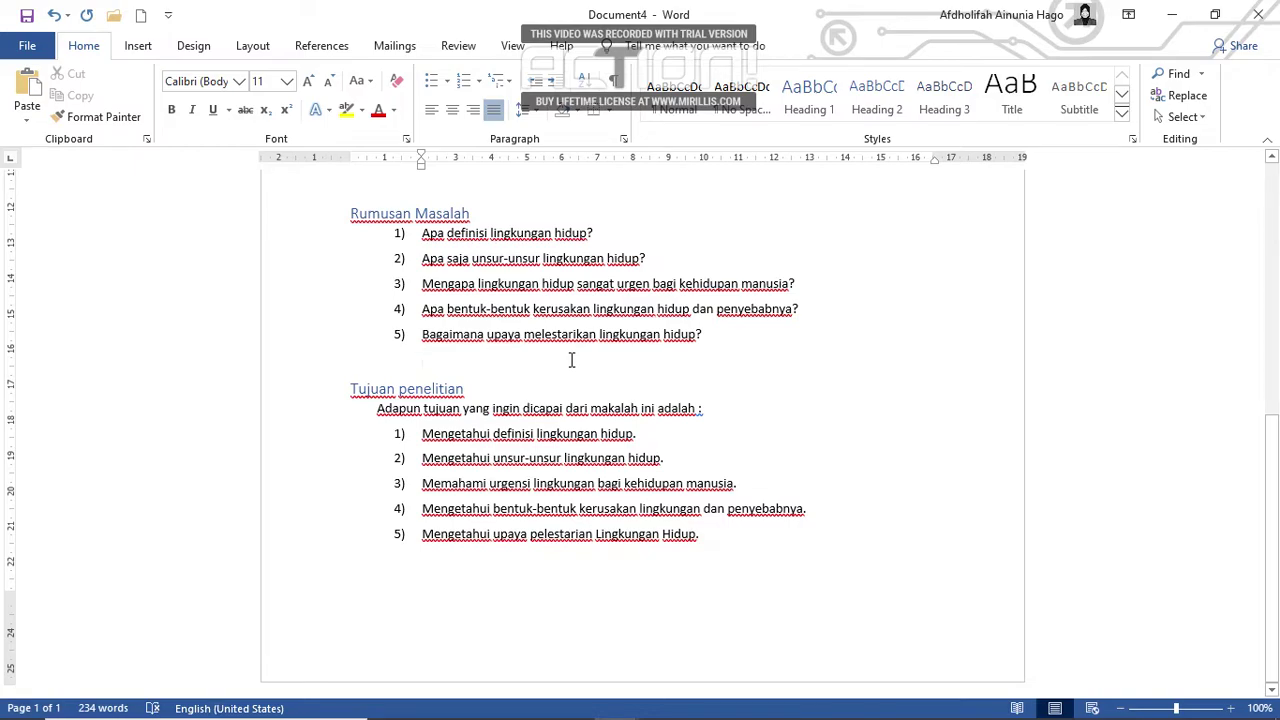
{"action": "scroll", "coordinate": [624, 360], "scroll_direction": "up", "scroll_amount": 7}
{"action": "scroll", "coordinate": [624, 360], "scroll_direction": "up", "scroll_amount": 2}
{"action": "scroll", "coordinate": [623, 357], "scroll_direction": "down", "scroll_amount": 6}
{"action": "scroll", "coordinate": [623, 357], "scroll_direction": "up", "scroll_amount": 6}
Step: Add blank paragraphs after the last Tujuan penelitian list item so that the insertion point reaches a new page 2
{"action": "scroll", "coordinate": [653, 425], "scroll_direction": "down", "scroll_amount": 10}
{"action": "left_click", "coordinate": [706, 535]}
{"action": "key", "text": "Return"}
{"action": "key", "text": "Return"}
{"action": "key", "text": "Return"}
{"action": "key", "text": "Return"}
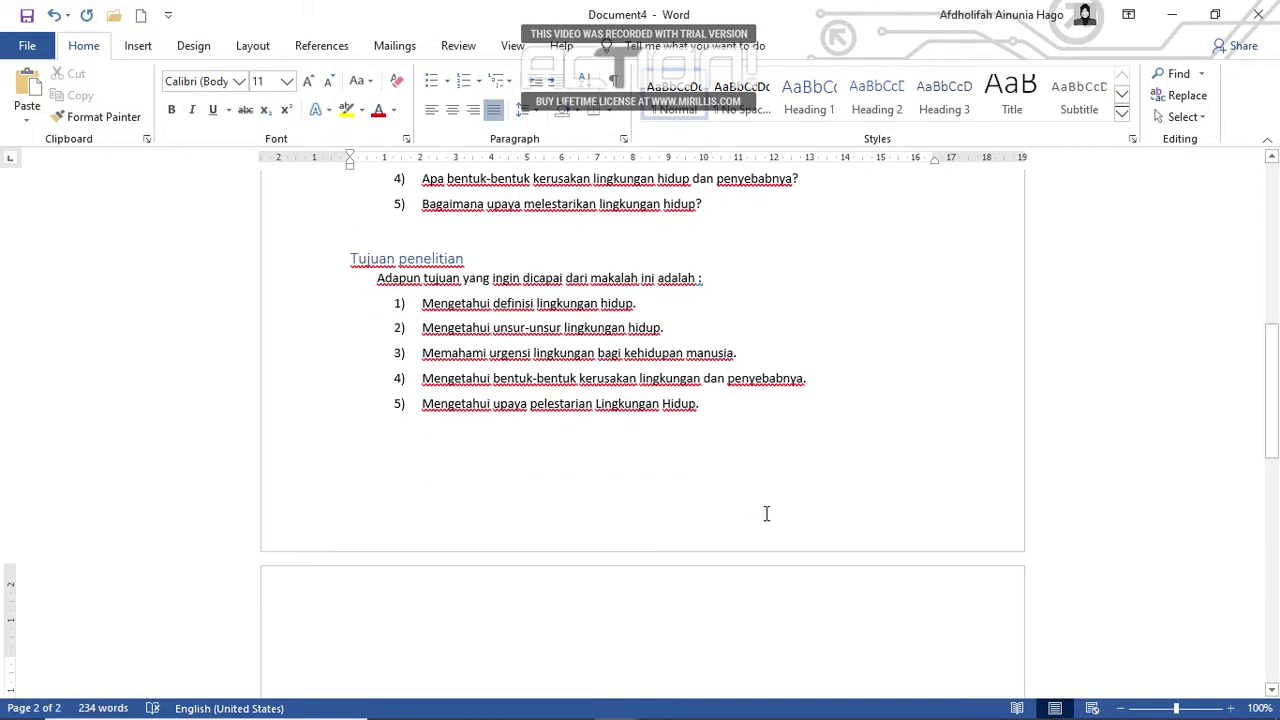
Step: Insert an Automatic Table 1 table of contents at the start of page 2
{"action": "scroll", "coordinate": [796, 507], "scroll_direction": "down", "scroll_amount": 6}
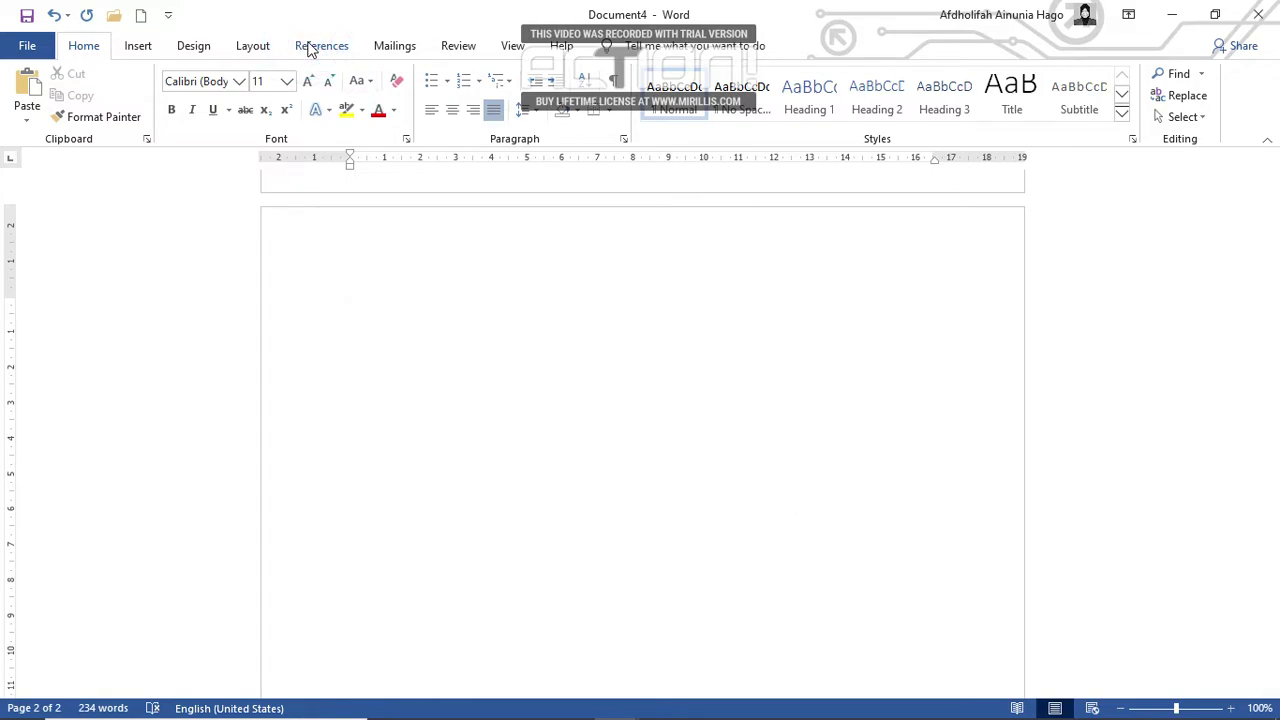
{"action": "left_click", "coordinate": [310, 50]}
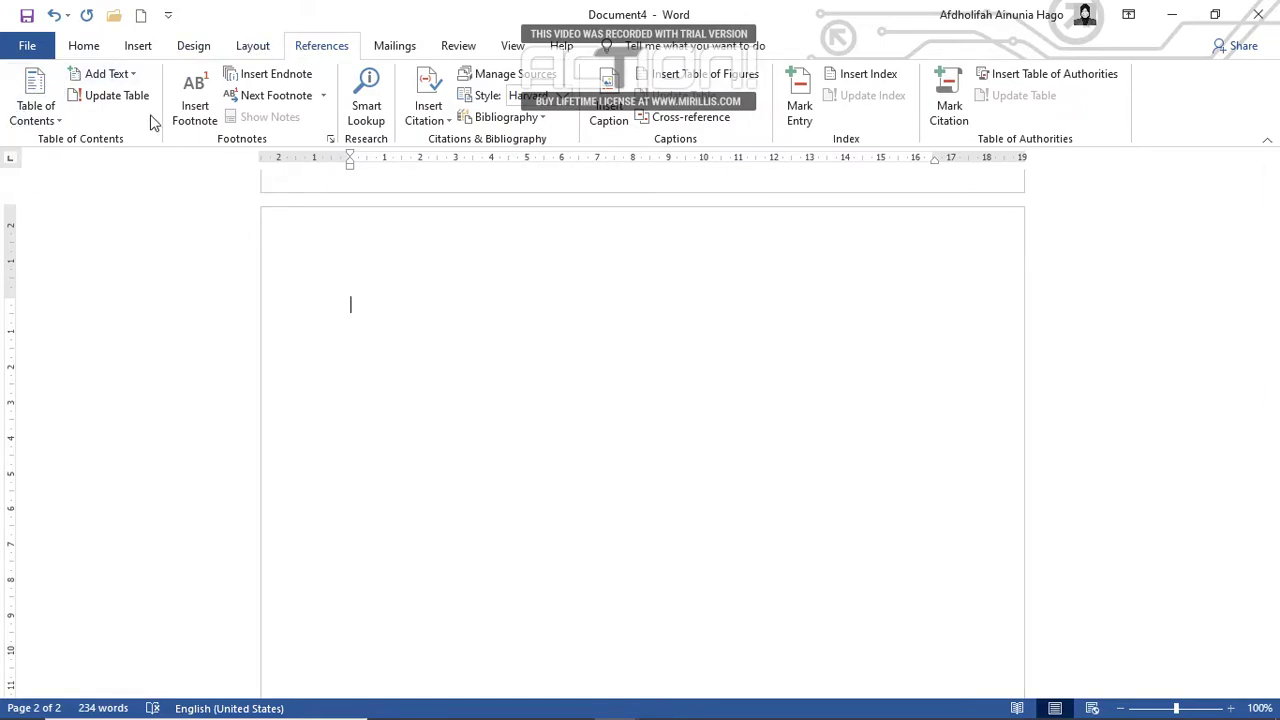
{"action": "left_click", "coordinate": [48, 115]}
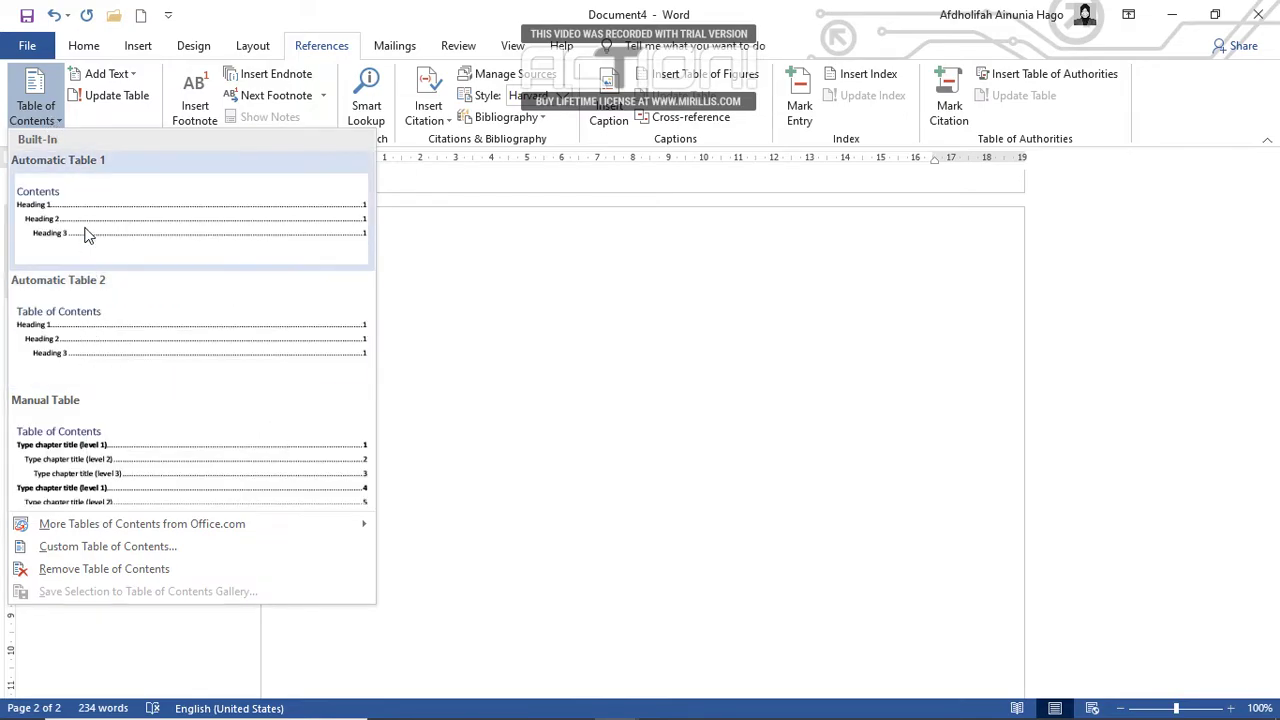
{"action": "left_click", "coordinate": [84, 232]}
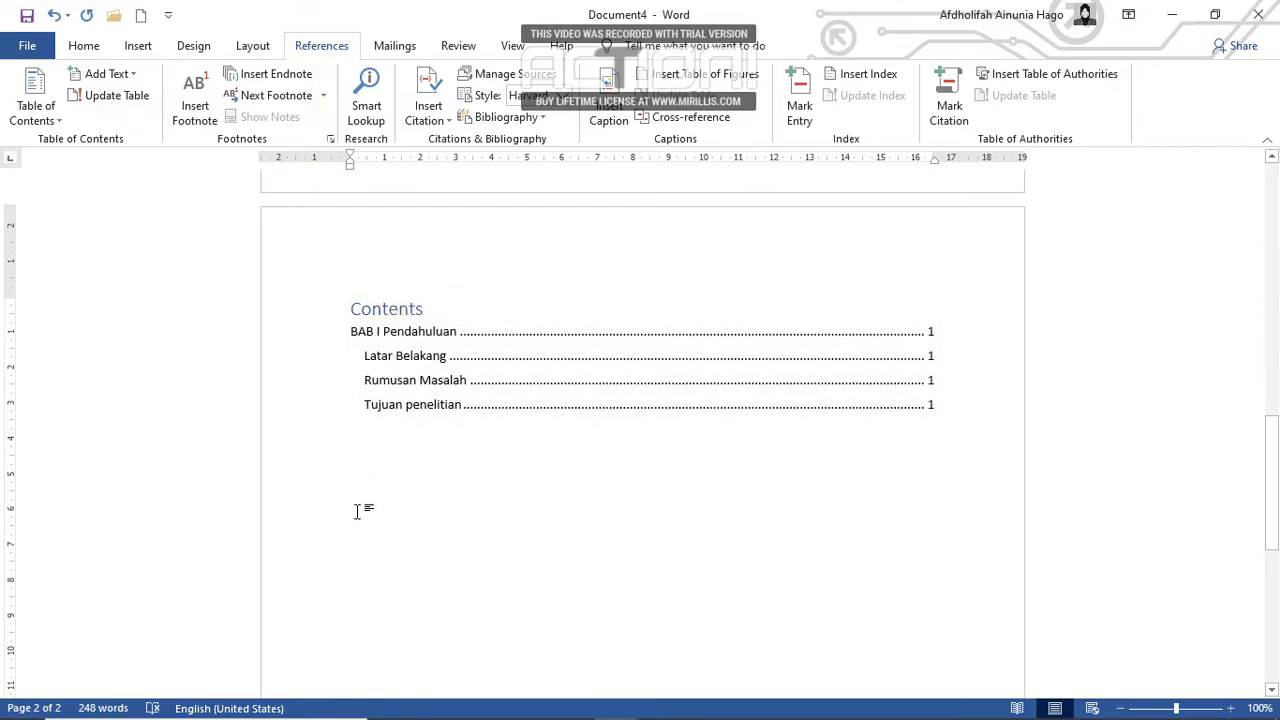
{"action": "left_click", "coordinate": [434, 309]}
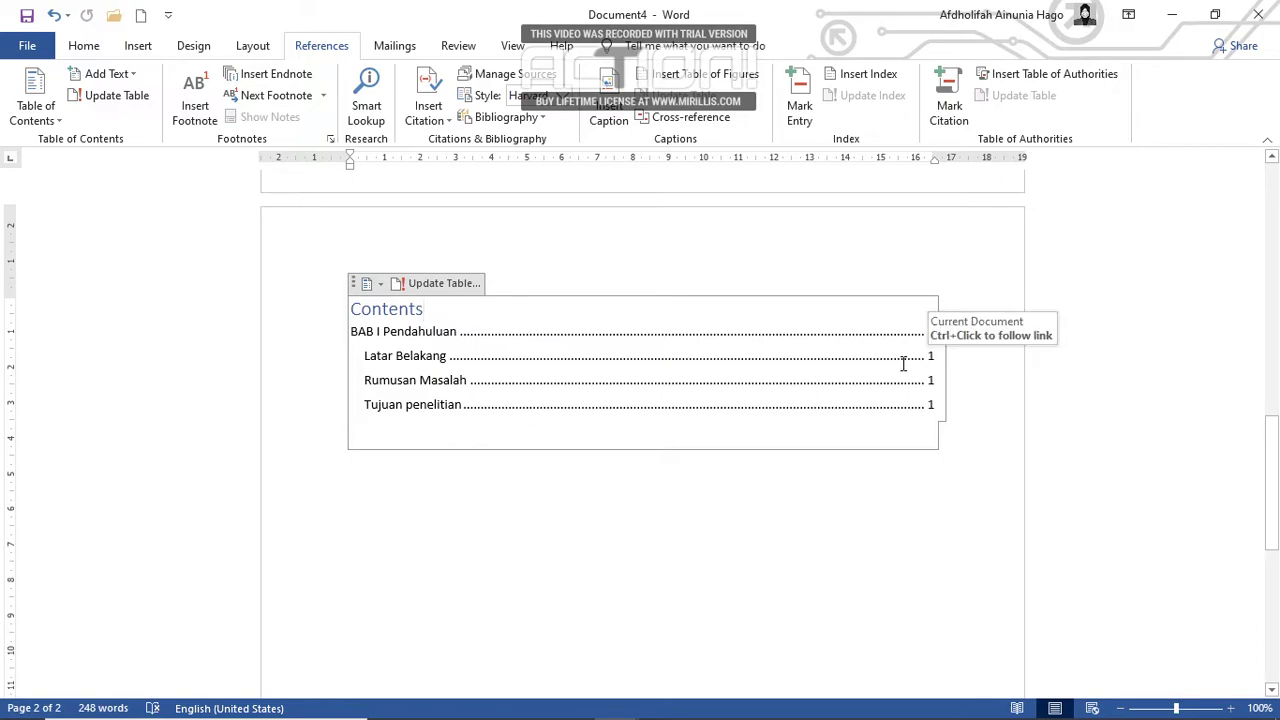
Step: Switch to Document3 to compare the manually built DAFTAR ISI with the automatic table
{"action": "mouse_move", "coordinate": [614, 706]}
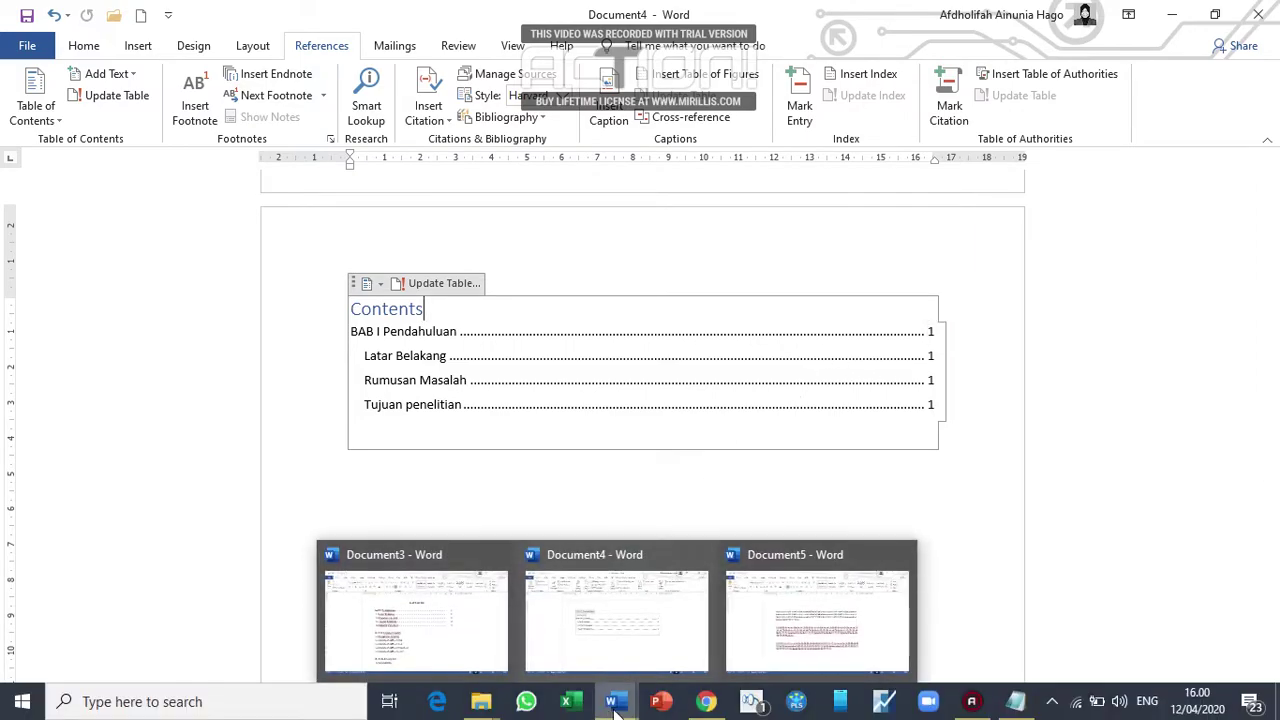
{"action": "left_click", "coordinate": [446, 632]}
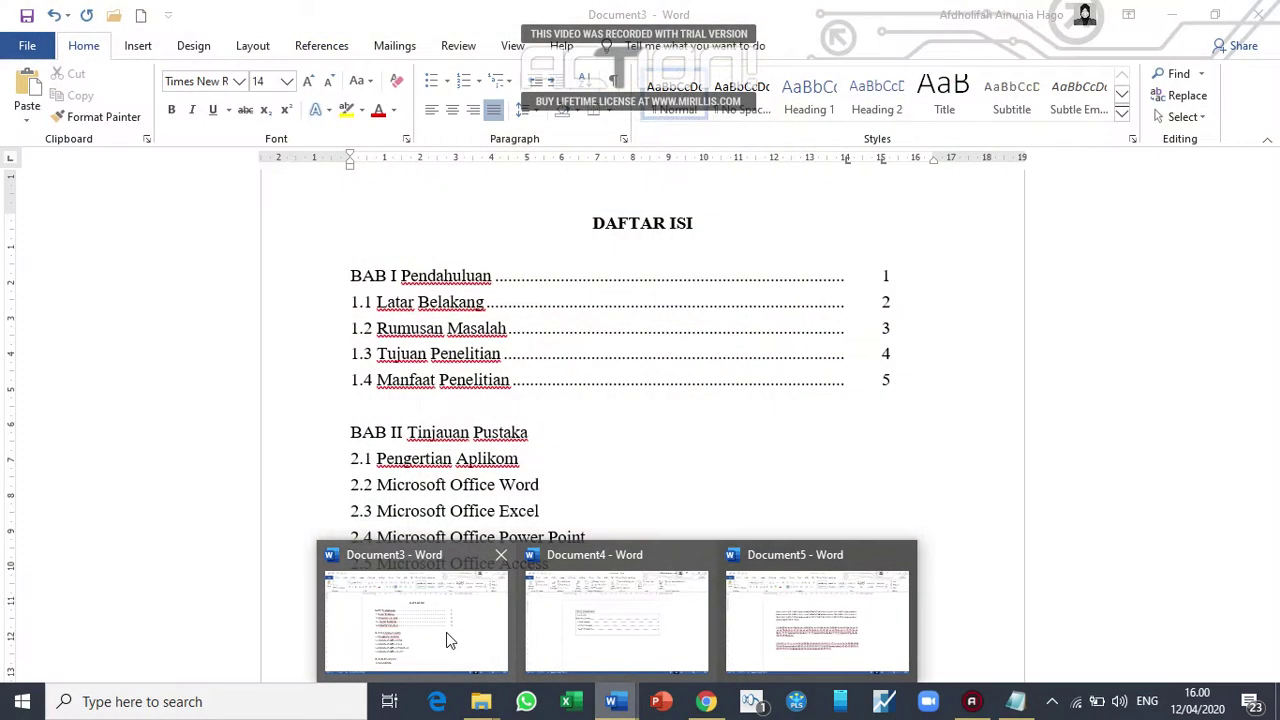
{"action": "left_click", "coordinate": [626, 425]}
{"action": "scroll", "coordinate": [626, 420], "scroll_direction": "down", "scroll_amount": 3}
{"action": "scroll", "coordinate": [626, 420], "scroll_direction": "up", "scroll_amount": 2}
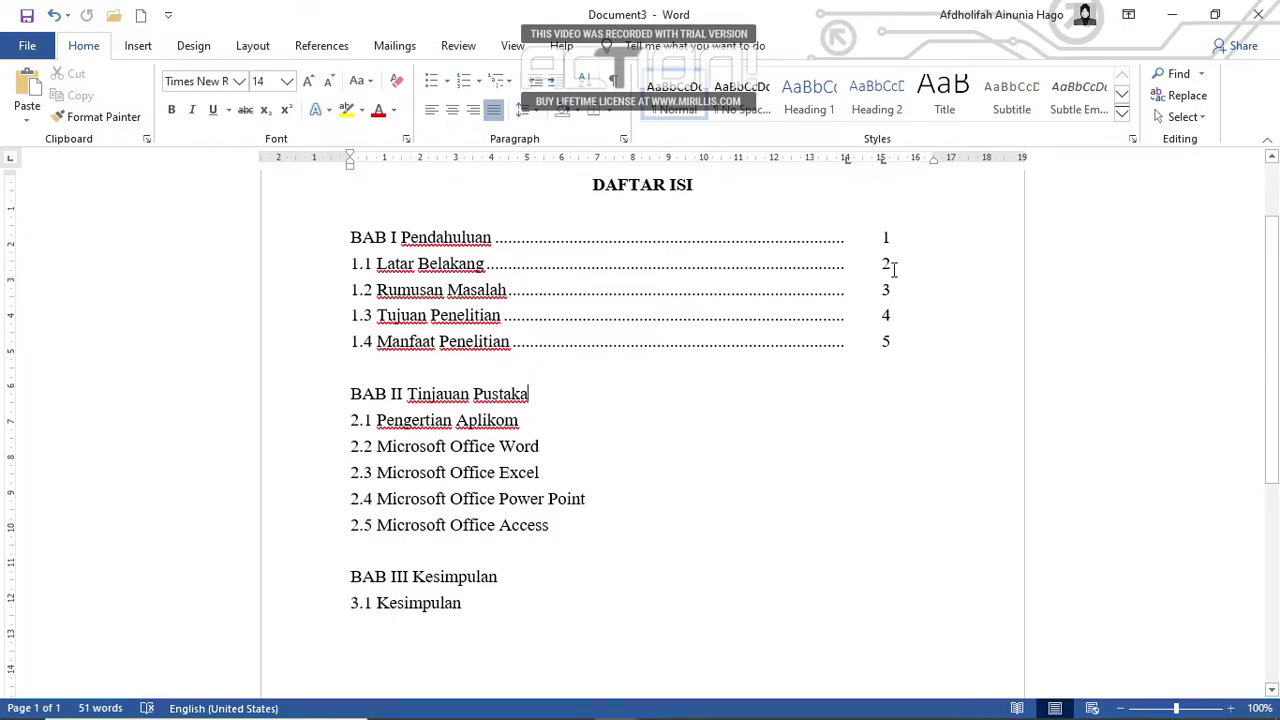
Step: Return to Document4 and examine the automatic table of contents alongside the styled headings it draws from
{"action": "mouse_move", "coordinate": [540, 715]}
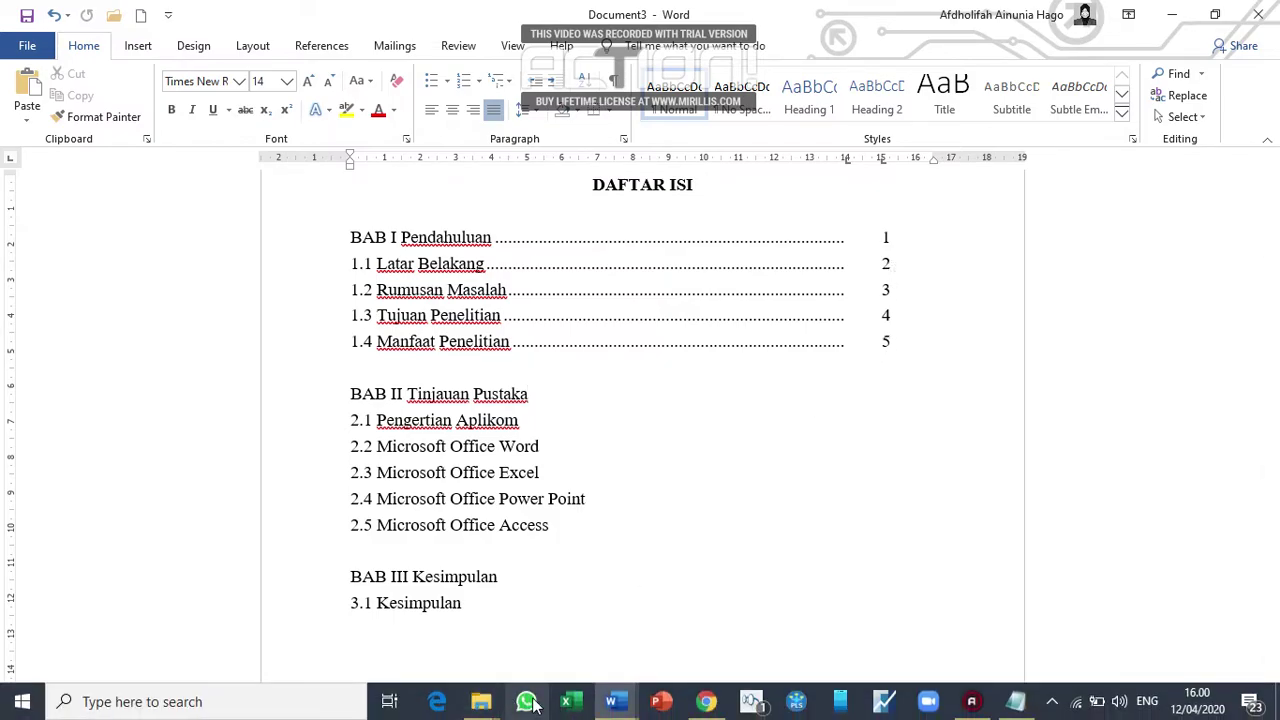
{"action": "mouse_move", "coordinate": [606, 703]}
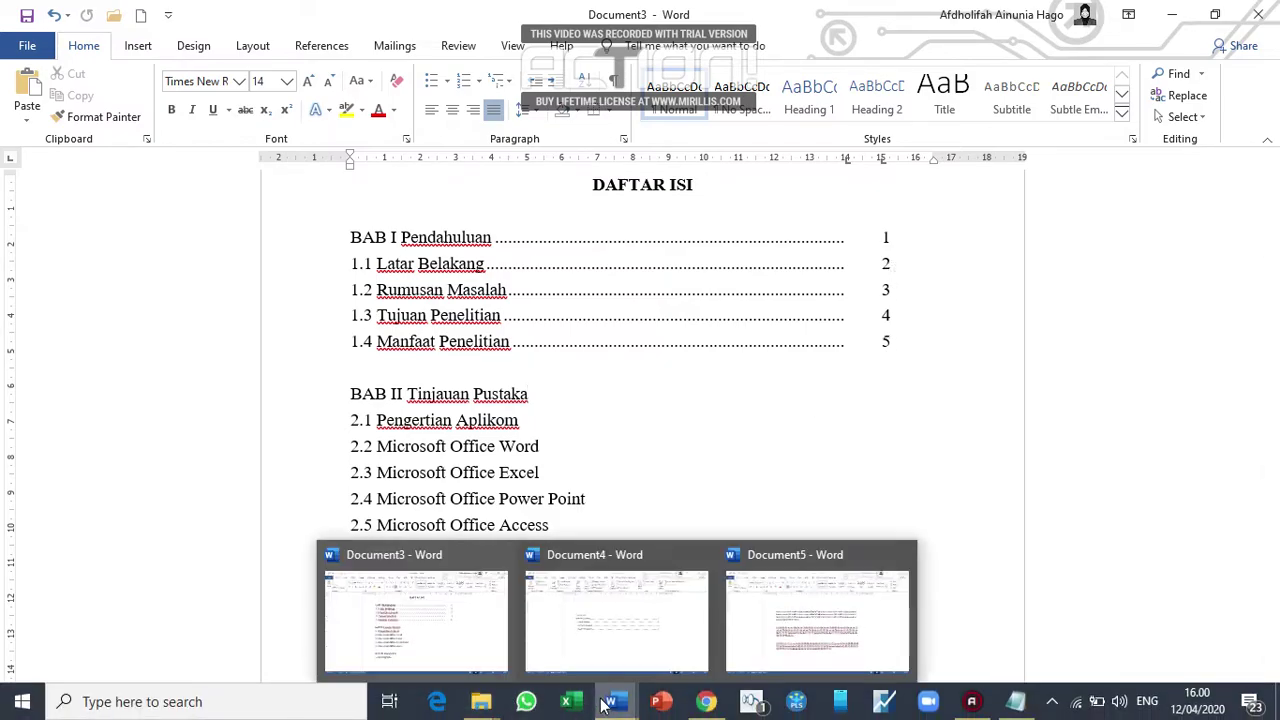
{"action": "left_click", "coordinate": [590, 603]}
{"action": "left_click", "coordinate": [609, 366]}
{"action": "left_click", "coordinate": [610, 368], "text": "ctrl"}
{"action": "scroll", "coordinate": [611, 370], "scroll_direction": "up", "scroll_amount": 1}
{"action": "scroll", "coordinate": [610, 369], "scroll_direction": "up", "scroll_amount": 3}
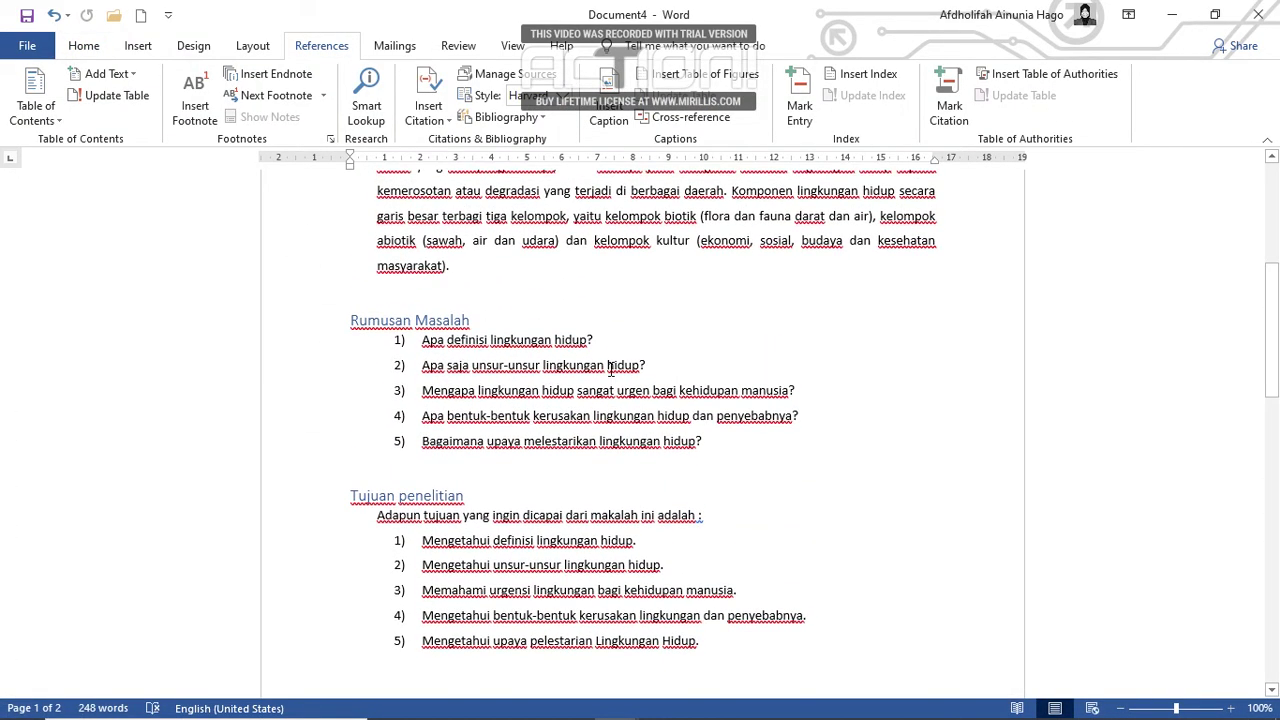
{"action": "scroll", "coordinate": [610, 366], "scroll_direction": "down", "scroll_amount": 8}
{"action": "scroll", "coordinate": [611, 366], "scroll_direction": "up", "scroll_amount": 8}
{"action": "scroll", "coordinate": [613, 365], "scroll_direction": "up", "scroll_amount": 7}
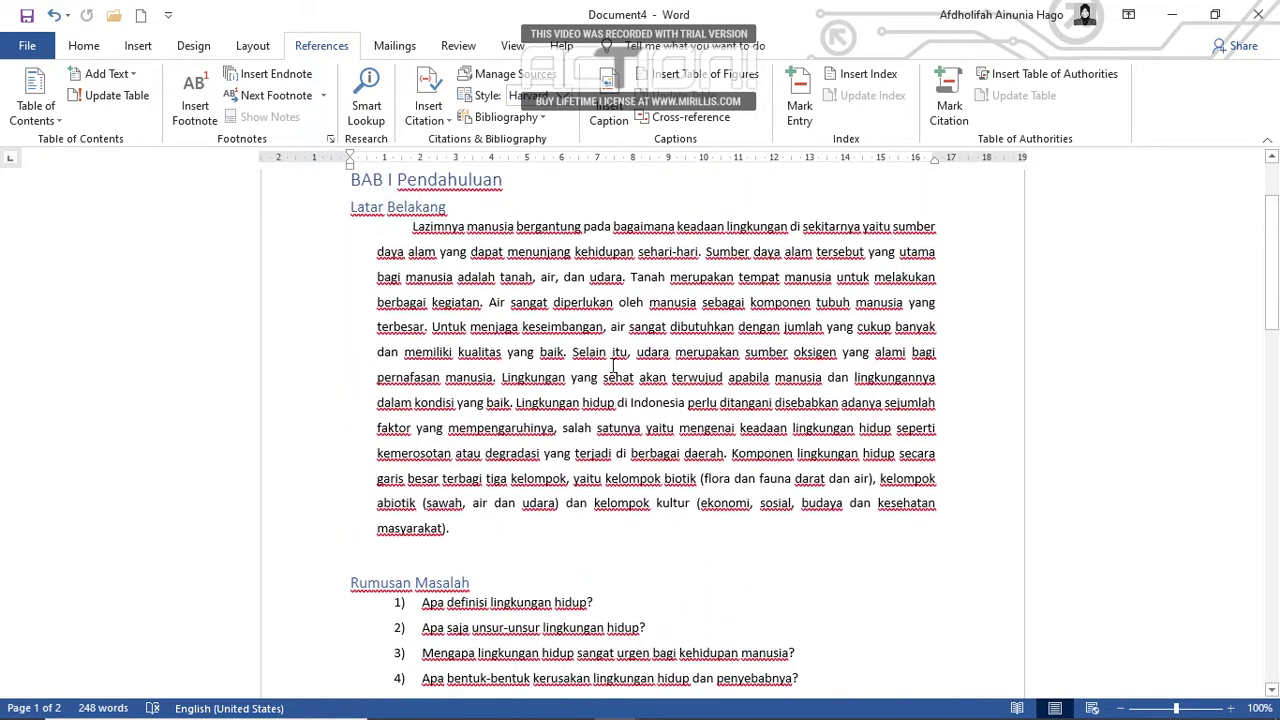
Step: Switch to Document5 and examine its three sample paragraphs that need source citations
{"action": "left_click", "coordinate": [86, 48]}
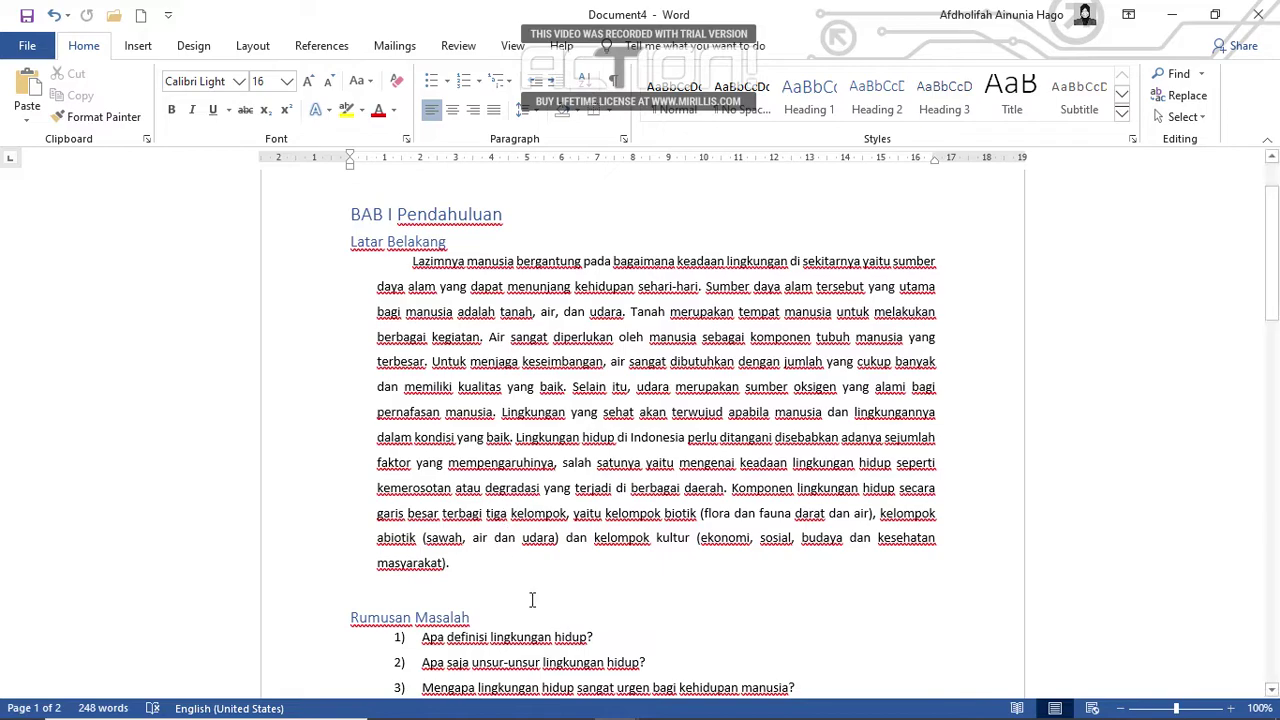
{"action": "mouse_move", "coordinate": [614, 698]}
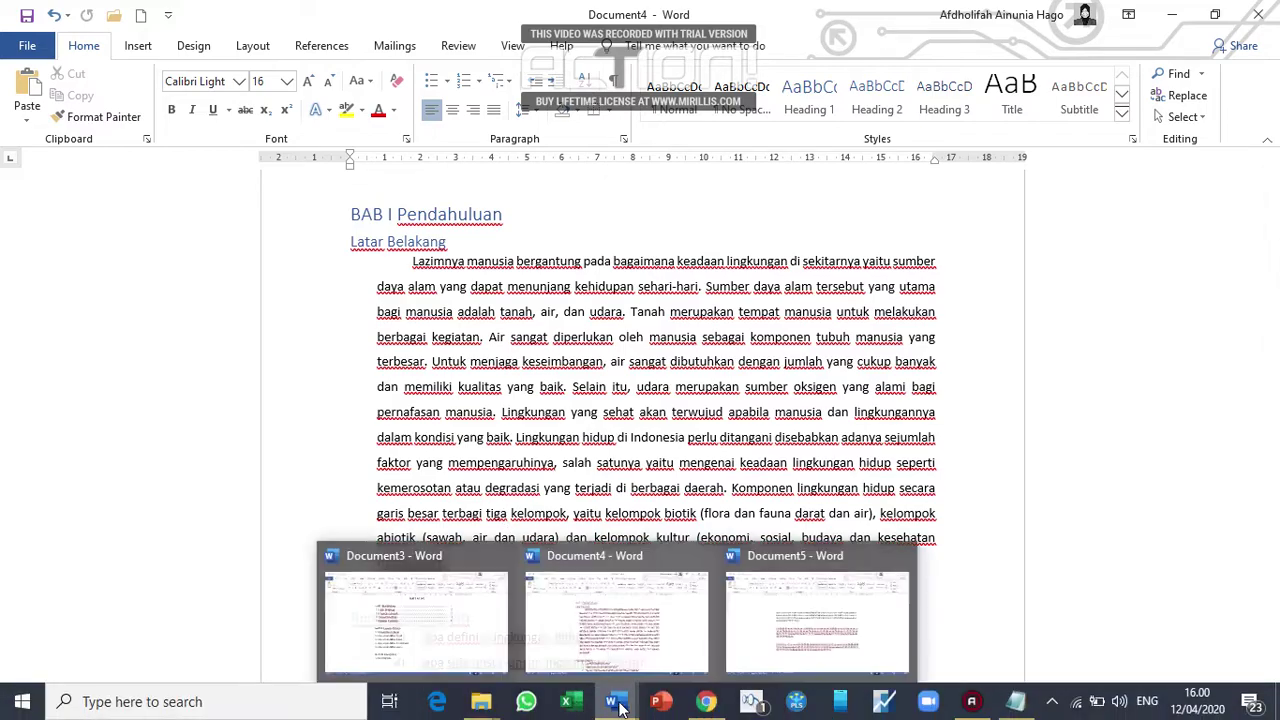
{"action": "left_click", "coordinate": [805, 616]}
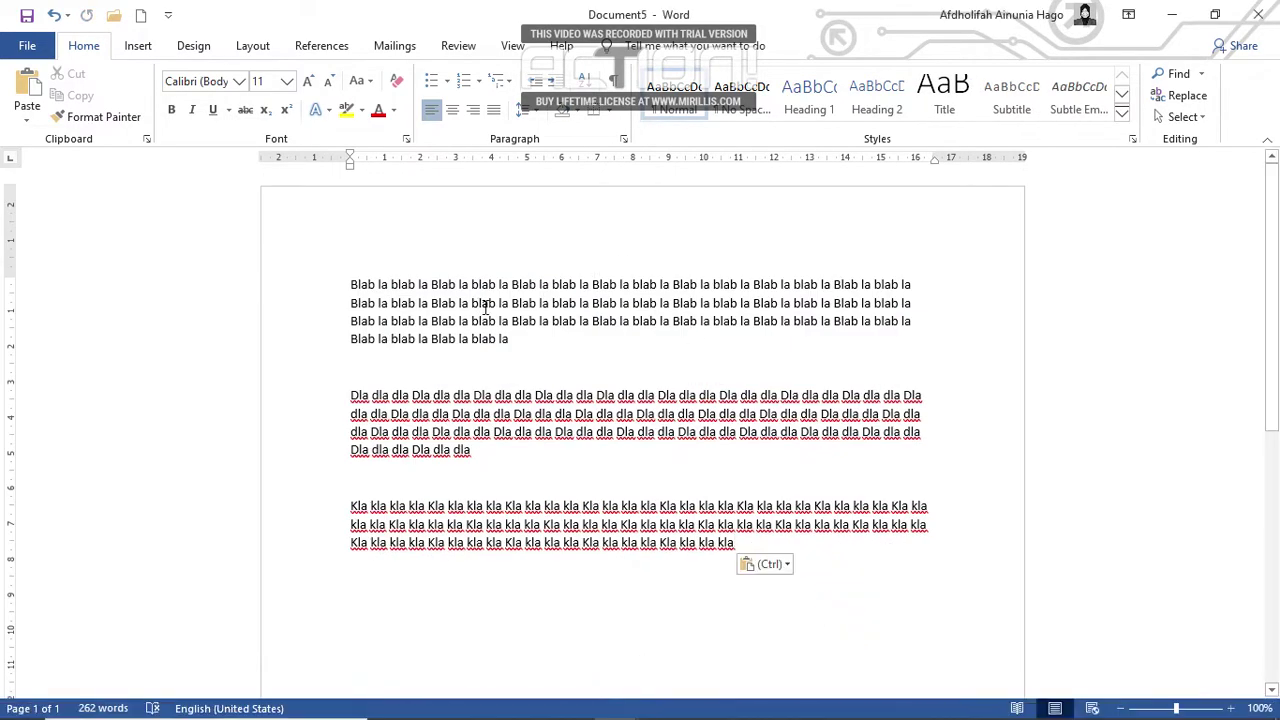
{"action": "left_click", "coordinate": [541, 340]}
{"action": "left_click_drag", "start_coordinate": [349, 284], "coordinate": [545, 337]}
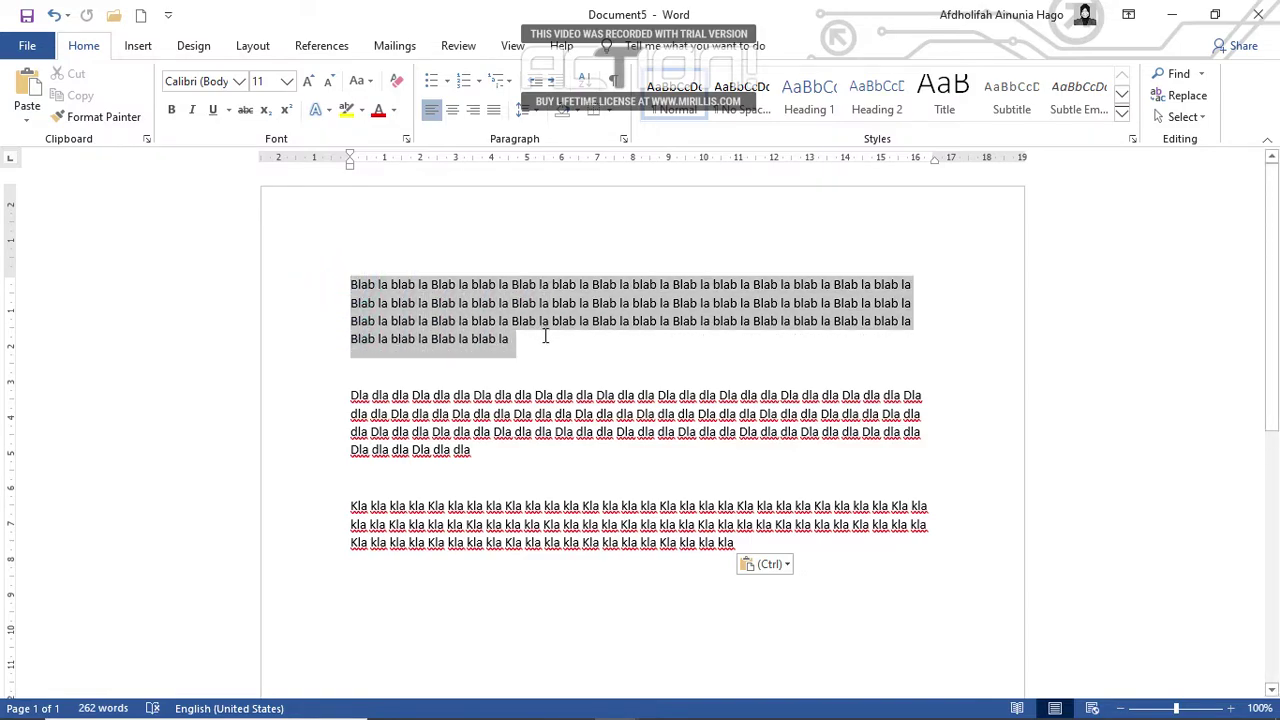
{"action": "left_click", "coordinate": [454, 306]}
{"action": "left_click", "coordinate": [350, 395]}
{"action": "left_click_drag", "start_coordinate": [355, 400], "coordinate": [698, 546]}
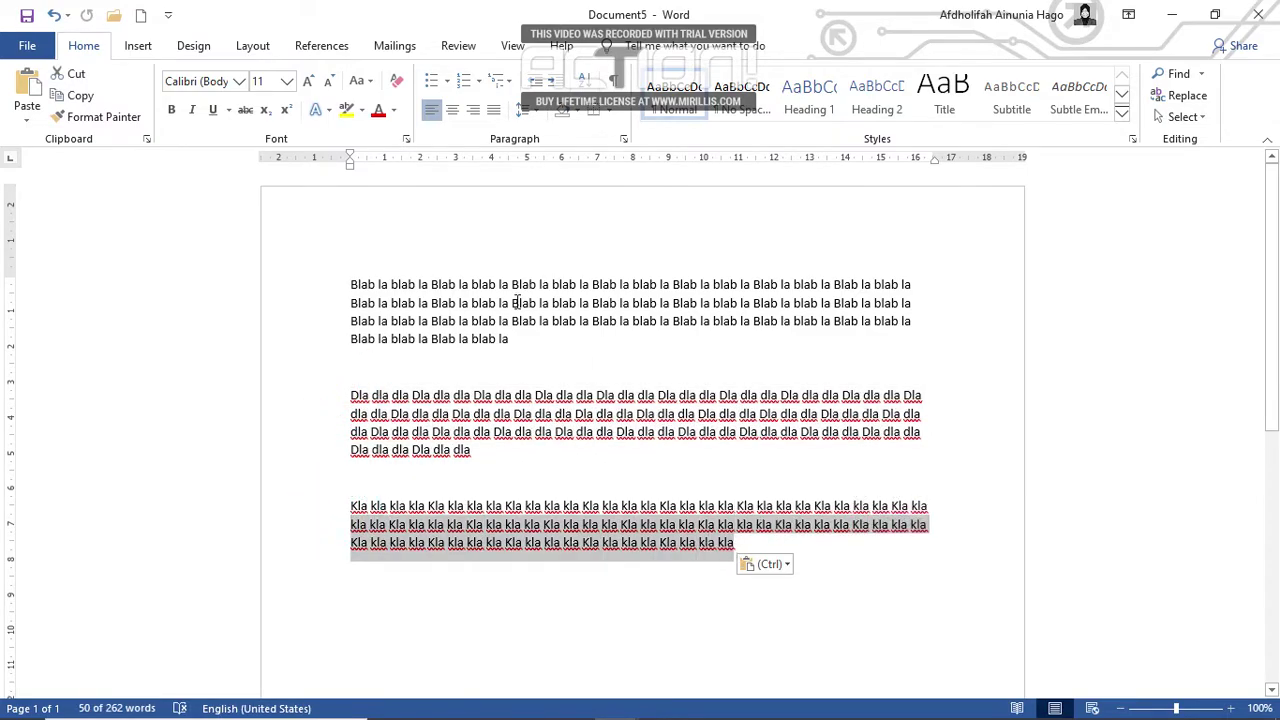
{"action": "left_click", "coordinate": [434, 301]}
{"action": "left_click", "coordinate": [379, 285]}
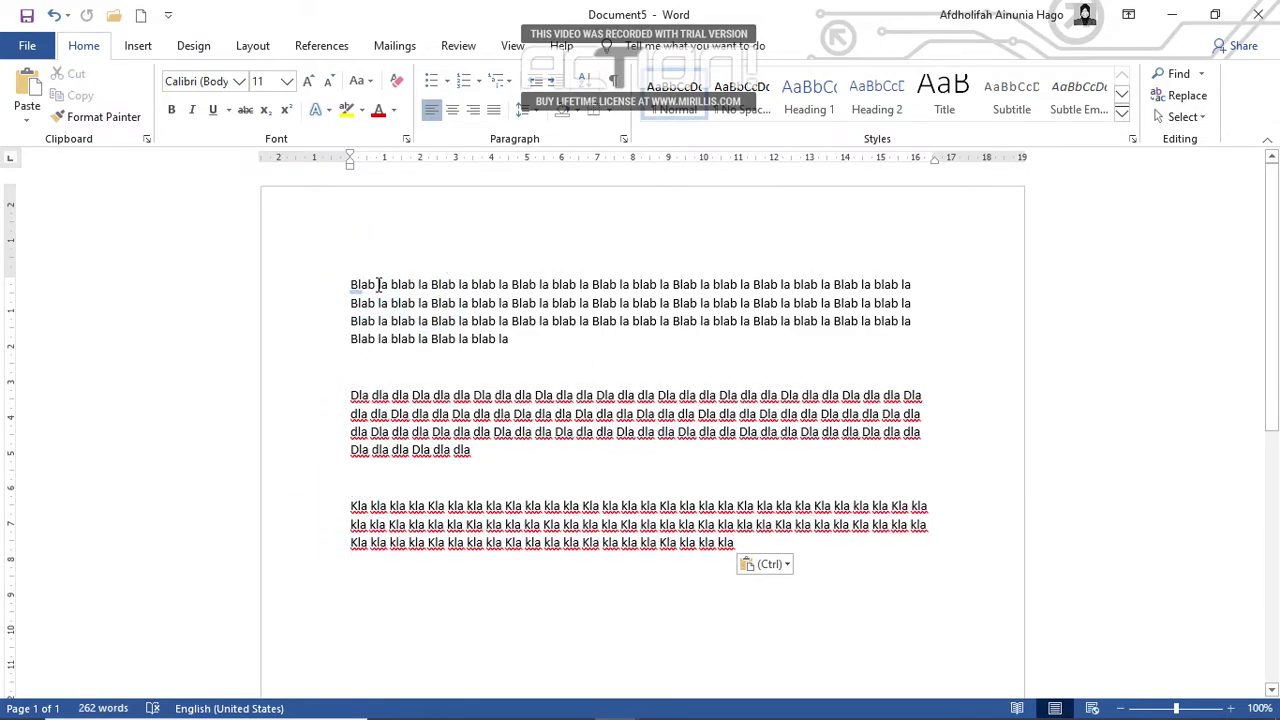
Step: Start a new citation source at the end of the first paragraph and set its source type to Book
{"action": "left_click", "coordinate": [522, 338]}
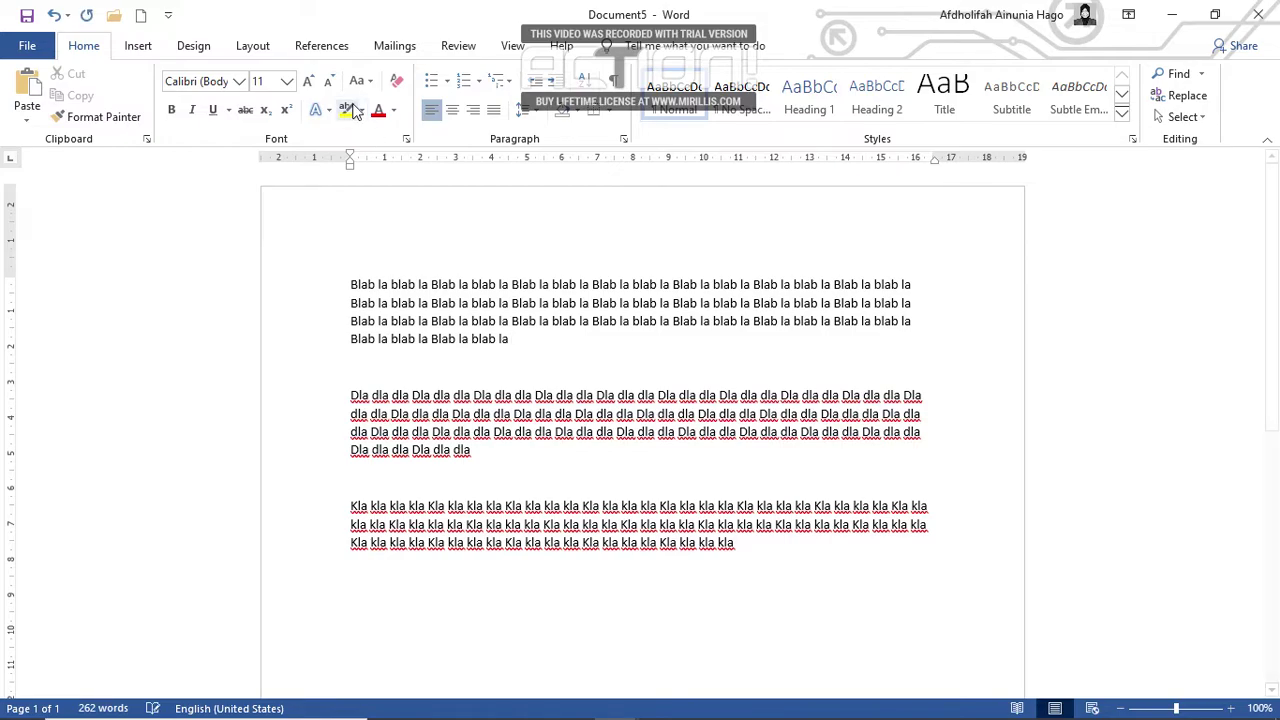
{"action": "left_click", "coordinate": [321, 46]}
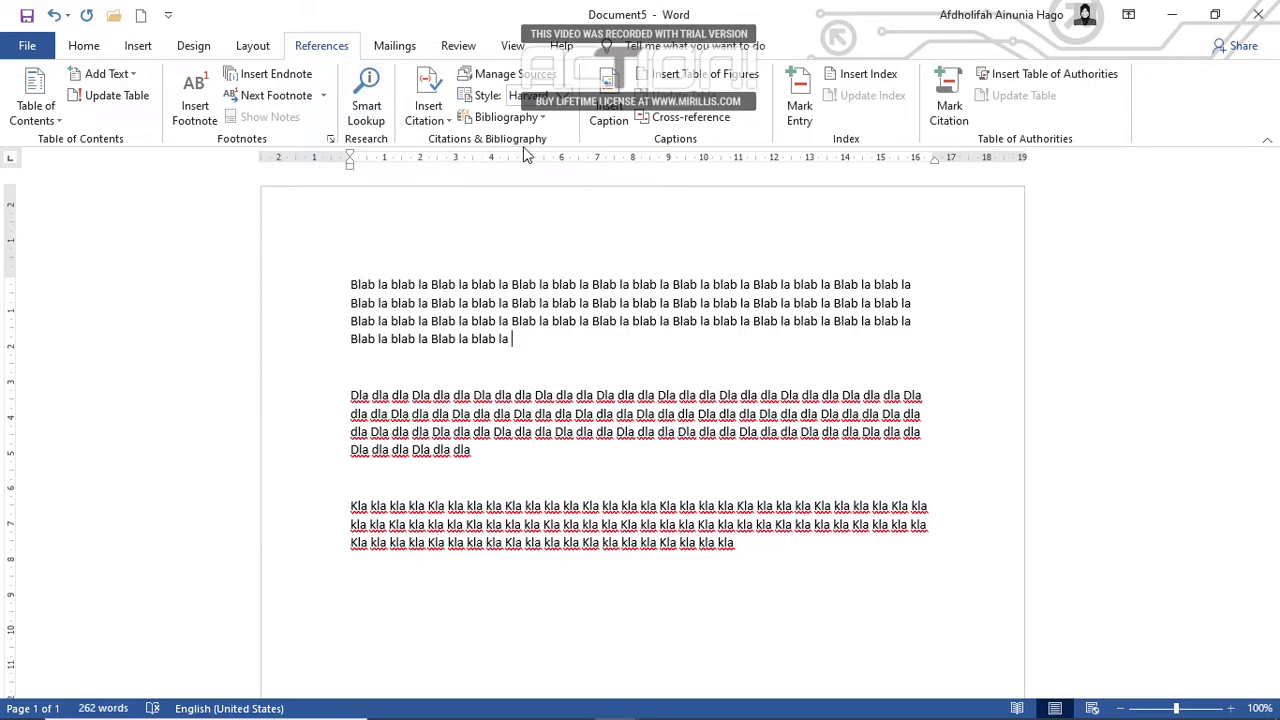
{"action": "left_click", "coordinate": [430, 127]}
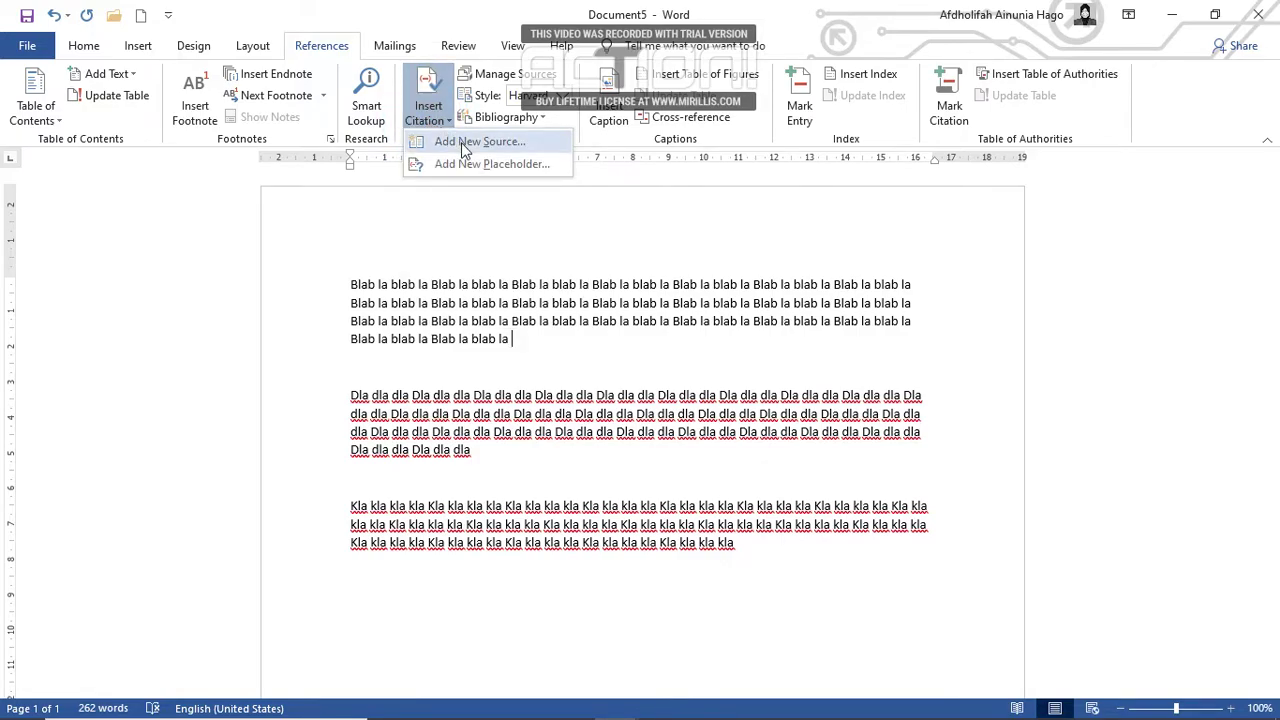
{"action": "left_click", "coordinate": [463, 145]}
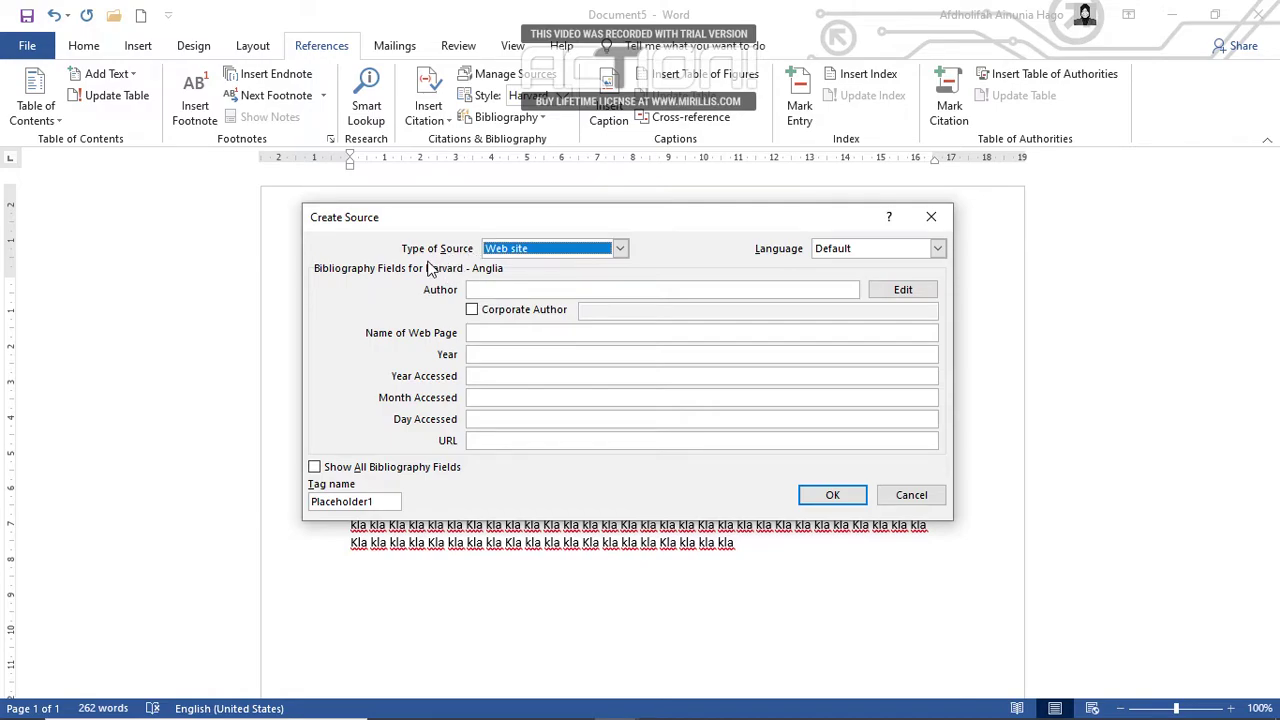
{"action": "left_click", "coordinate": [512, 254]}
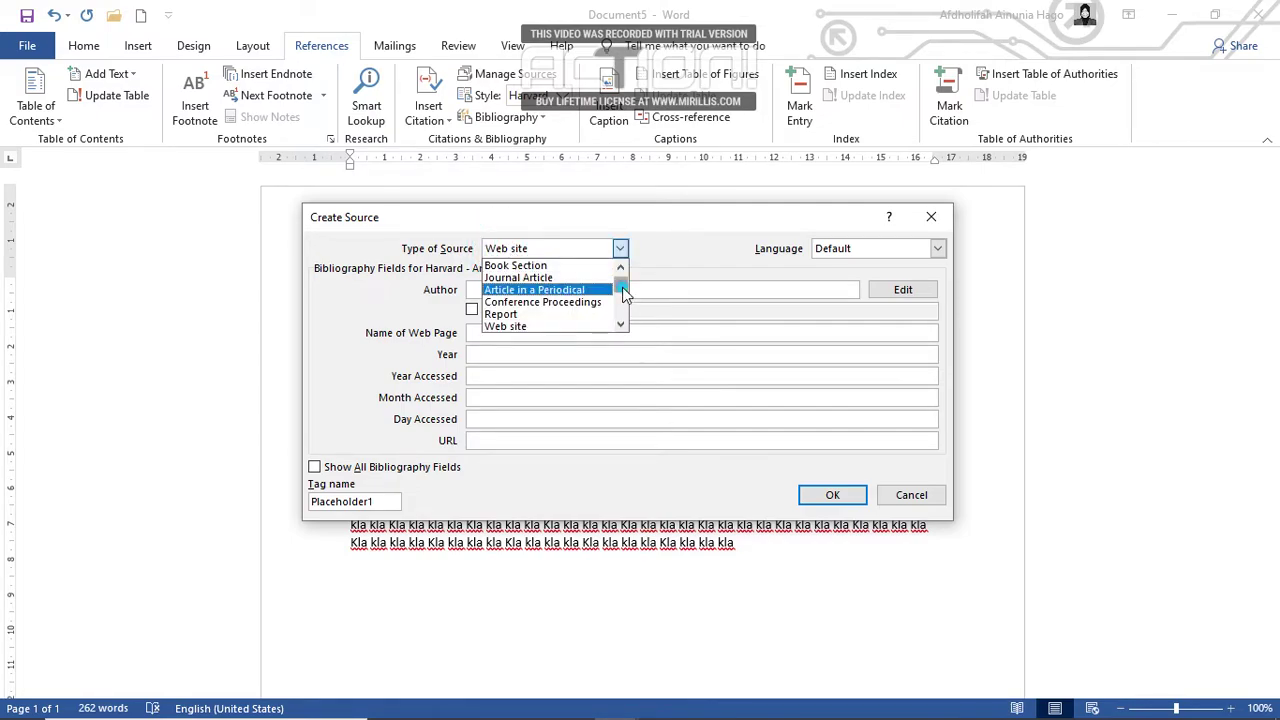
{"action": "left_click_drag", "start_coordinate": [622, 290], "coordinate": [622, 285]}
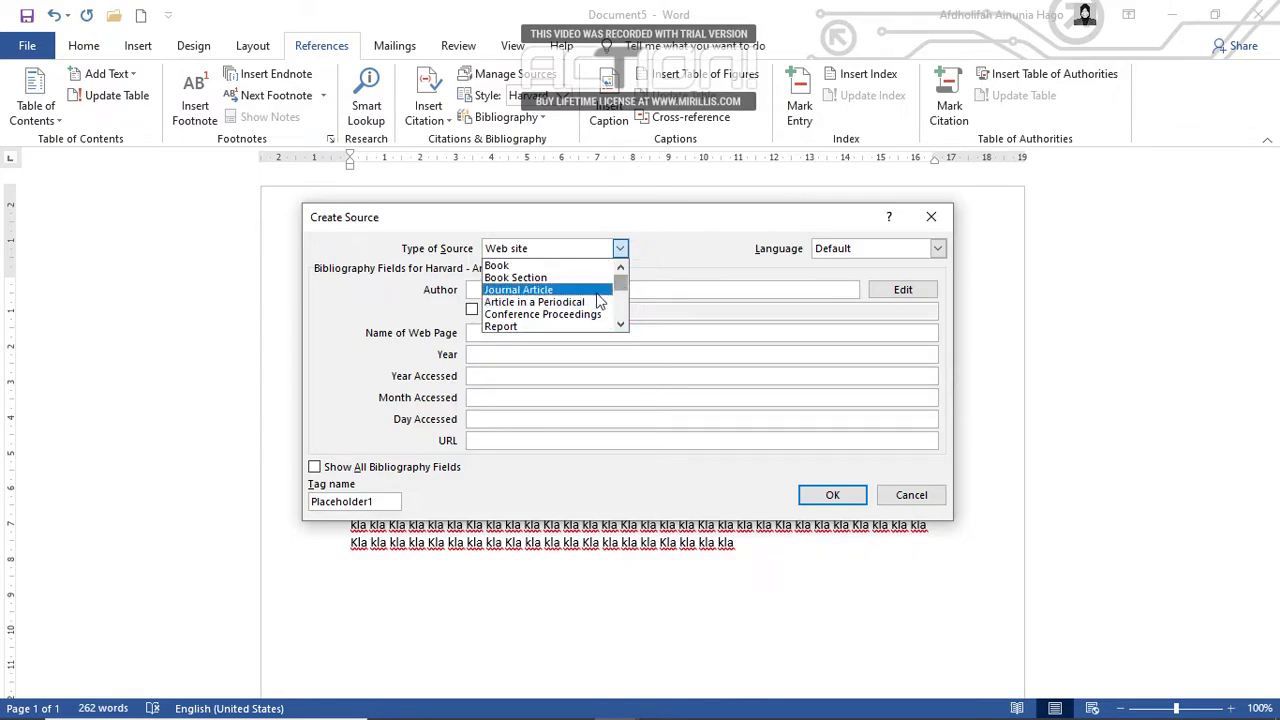
{"action": "left_click", "coordinate": [511, 265]}
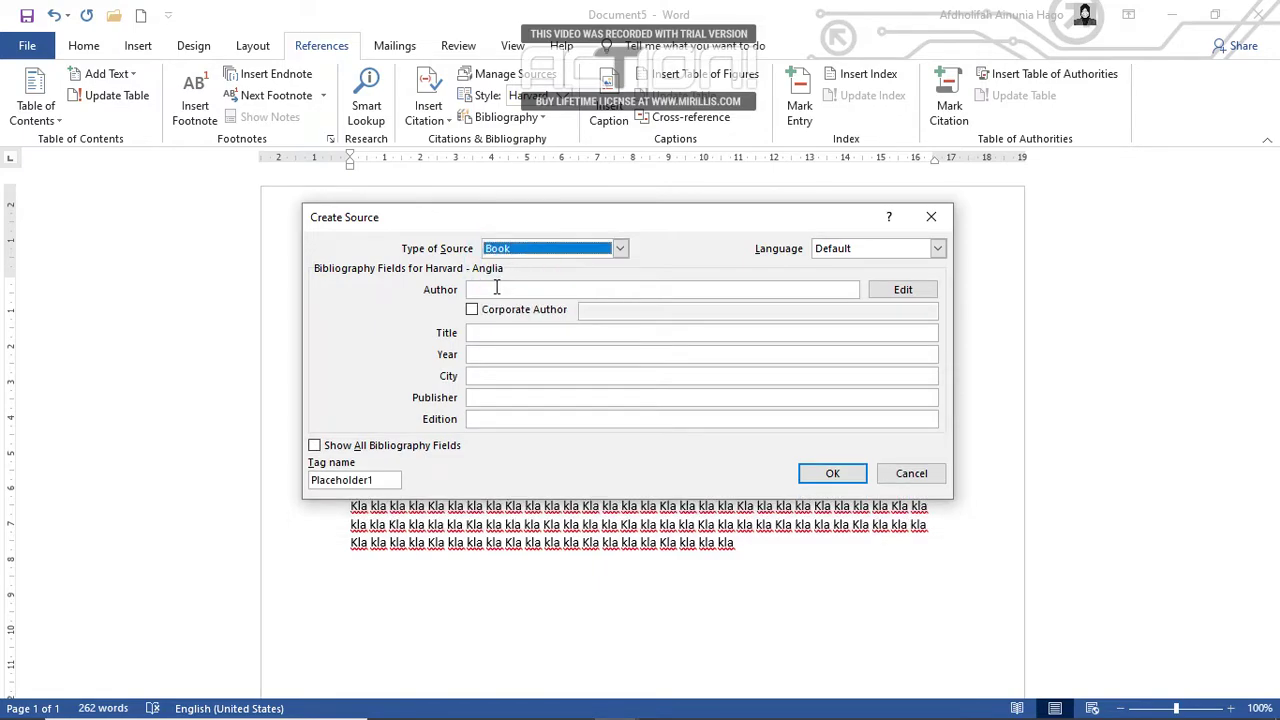
Step: Enter Supomo as the book's author and Pancasila as its title
{"action": "left_click", "coordinate": [496, 288]}
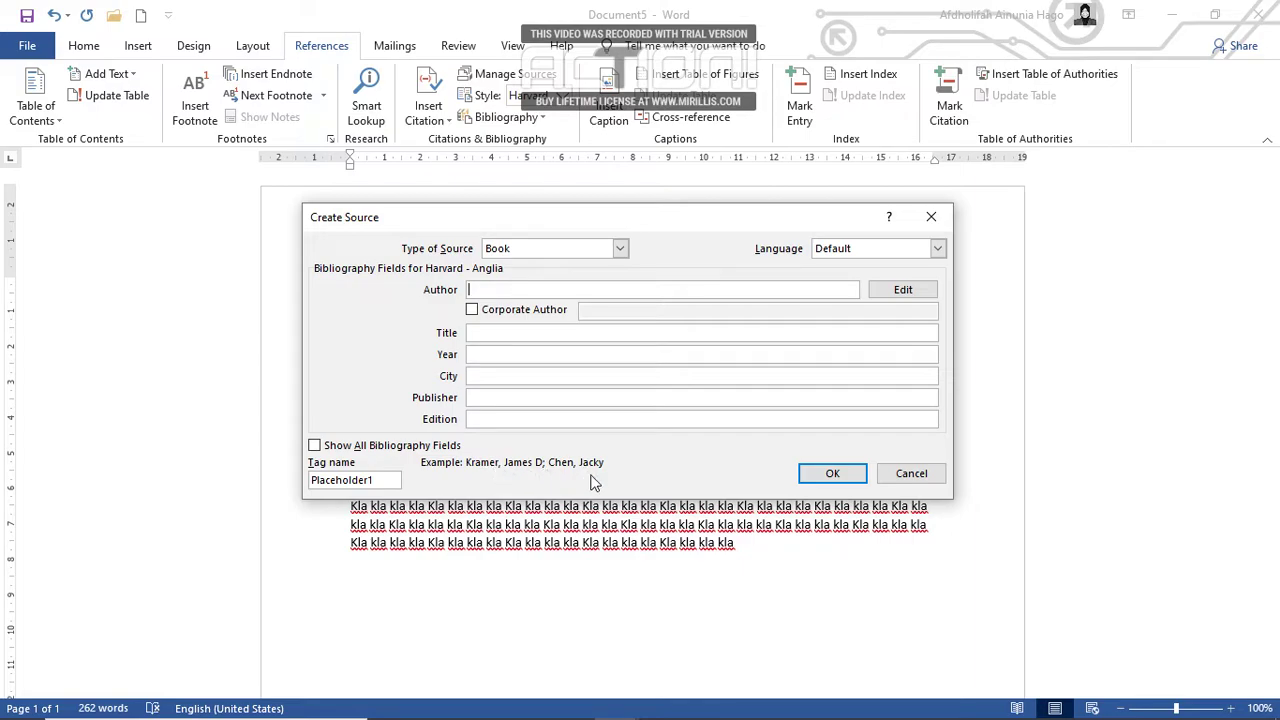
{"action": "left_click", "coordinate": [486, 290]}
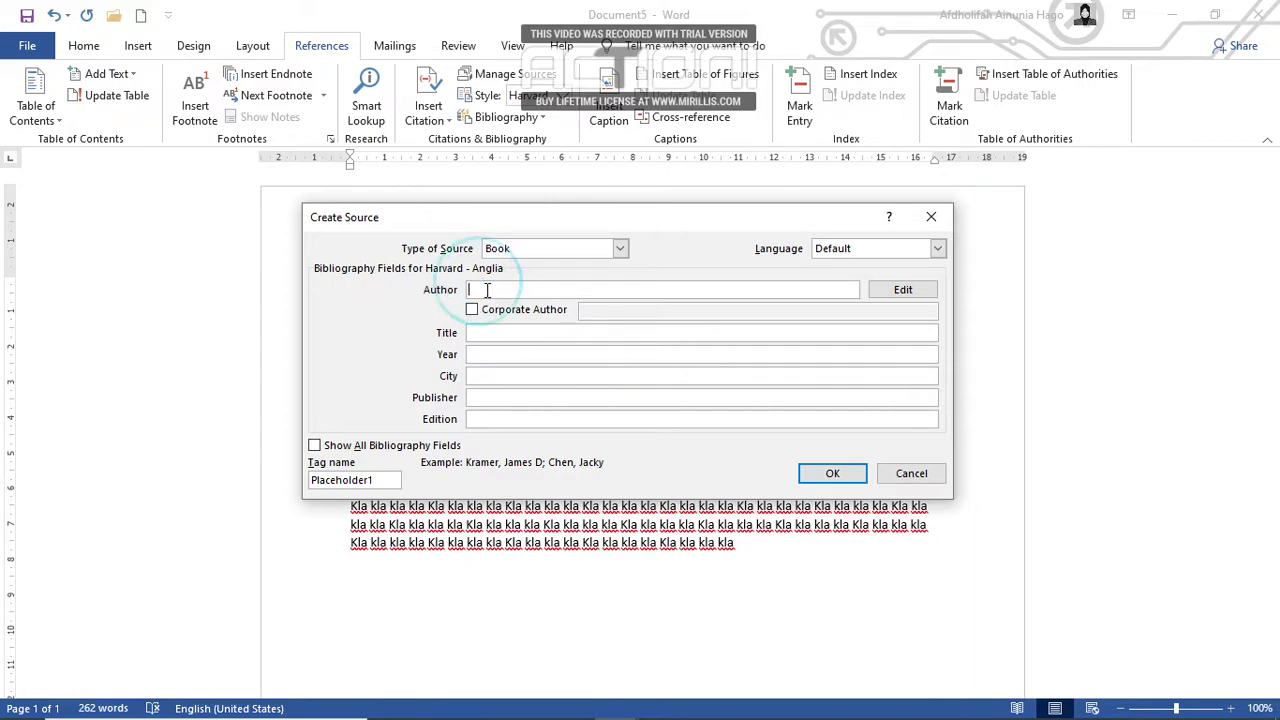
{"action": "type", "text": "S"}
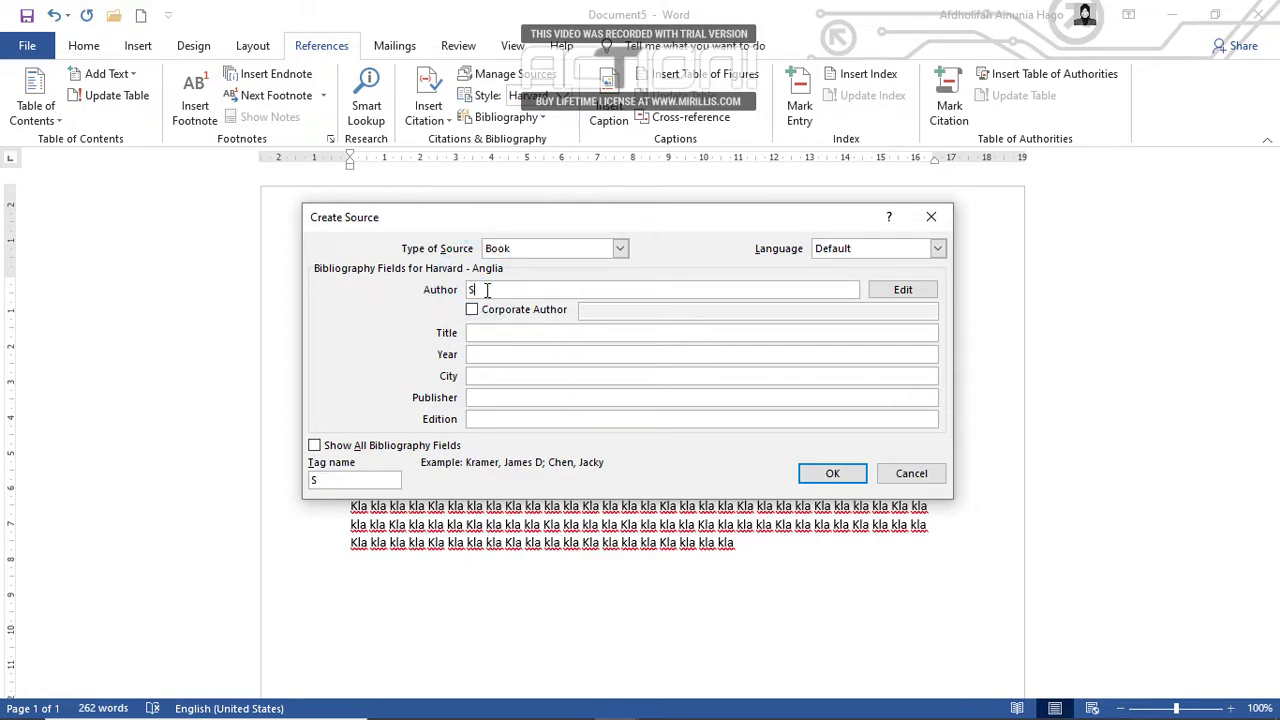
{"action": "type", "text": "uppmo"}
{"action": "left_click", "coordinate": [492, 332]}
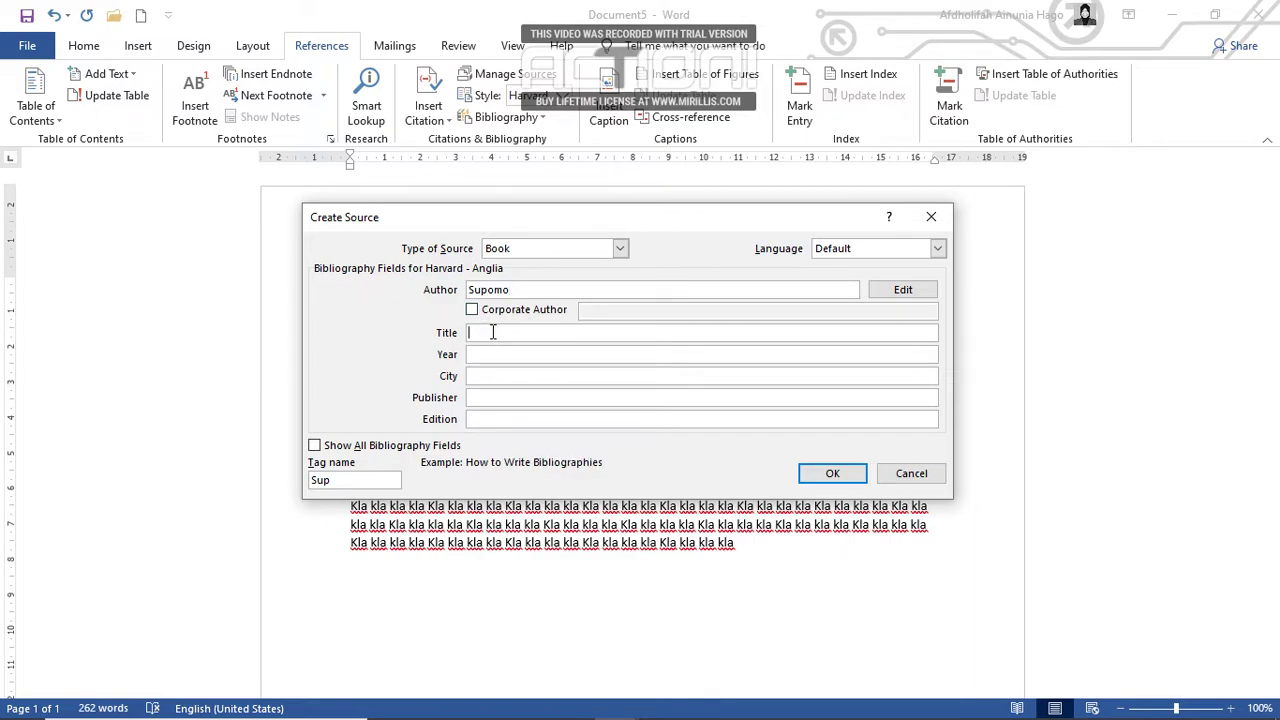
{"action": "type", "text": "Pancasila"}
Step: Complete the book source with year 2010, city Jakarta, publisher Erlangga and edition 1, and insert the citation
{"action": "left_click", "coordinate": [477, 354]}
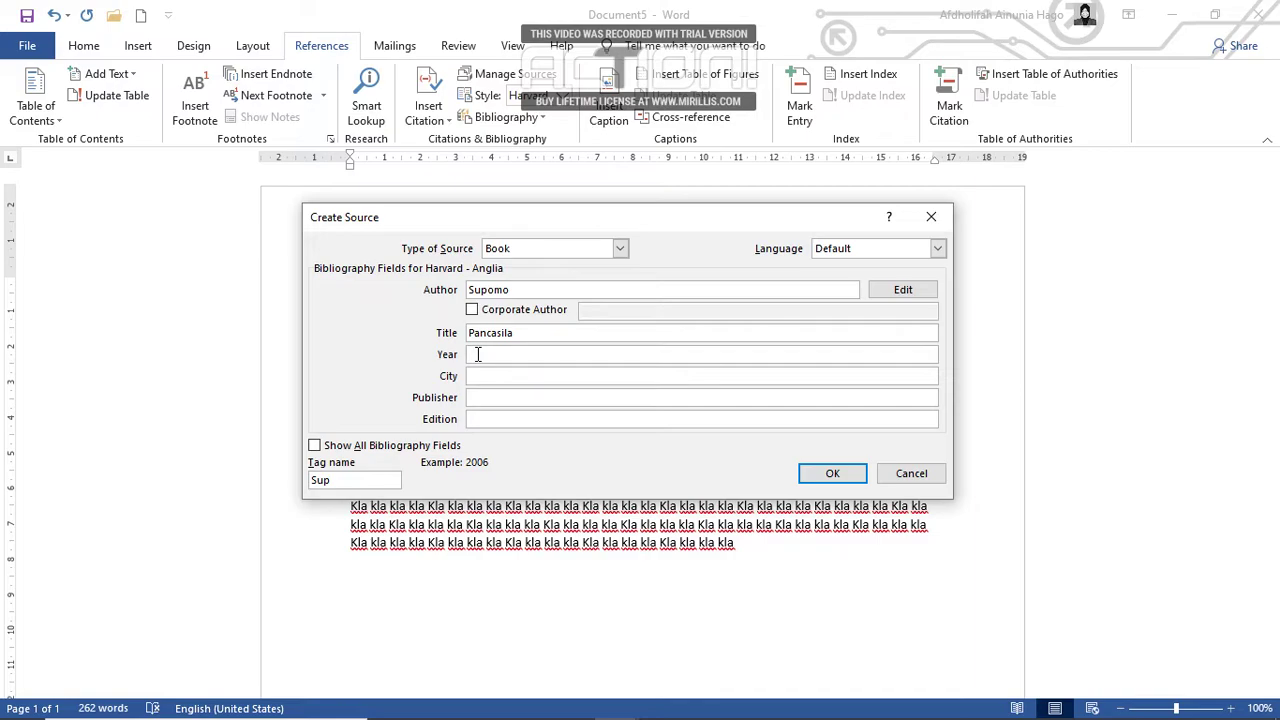
{"action": "type", "text": "2010"}
{"action": "left_click", "coordinate": [507, 372]}
{"action": "type", "text": "Jakarta"}
{"action": "left_click", "coordinate": [484, 397]}
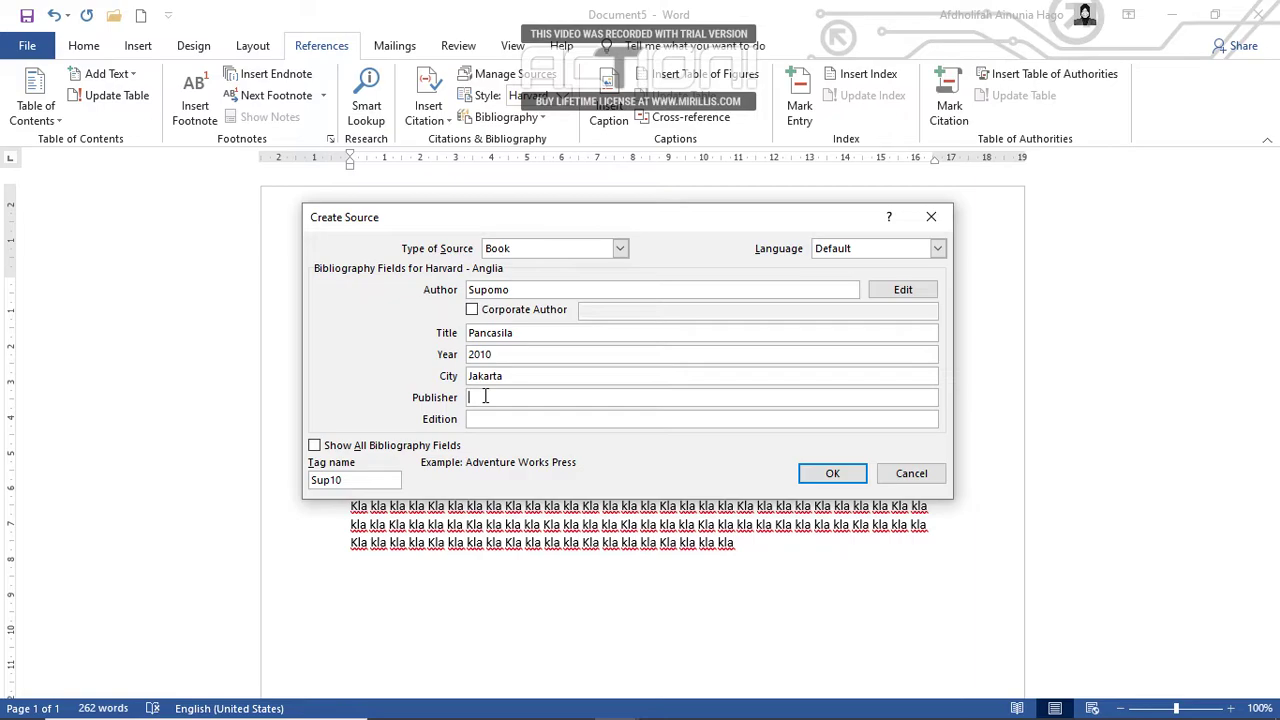
{"action": "type", "text": "Erlangga"}
{"action": "left_click", "coordinate": [481, 420]}
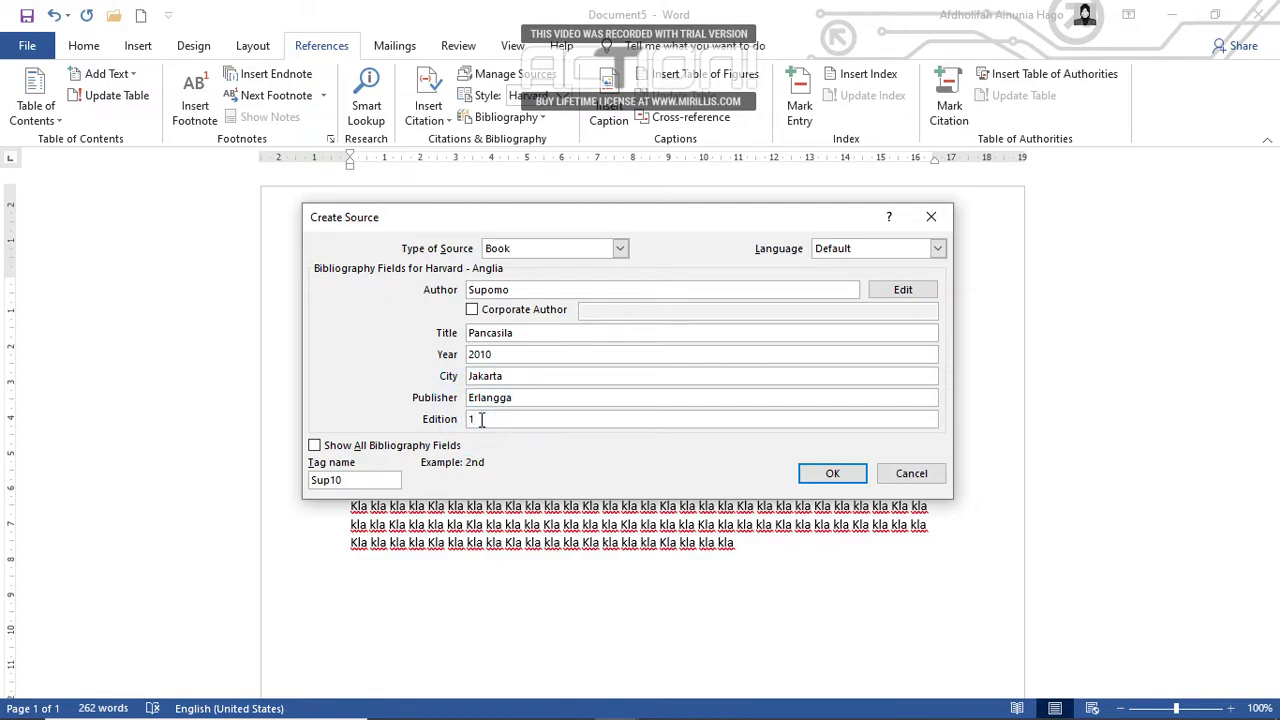
{"action": "left_click", "coordinate": [828, 474]}
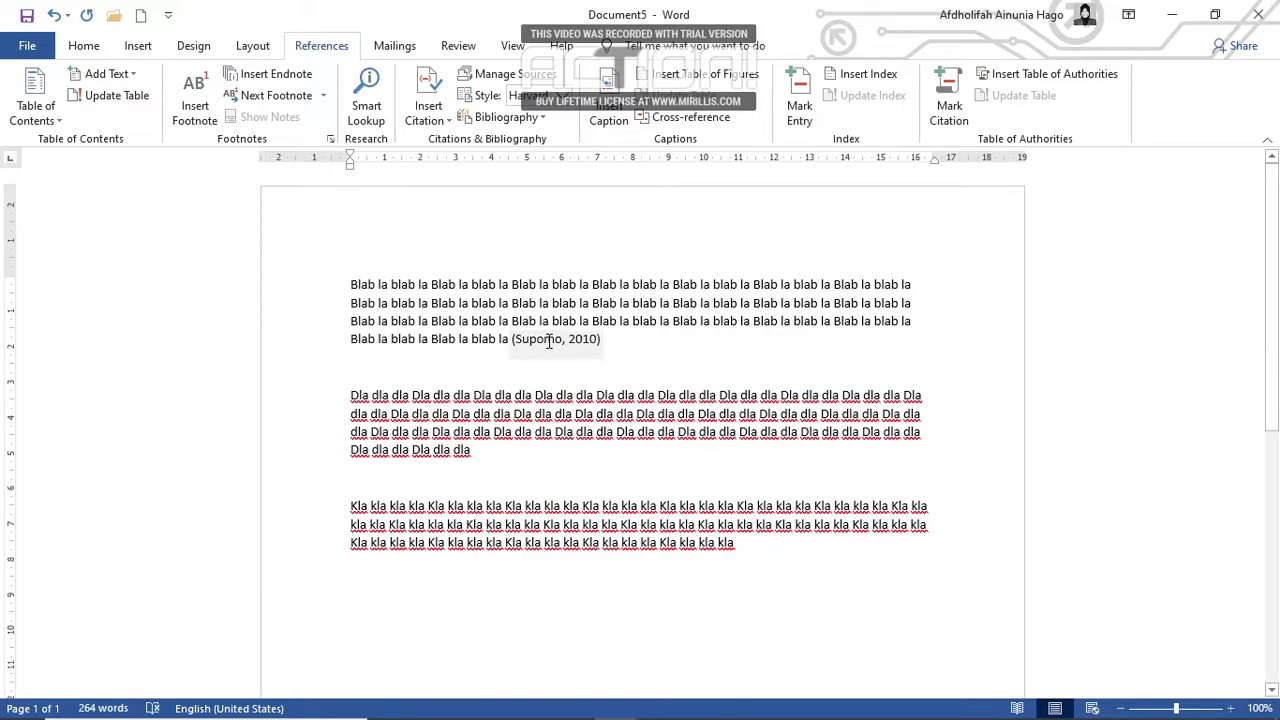
Step: Review the source details behind the first paragraph's citation and close them without changes
{"action": "left_click", "coordinate": [587, 337]}
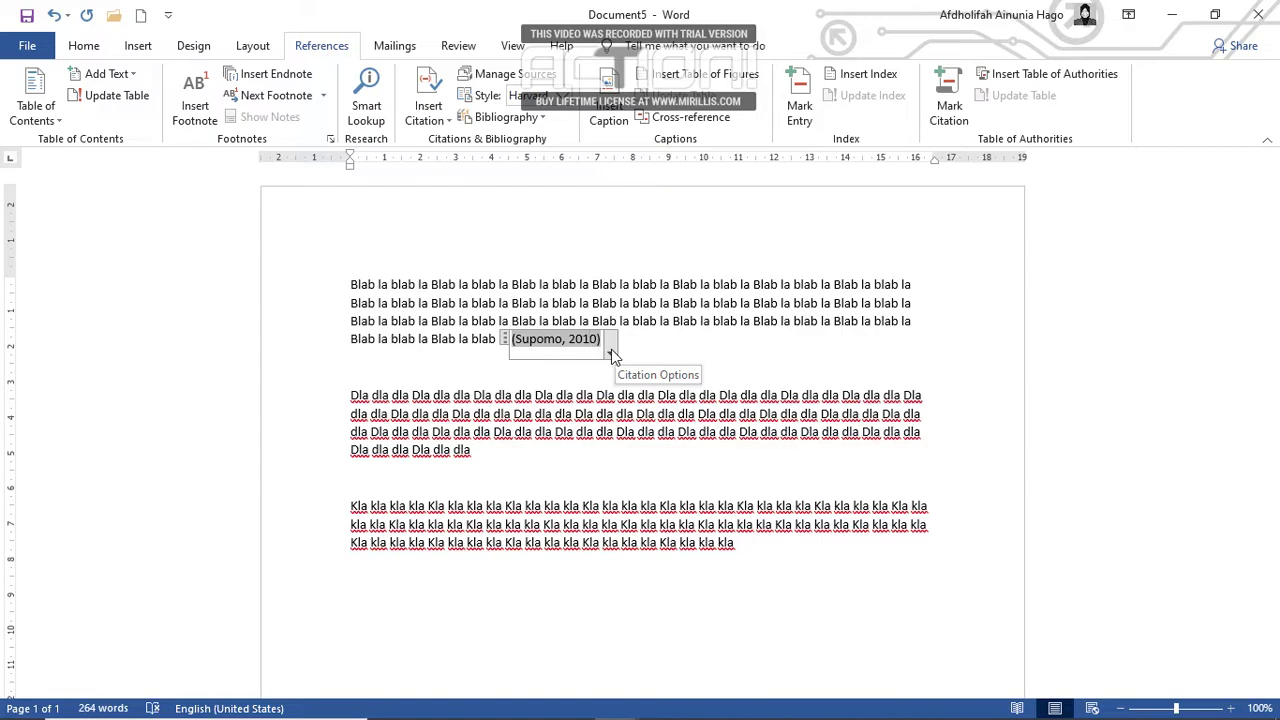
{"action": "left_click", "coordinate": [611, 349]}
{"action": "left_click", "coordinate": [611, 352]}
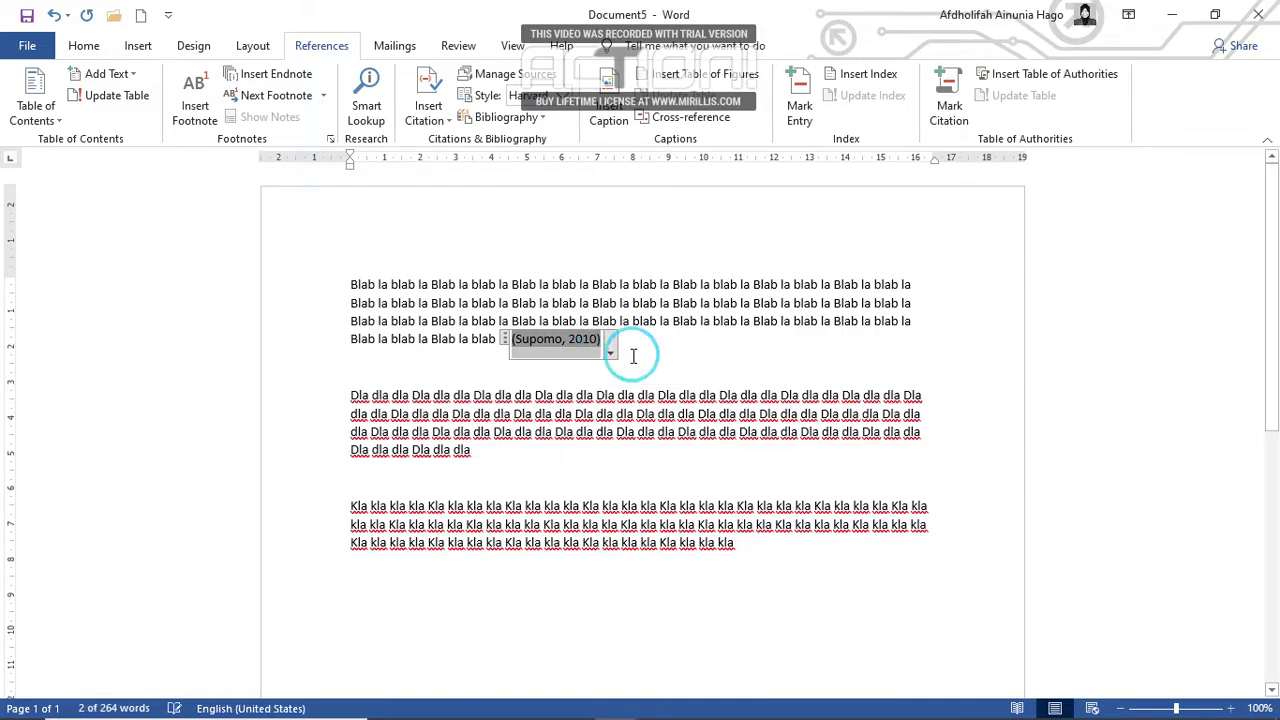
{"action": "left_click", "coordinate": [562, 346]}
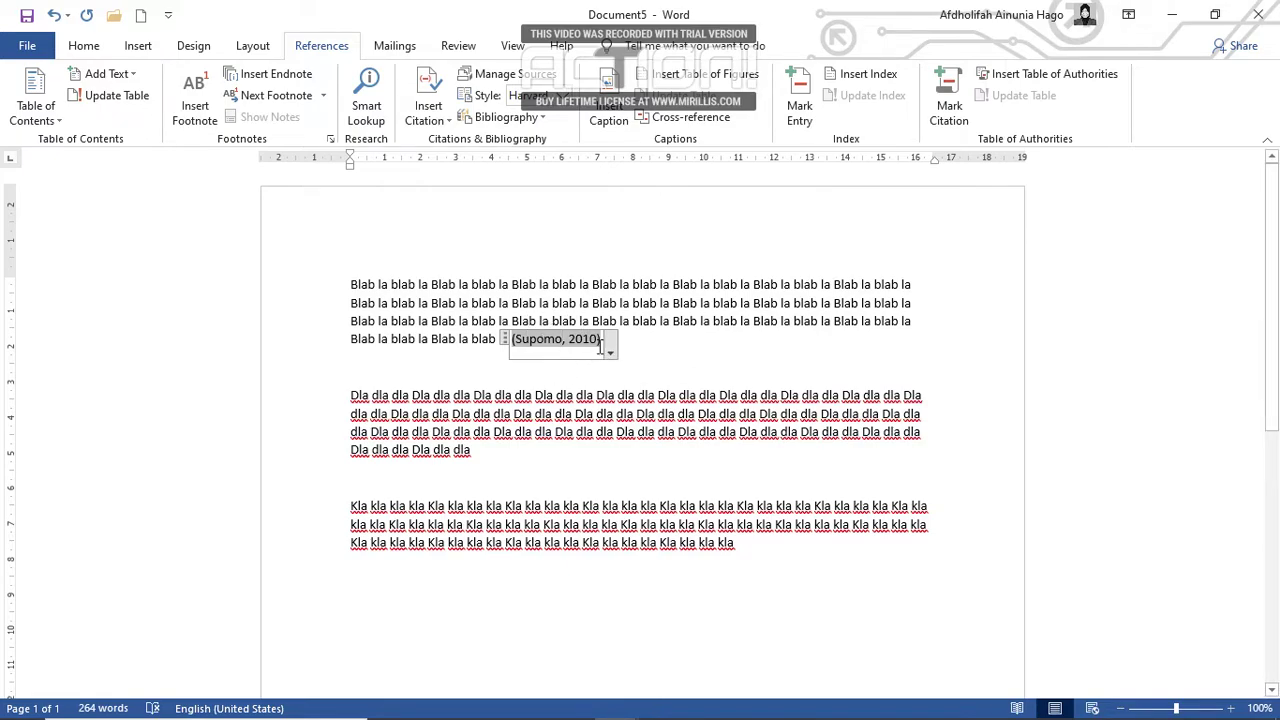
{"action": "left_click", "coordinate": [610, 347]}
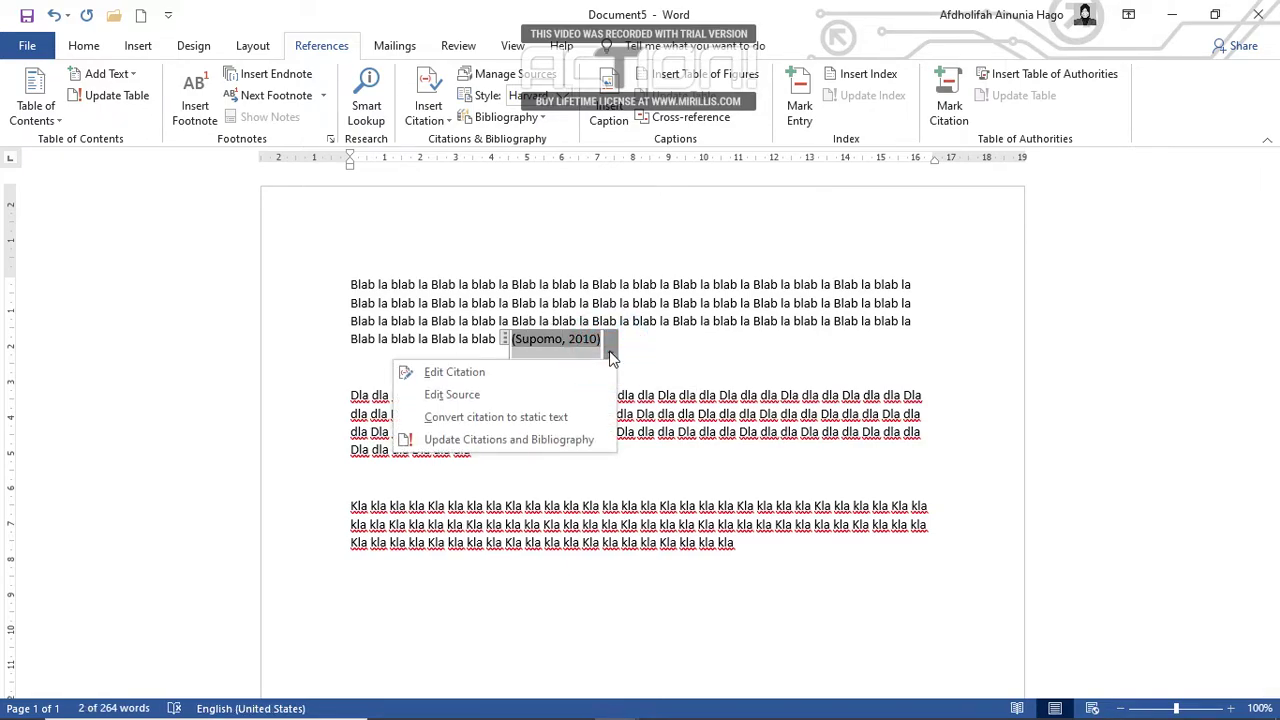
{"action": "left_click", "coordinate": [449, 396]}
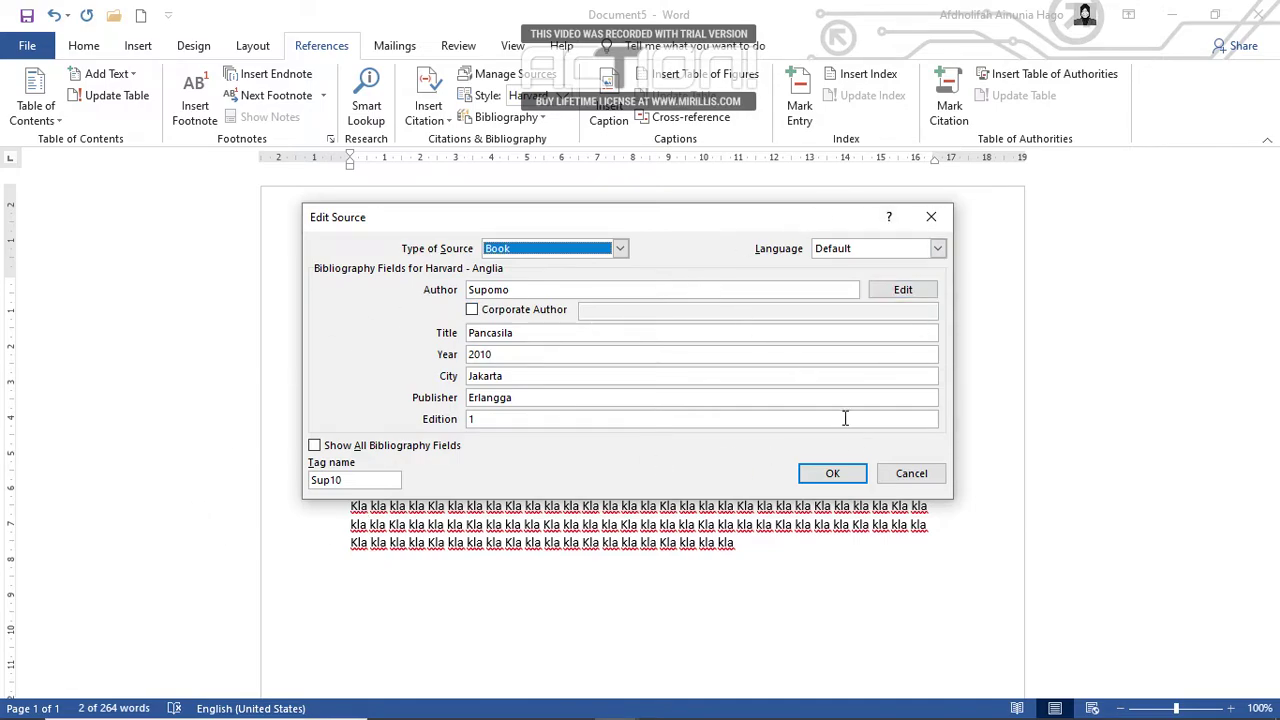
{"action": "left_click", "coordinate": [910, 473]}
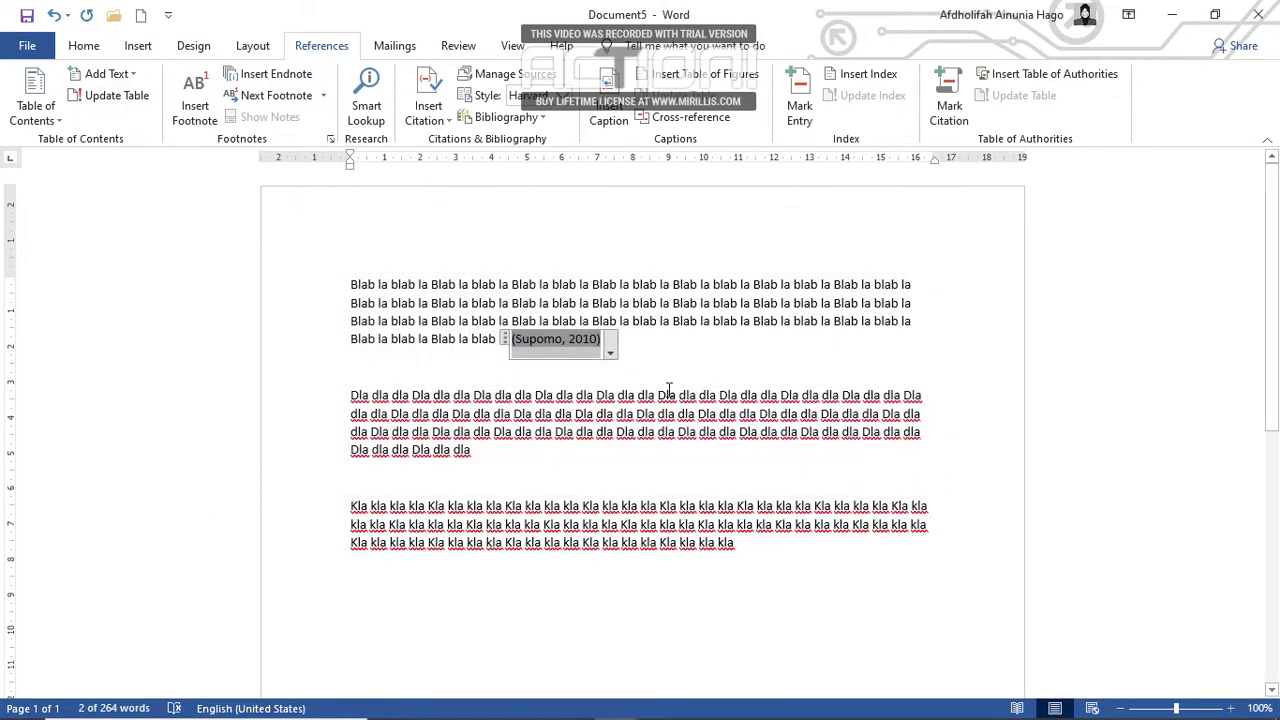
Step: Start a new citation source at the end of the second paragraph and set its source type to Journal Article
{"action": "left_click", "coordinate": [503, 455]}
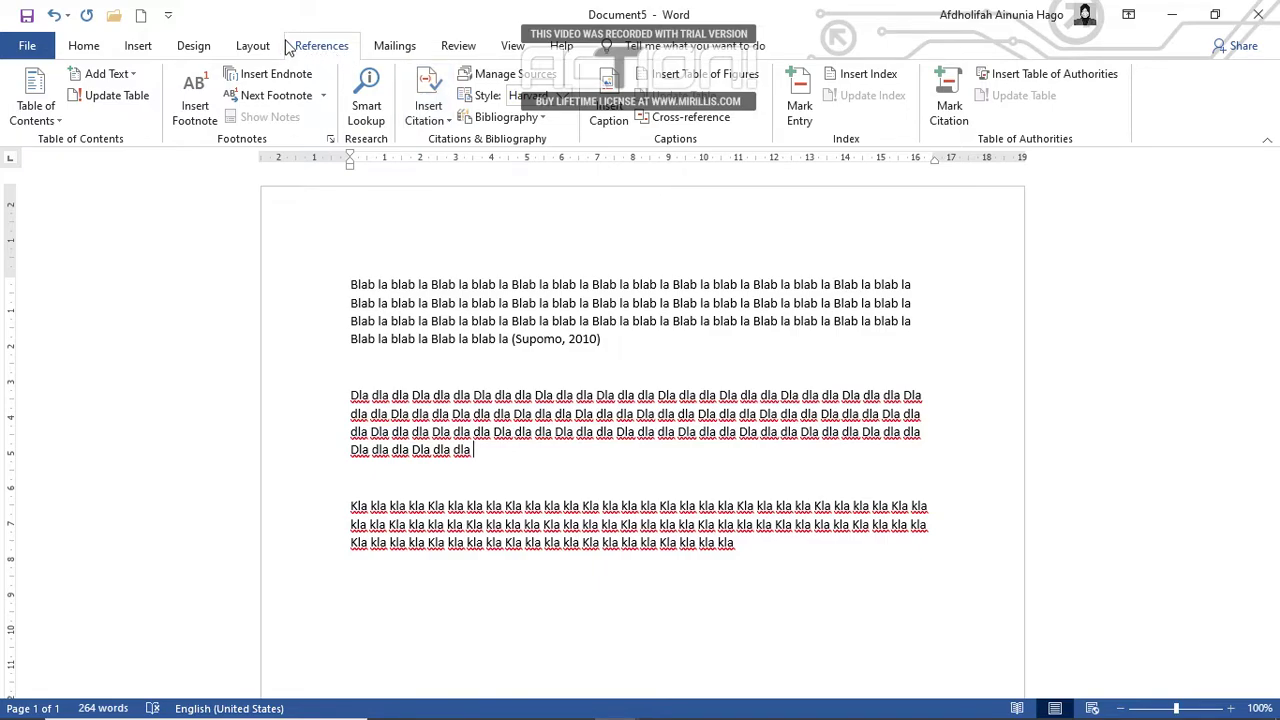
{"action": "left_click", "coordinate": [437, 124]}
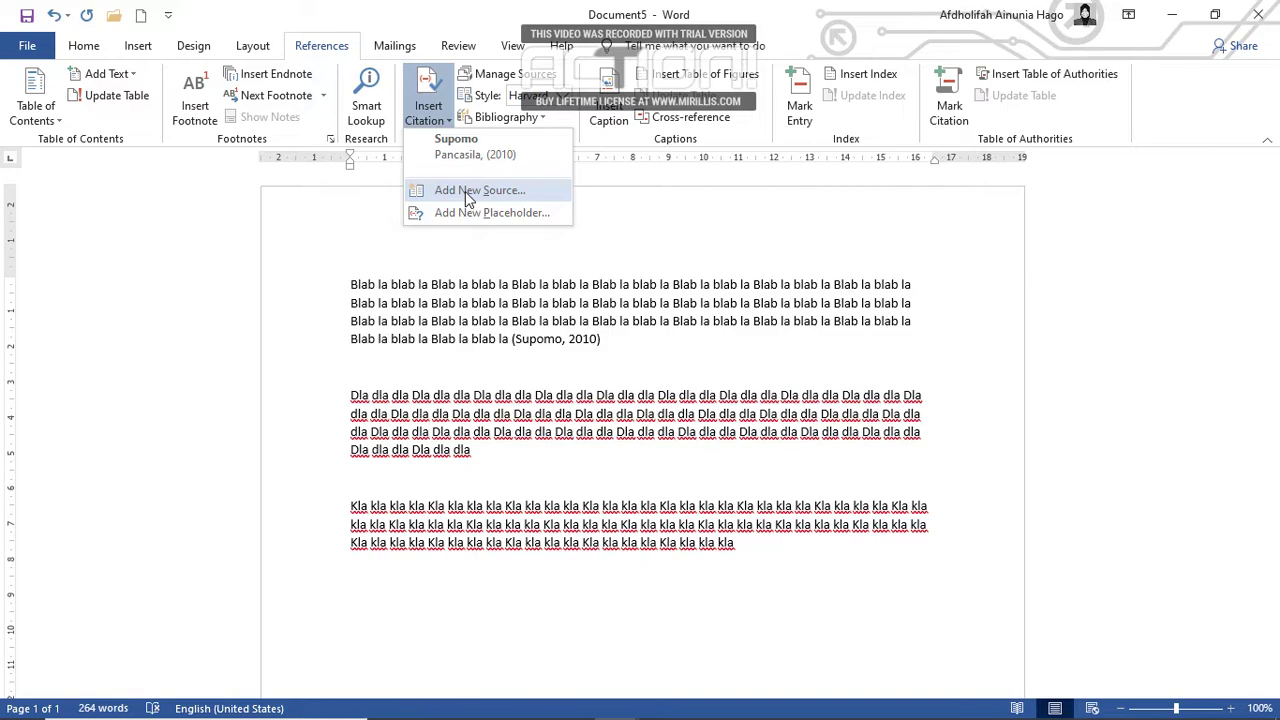
{"action": "left_click", "coordinate": [465, 191]}
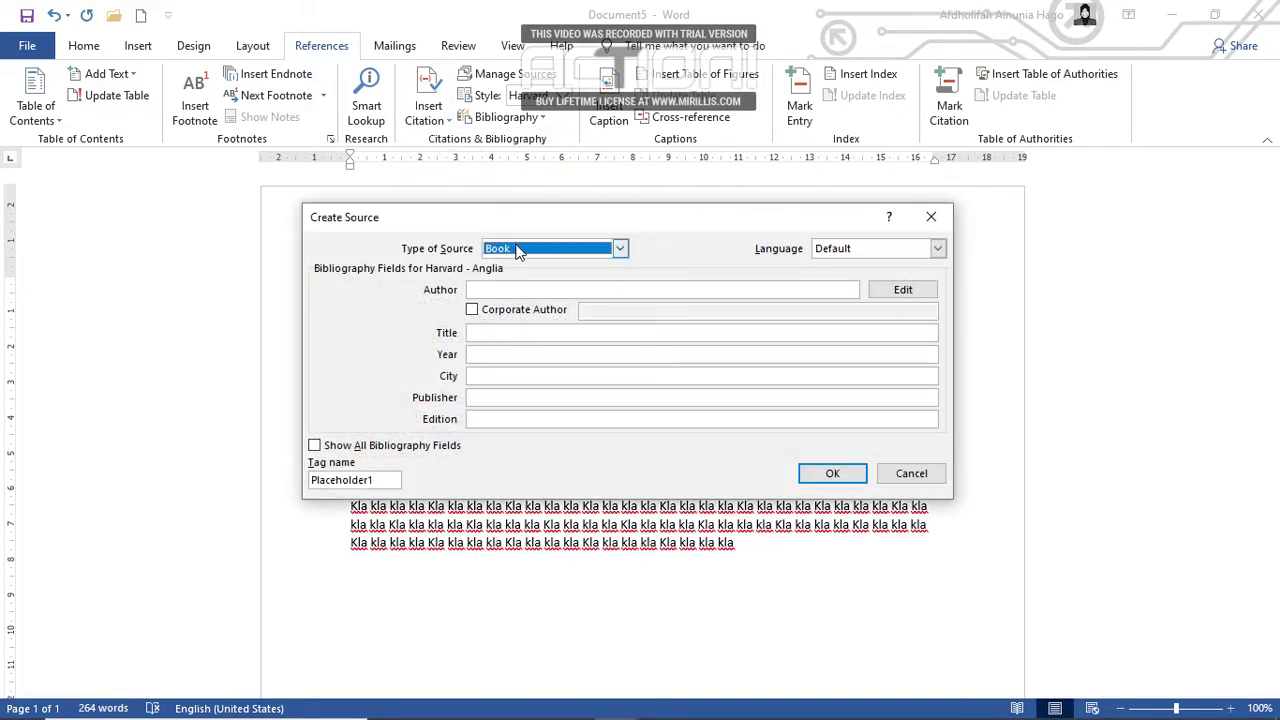
{"action": "left_click", "coordinate": [517, 249]}
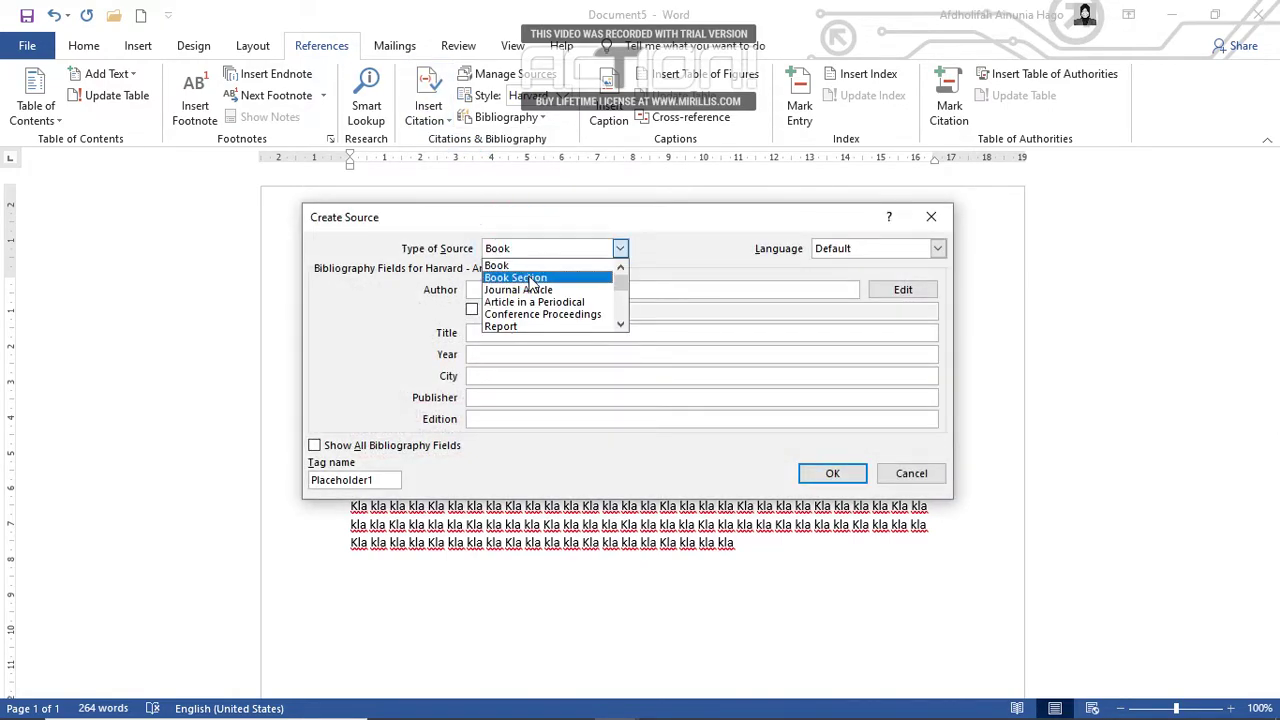
{"action": "left_click", "coordinate": [533, 290]}
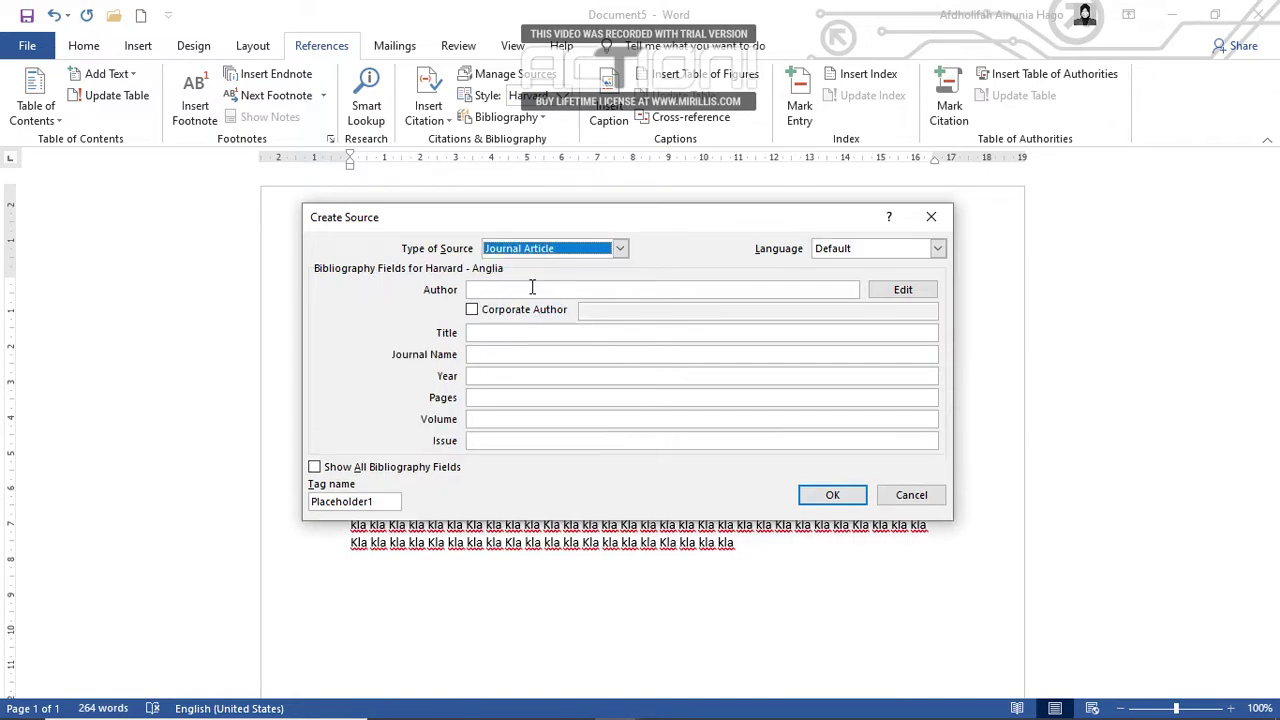
Step: Enter Sukarno as the article's author and "Pancasila Jati Diri Bangsa" as its title
{"action": "left_click", "coordinate": [532, 289]}
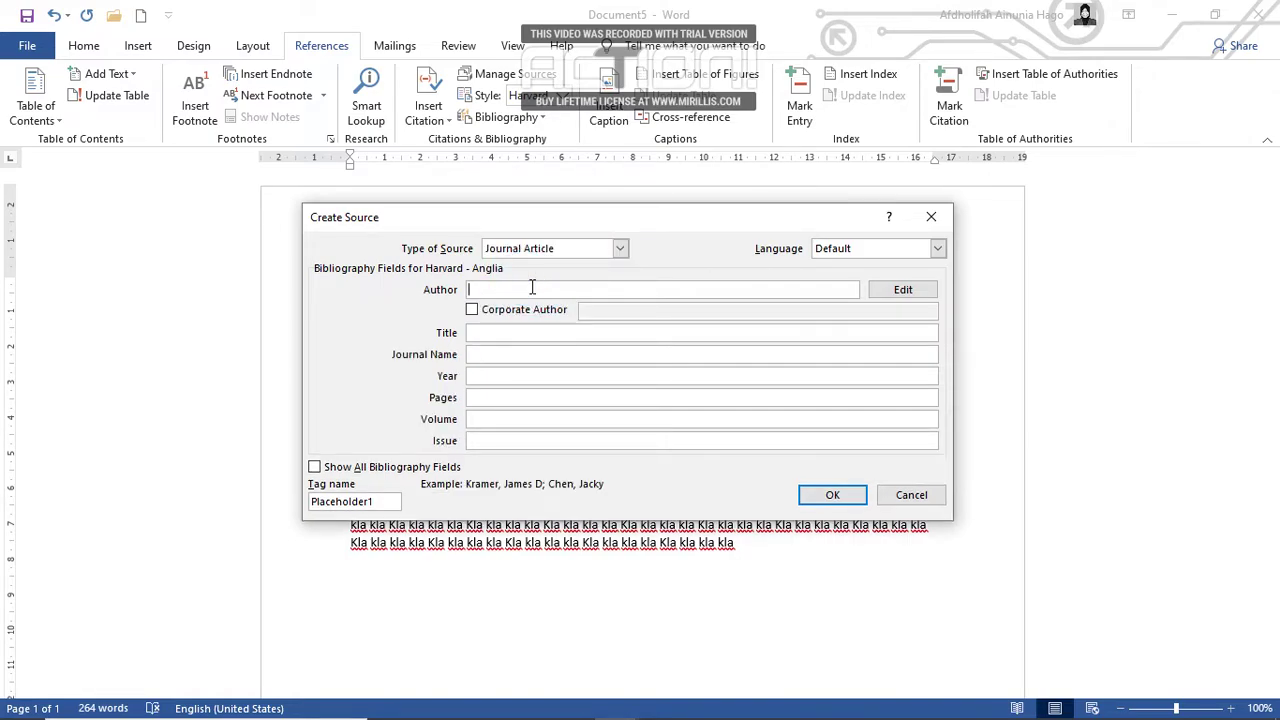
{"action": "type", "text": "Sukarno"}
{"action": "left_click", "coordinate": [492, 332]}
{"action": "type", "text": "Pancasila Jati Diri Bangsa"}
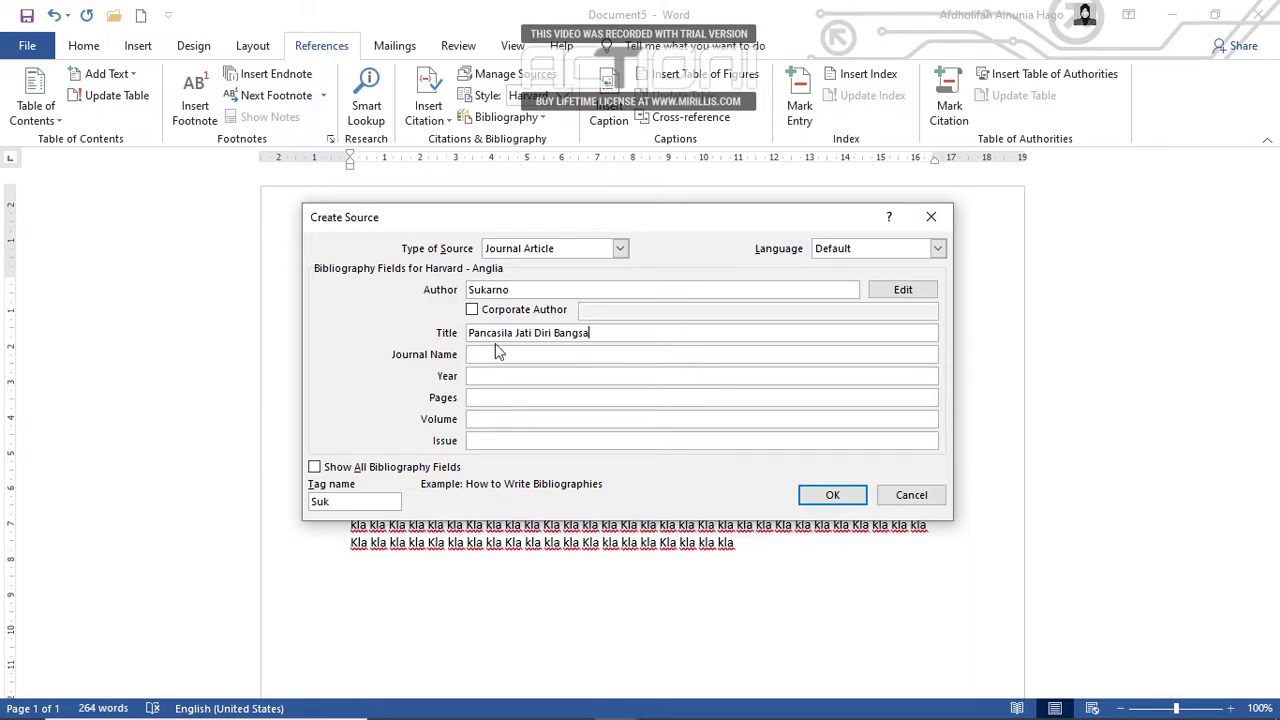
Step: Enter "Jurnal Ilmu Pendidikan" as the journal name of the new article source
{"action": "left_click", "coordinate": [496, 354]}
{"action": "type", "text": "Jurnal Ilmu"}
{"action": "key", "text": "BackSpace"}
{"action": "key", "text": "BackSpace"}
{"action": "key", "text": "BackSpace"}
{"action": "key", "text": "BackSpace"}
{"action": "key", "text": "BackSpace"}
{"action": "type", "text": "I"}
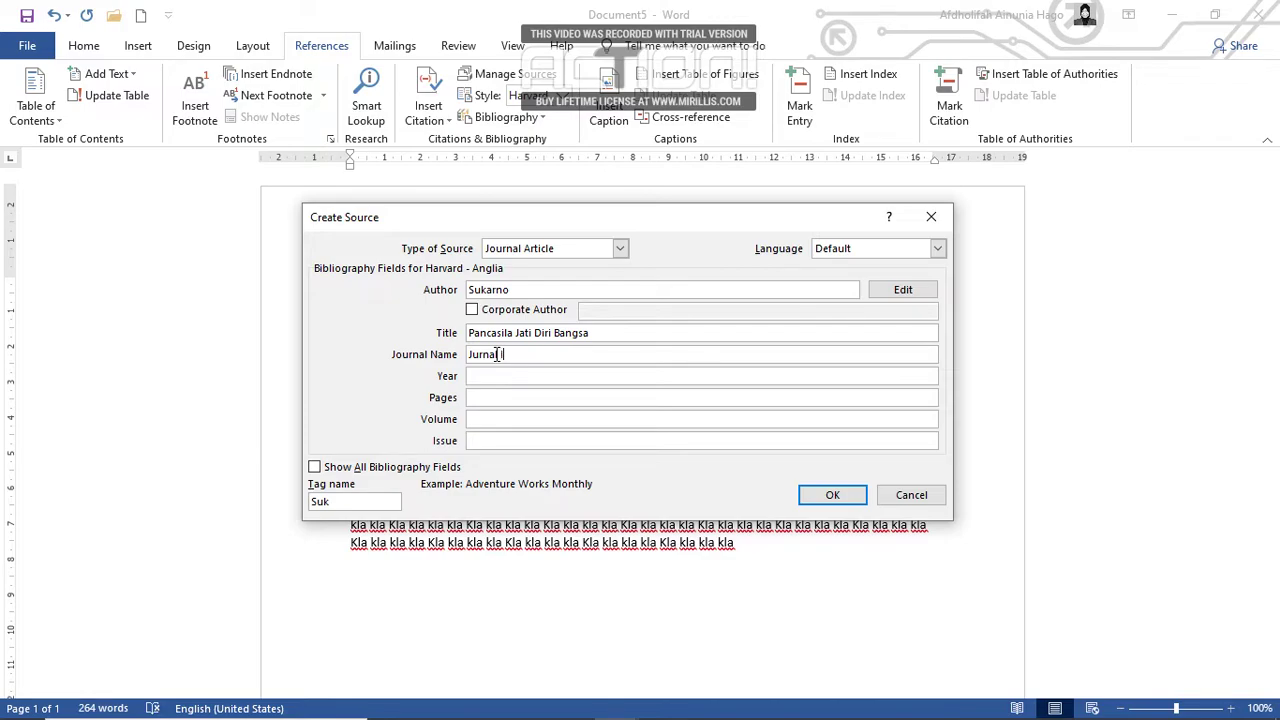
{"action": "type", "text": "lmu Pendidikan"}
Step: Complete the article source with year 2011, pages 11-32 and volume II, leave the issue empty, and insert the citation
{"action": "left_click", "coordinate": [496, 377]}
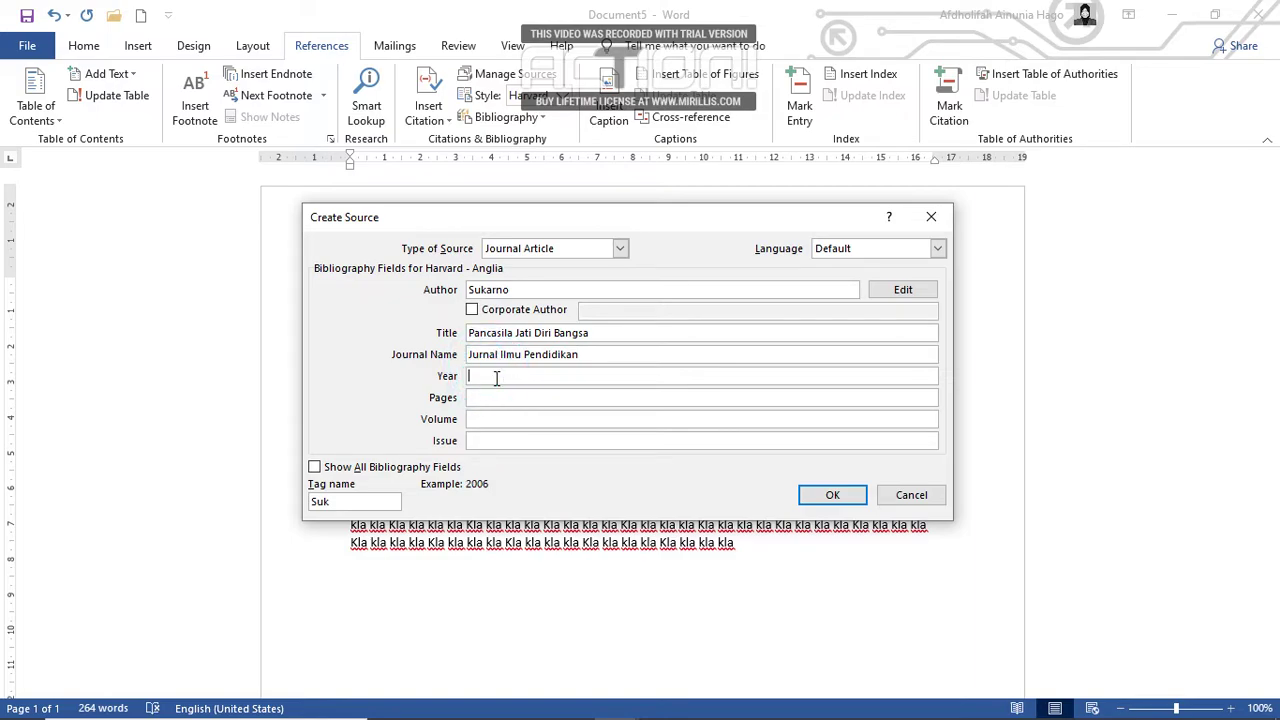
{"action": "type", "text": "2011"}
{"action": "left_click", "coordinate": [491, 400]}
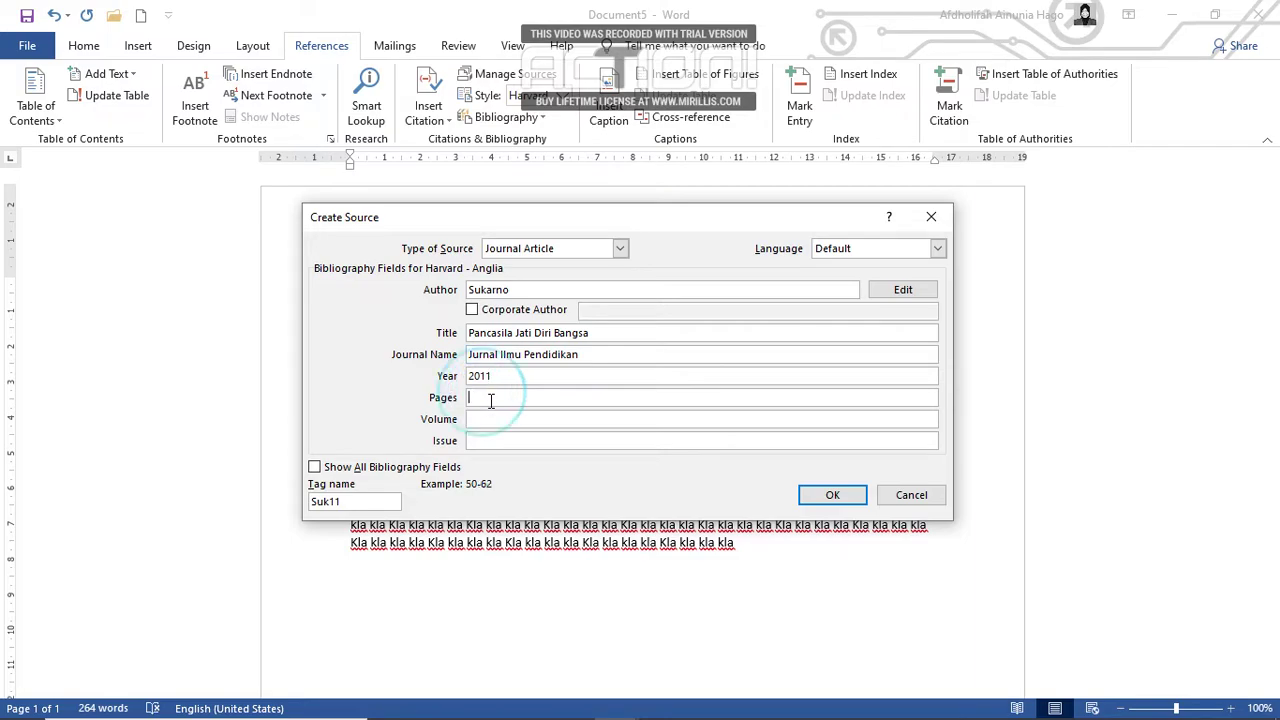
{"action": "type", "text": "11-32"}
{"action": "left_click", "coordinate": [491, 420]}
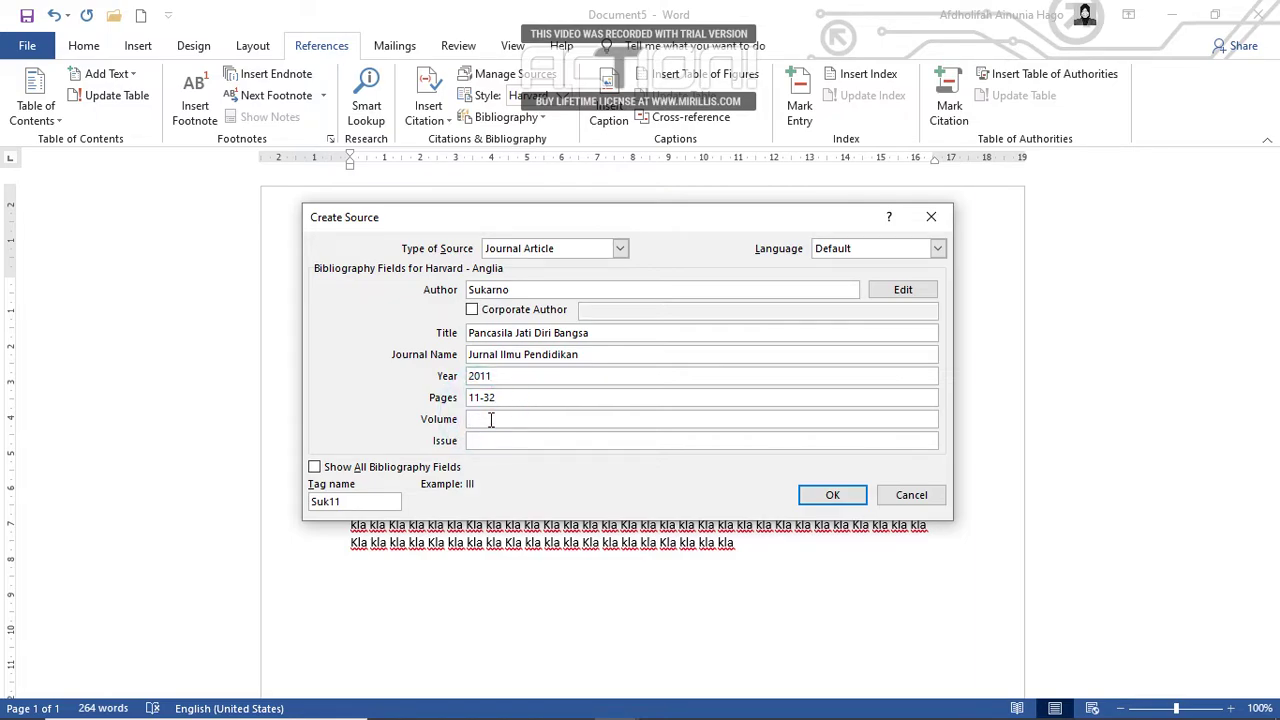
{"action": "type", "text": "II"}
{"action": "left_click", "coordinate": [491, 441]}
{"action": "left_click", "coordinate": [843, 494]}
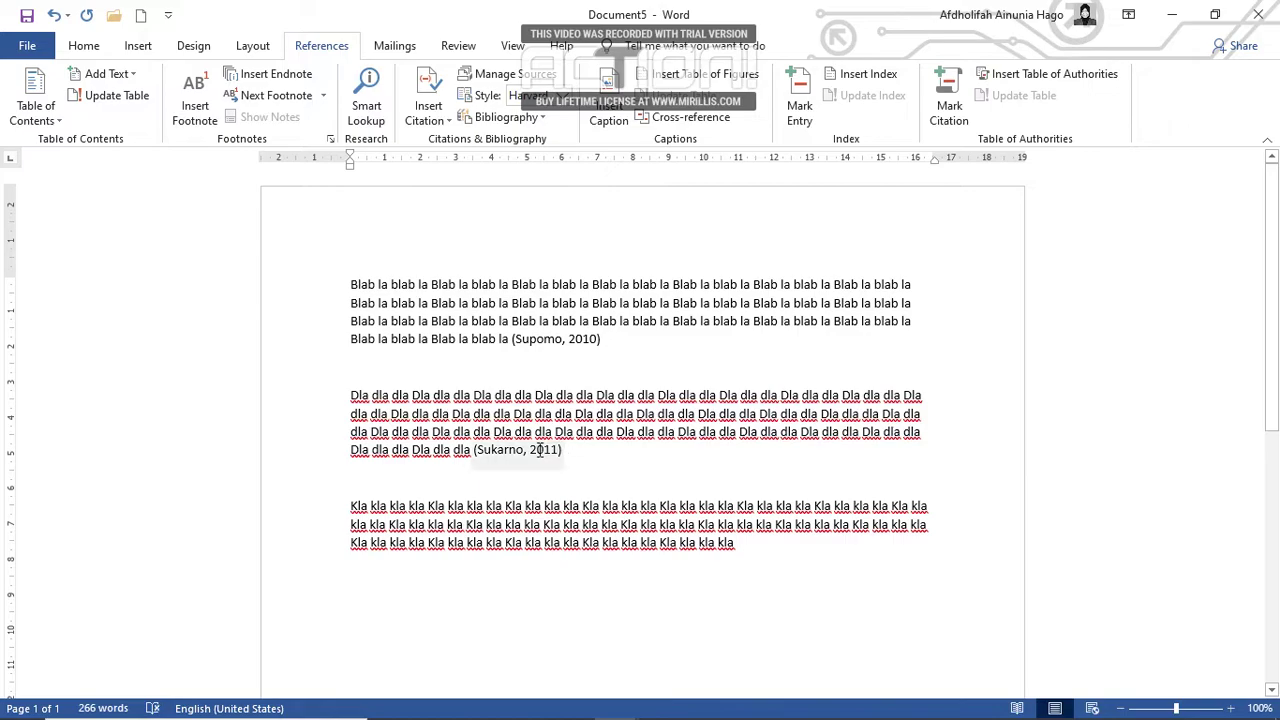
Step: Cite the existing Supomo source "Pancasila" (2010) at the end of the third paragraph, followed by a period
{"action": "left_click", "coordinate": [743, 540]}
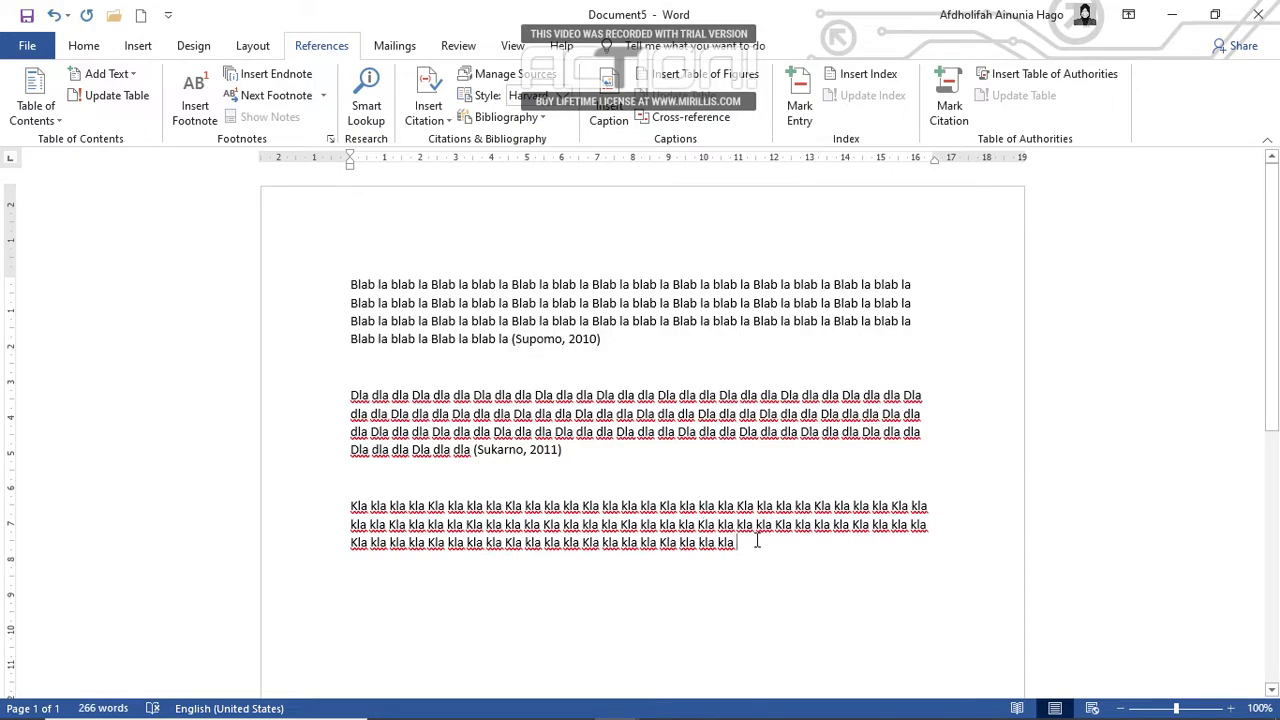
{"action": "left_click", "coordinate": [439, 125]}
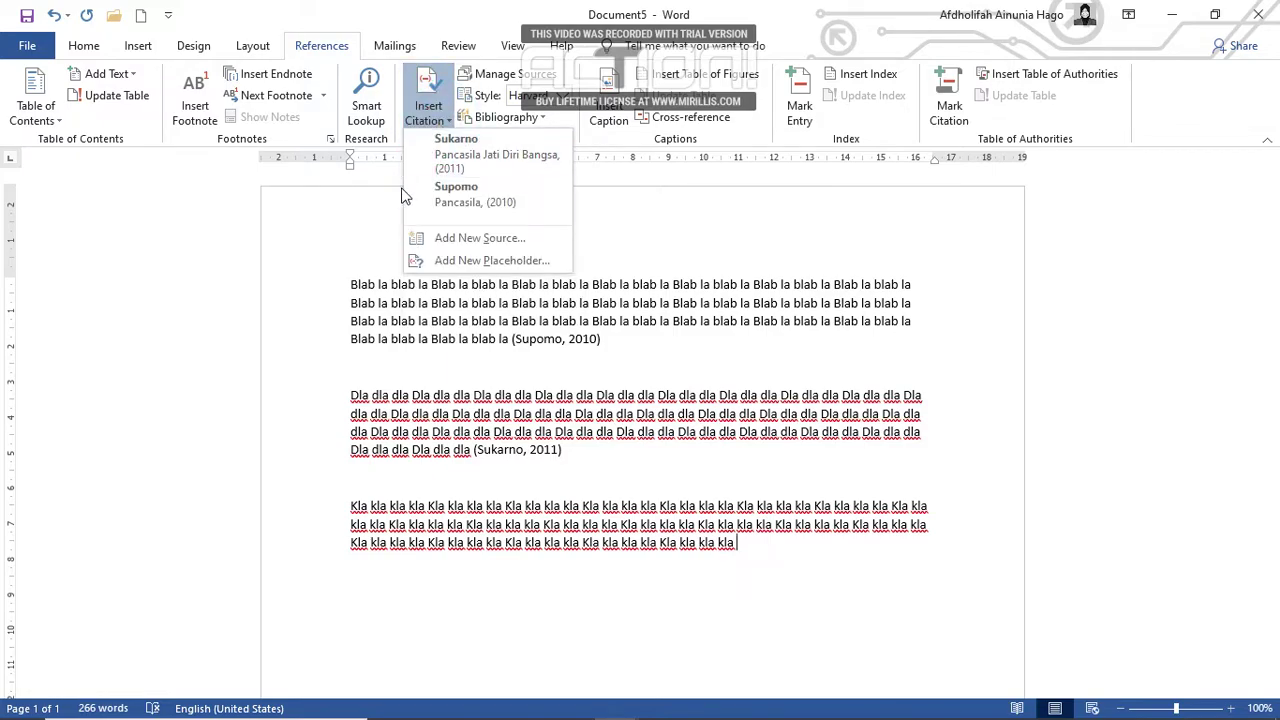
{"action": "left_click", "coordinate": [463, 206]}
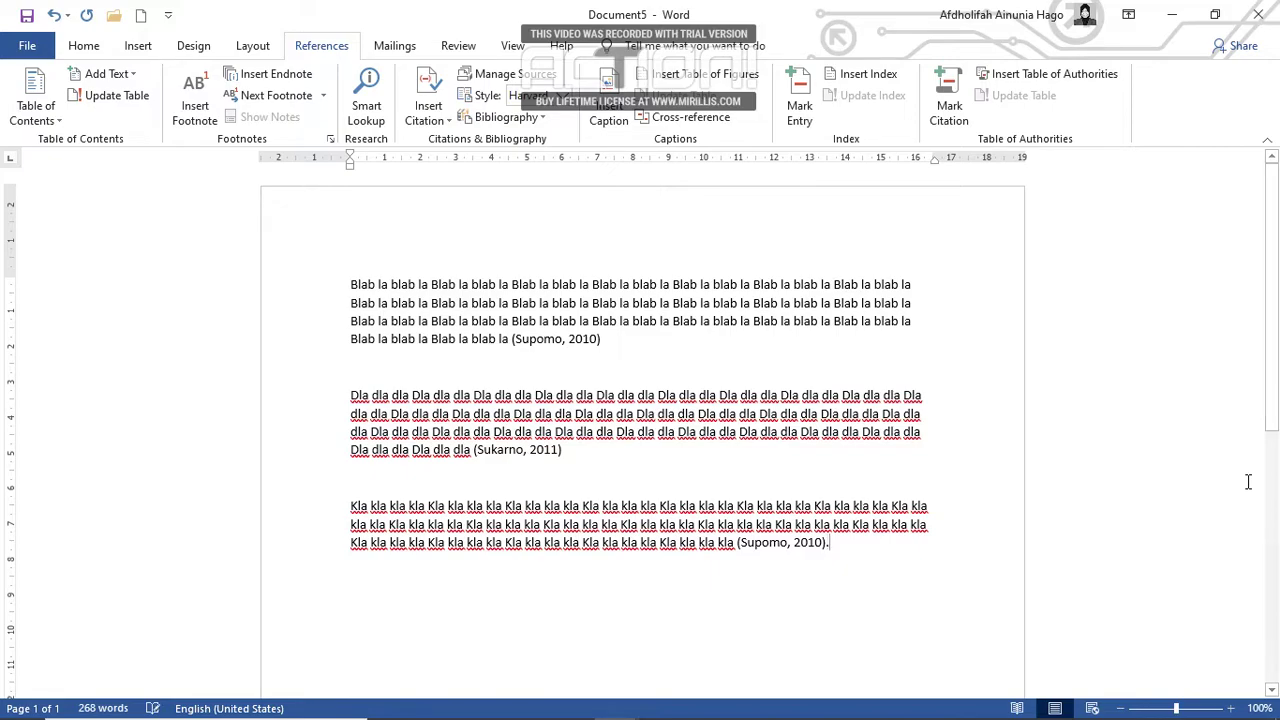
Step: Add blank lines after the third paragraph until the insertion point reaches the start of a second page
{"action": "key", "text": "Return"}
{"action": "key", "text": "Return"}
{"action": "key", "text": "Return"}
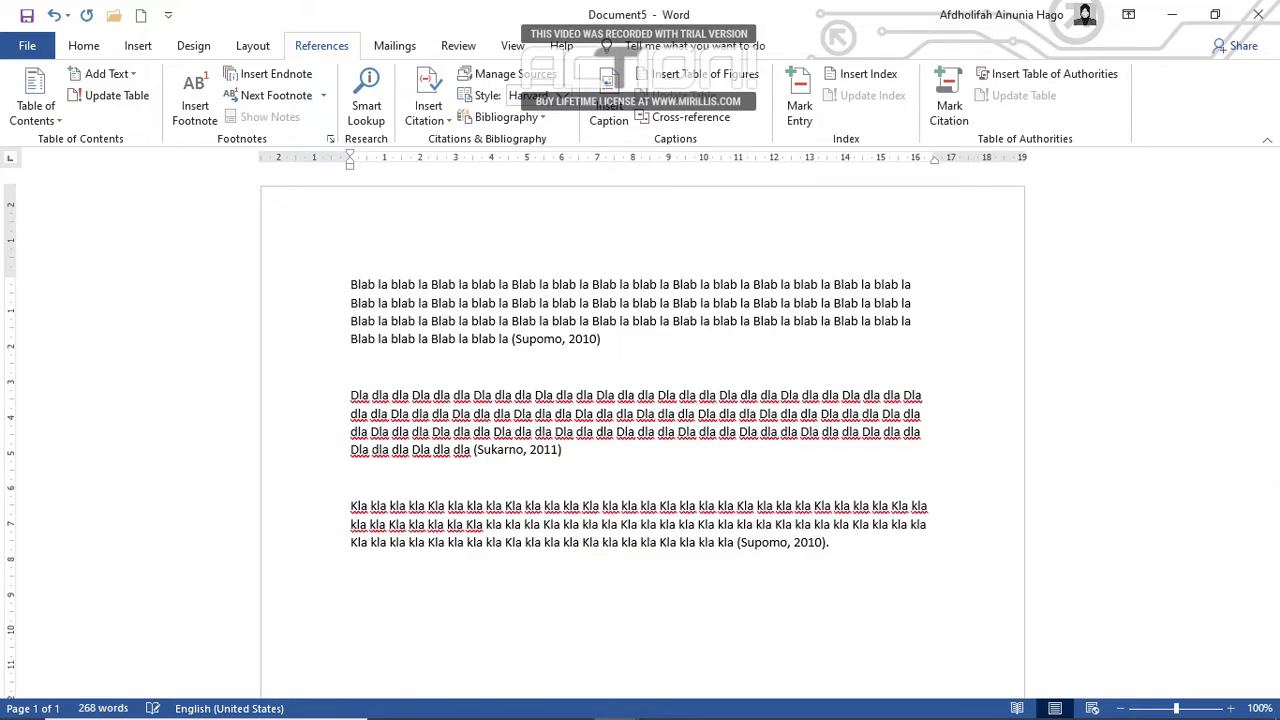
{"action": "key", "text": "Return"}
{"action": "key", "text": "Return"}
{"action": "key", "text": "Return"}
{"action": "key", "text": "Return"}
{"action": "key", "text": "Return"}
{"action": "key", "text": "Return"}
{"action": "key", "text": "Return"}
{"action": "key", "text": "Return"}
{"action": "key", "text": "Return"}
{"action": "key", "text": "Return"}
{"action": "key", "text": "Return"}
{"action": "key", "text": "Return"}
{"action": "key", "text": "Return"}
{"action": "key", "text": "Return"}
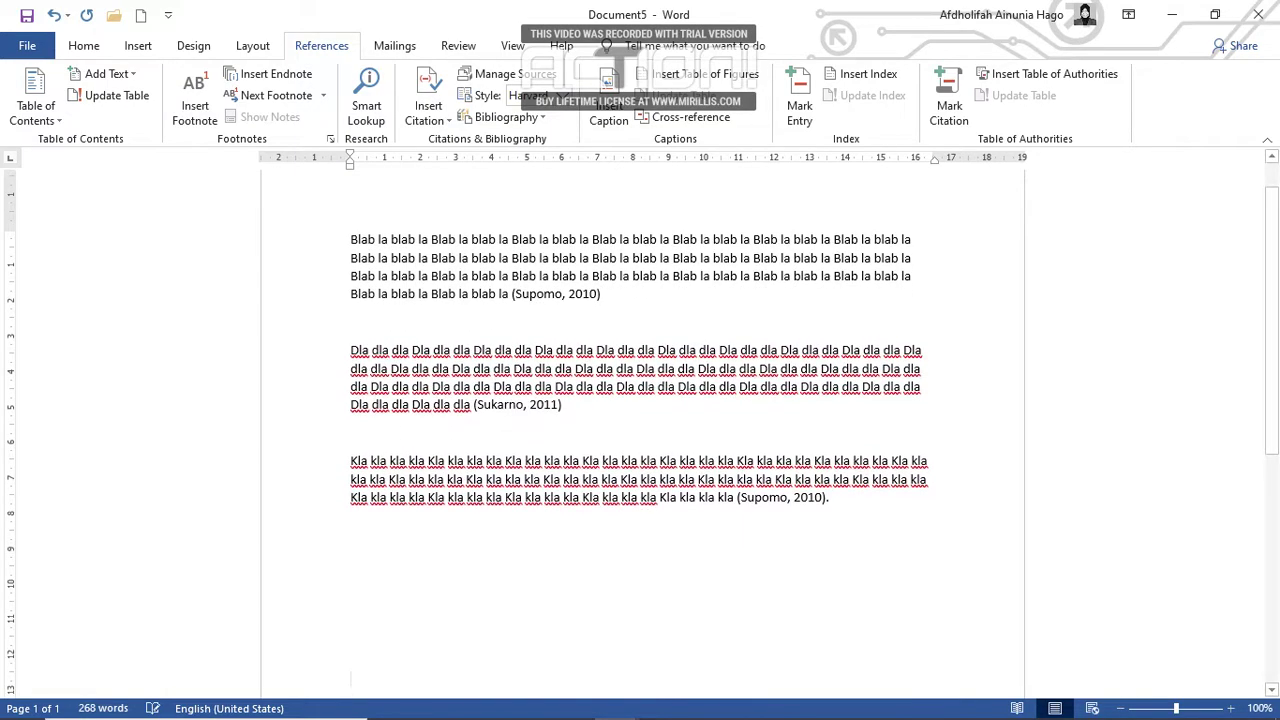
{"action": "key", "text": "Return"}
{"action": "key", "text": "Return"}
{"action": "key", "text": "Return"}
{"action": "key", "text": "Return"}
{"action": "key", "text": "Return"}
{"action": "key", "text": "Return"}
{"action": "key", "text": "Return"}
{"action": "key", "text": "Return"}
{"action": "key", "text": "Return"}
{"action": "key", "text": "Return"}
{"action": "key", "text": "Return"}
{"action": "key", "text": "Return"}
{"action": "key", "text": "Return"}
{"action": "key", "text": "Return"}
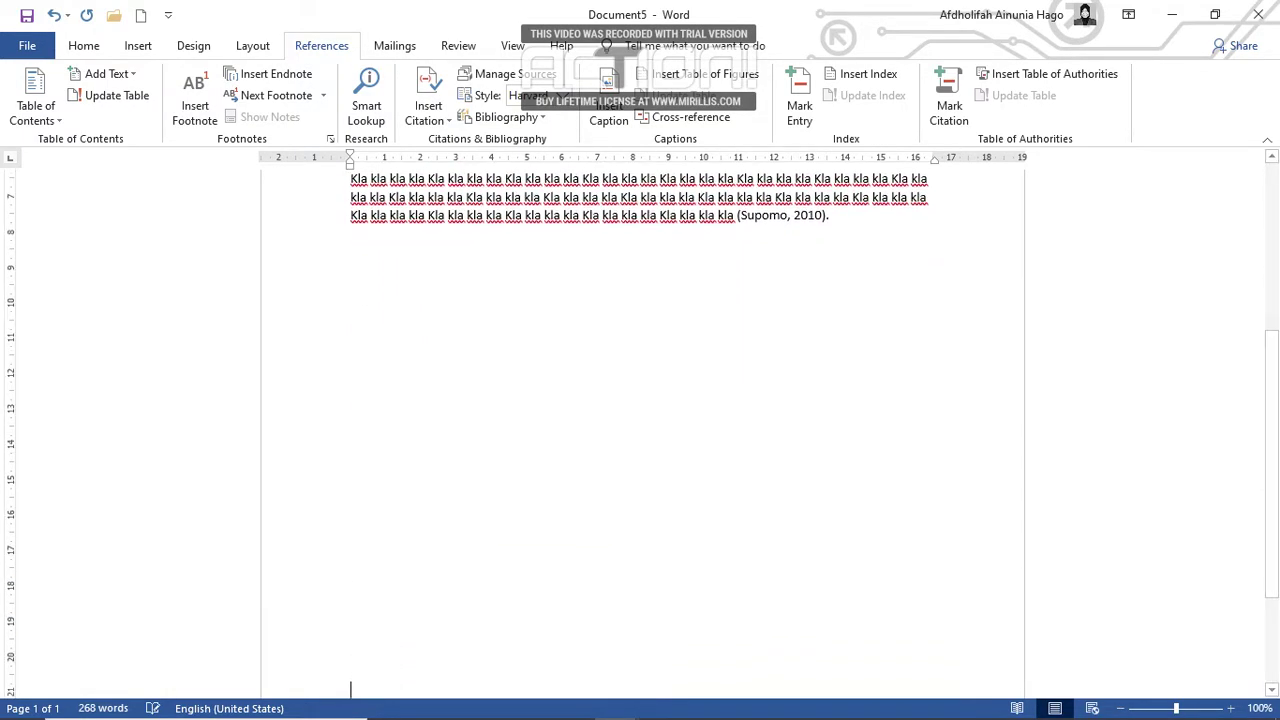
{"action": "key", "text": "Return"}
{"action": "key", "text": "Return"}
{"action": "key", "text": "Return"}
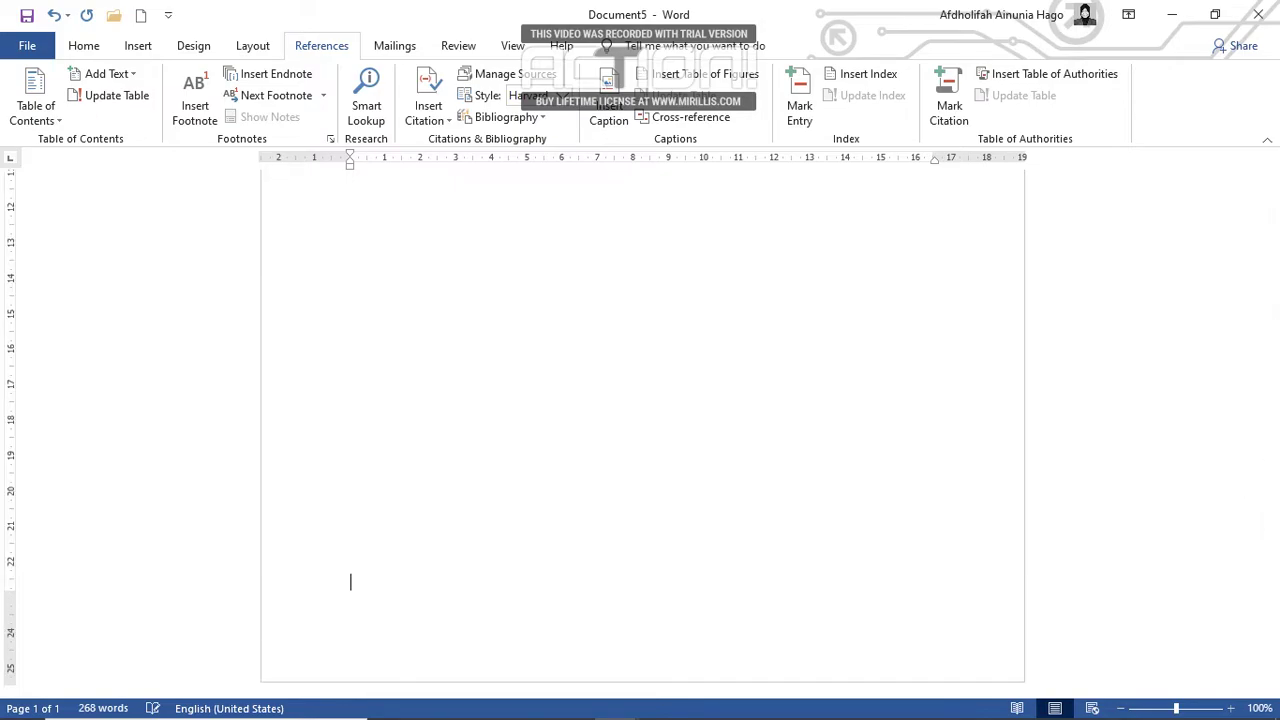
Step: Insert the built-in list titled "Bibliography" at the start of the second page
{"action": "scroll", "coordinate": [1277, 476], "scroll_direction": "down", "scroll_amount": 2}
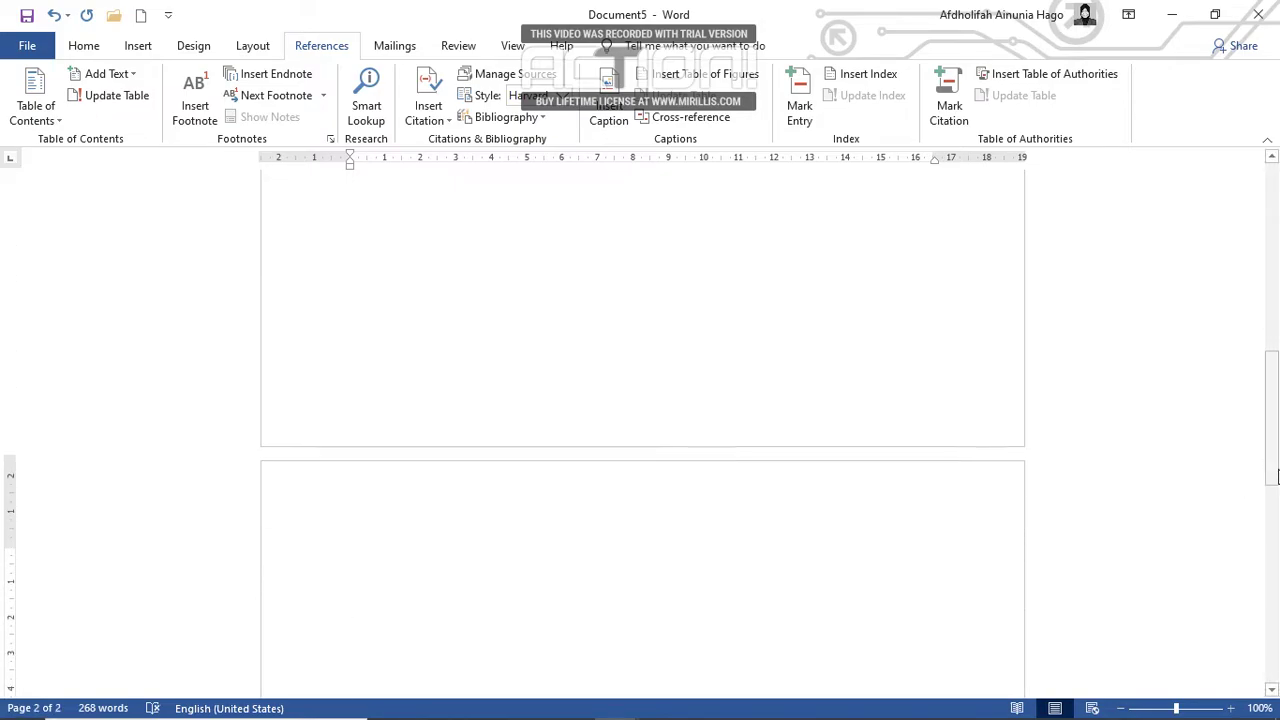
{"action": "scroll", "coordinate": [1169, 400], "scroll_direction": "down", "scroll_amount": 3}
{"action": "scroll", "coordinate": [1171, 399], "scroll_direction": "up", "scroll_amount": 5}
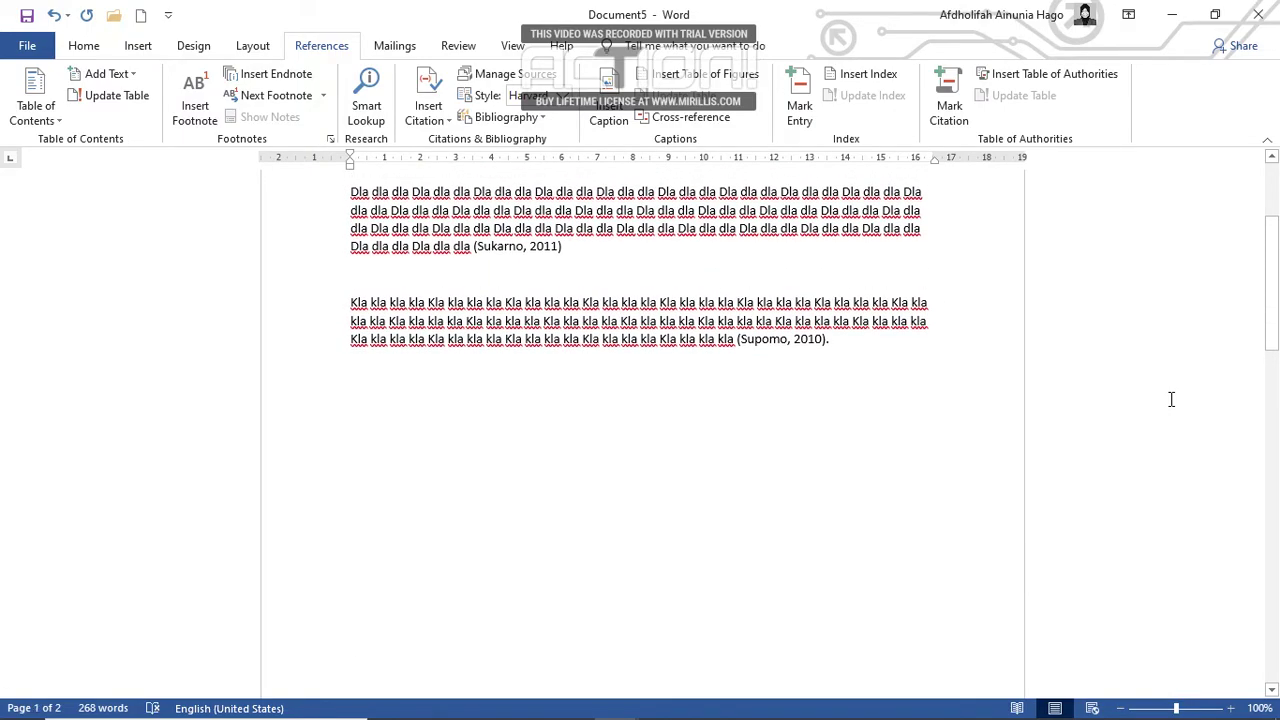
{"action": "scroll", "coordinate": [1171, 399], "scroll_direction": "down", "scroll_amount": 2}
{"action": "scroll", "coordinate": [1171, 399], "scroll_direction": "up", "scroll_amount": 6}
{"action": "scroll", "coordinate": [1171, 399], "scroll_direction": "down", "scroll_amount": 20}
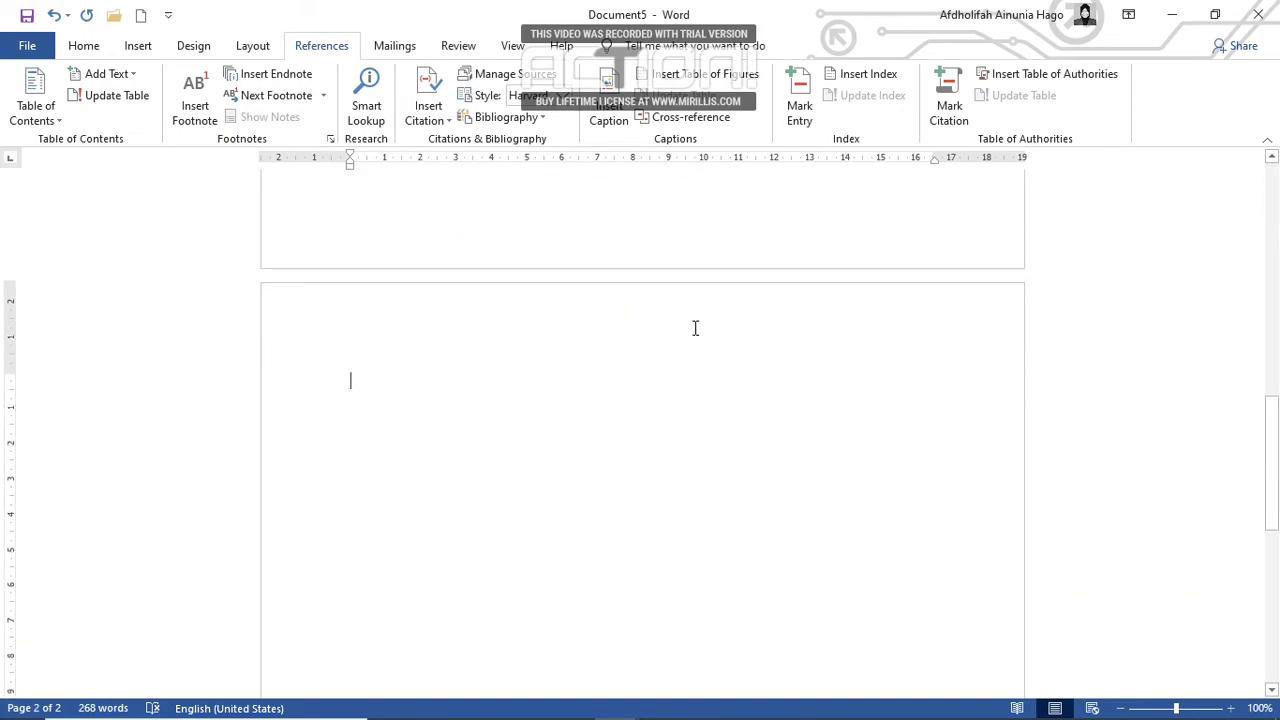
{"action": "left_click", "coordinate": [84, 46]}
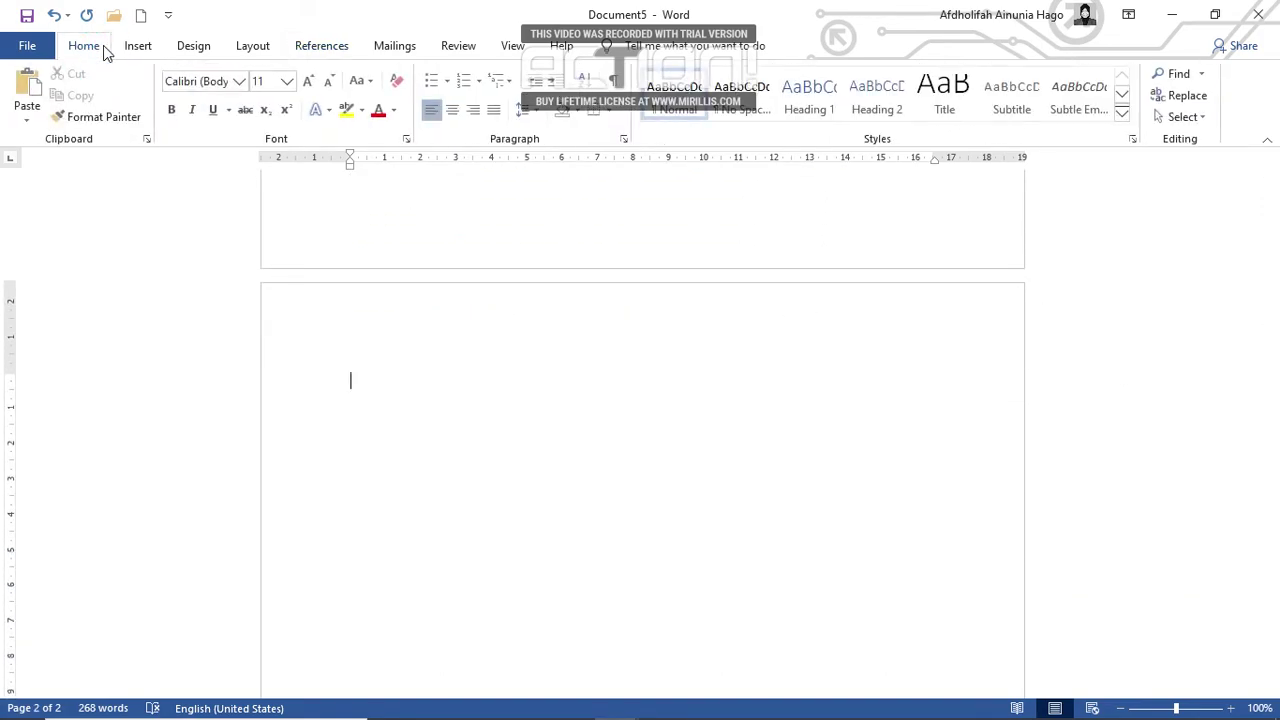
{"action": "left_click", "coordinate": [318, 45]}
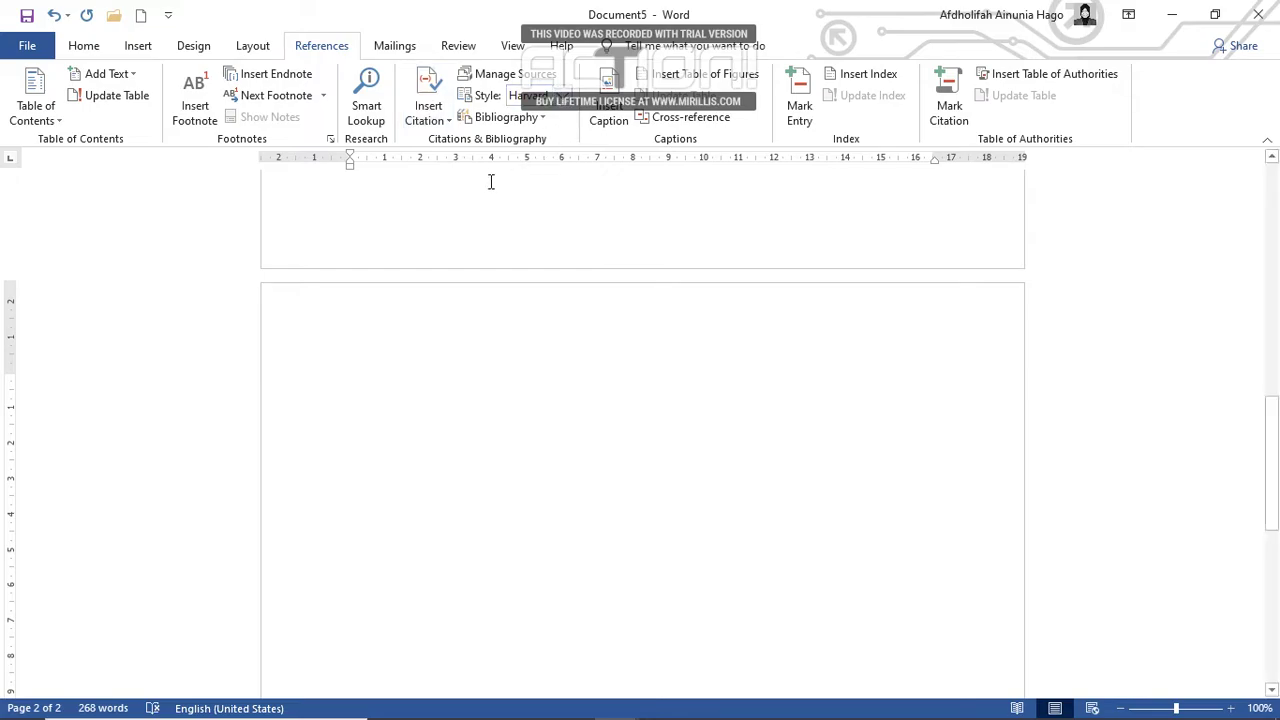
{"action": "left_click", "coordinate": [537, 120]}
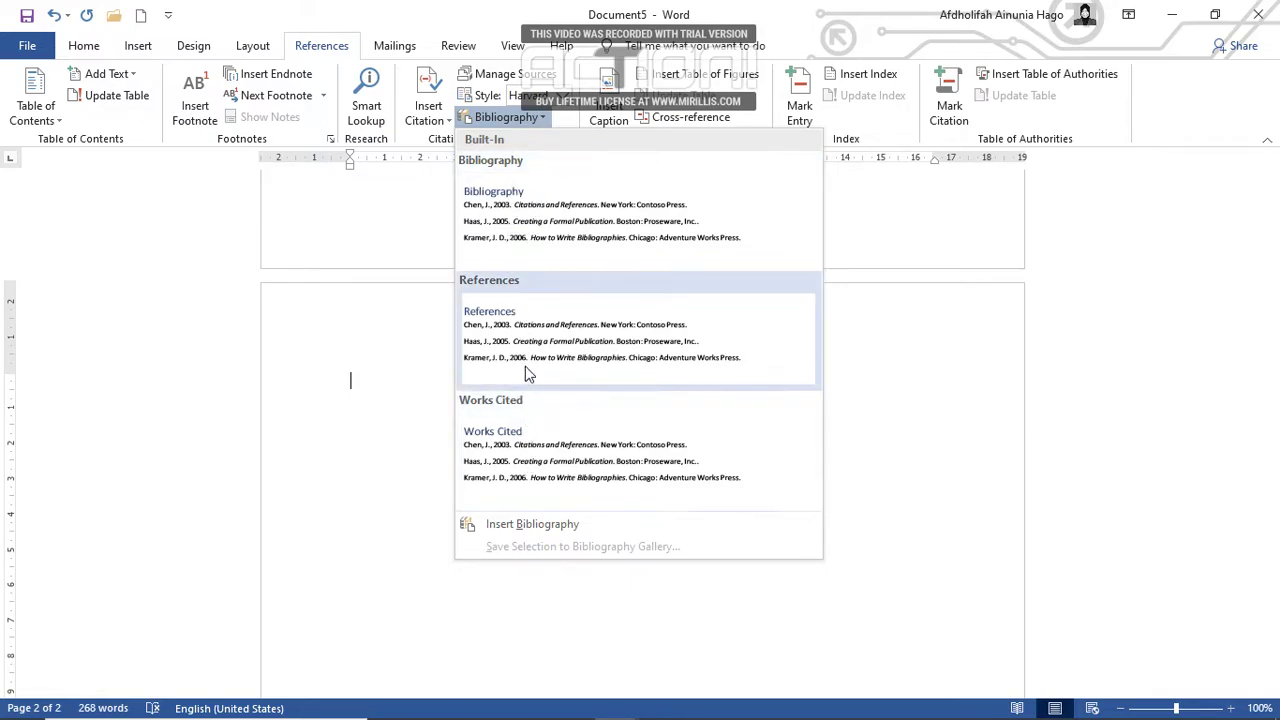
{"action": "left_click", "coordinate": [511, 219]}
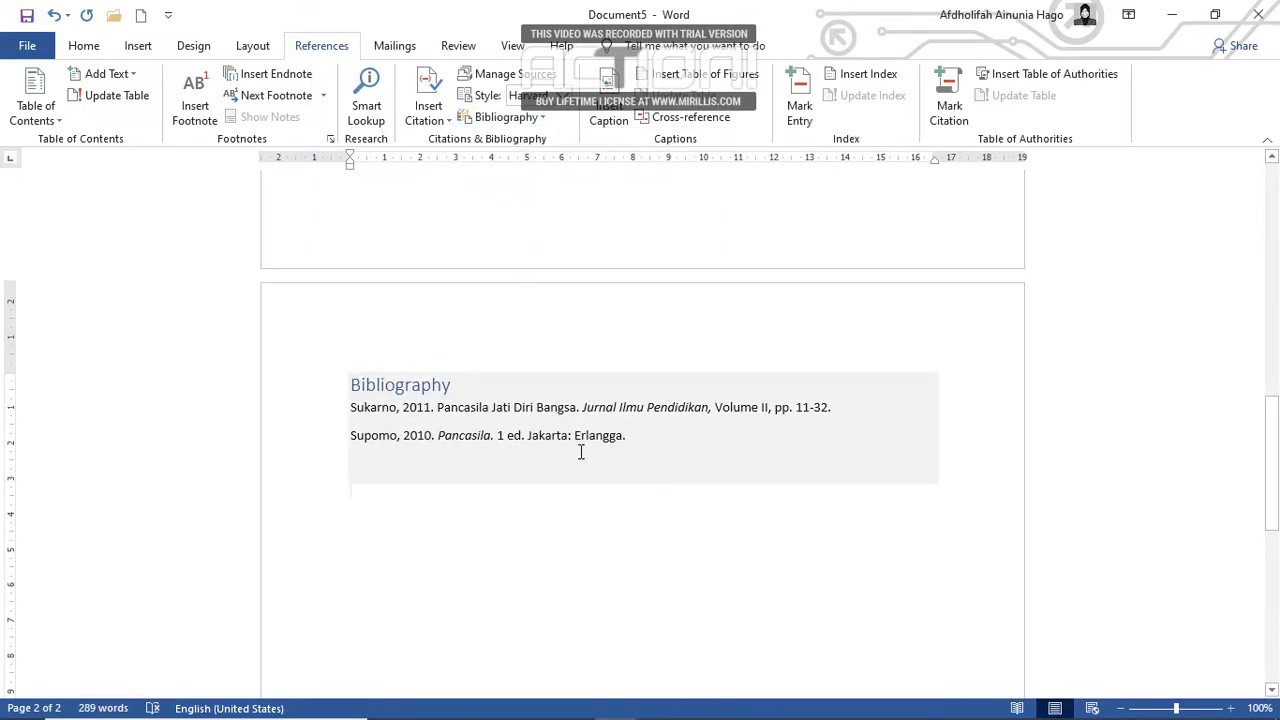
{"action": "left_click", "coordinate": [661, 444]}
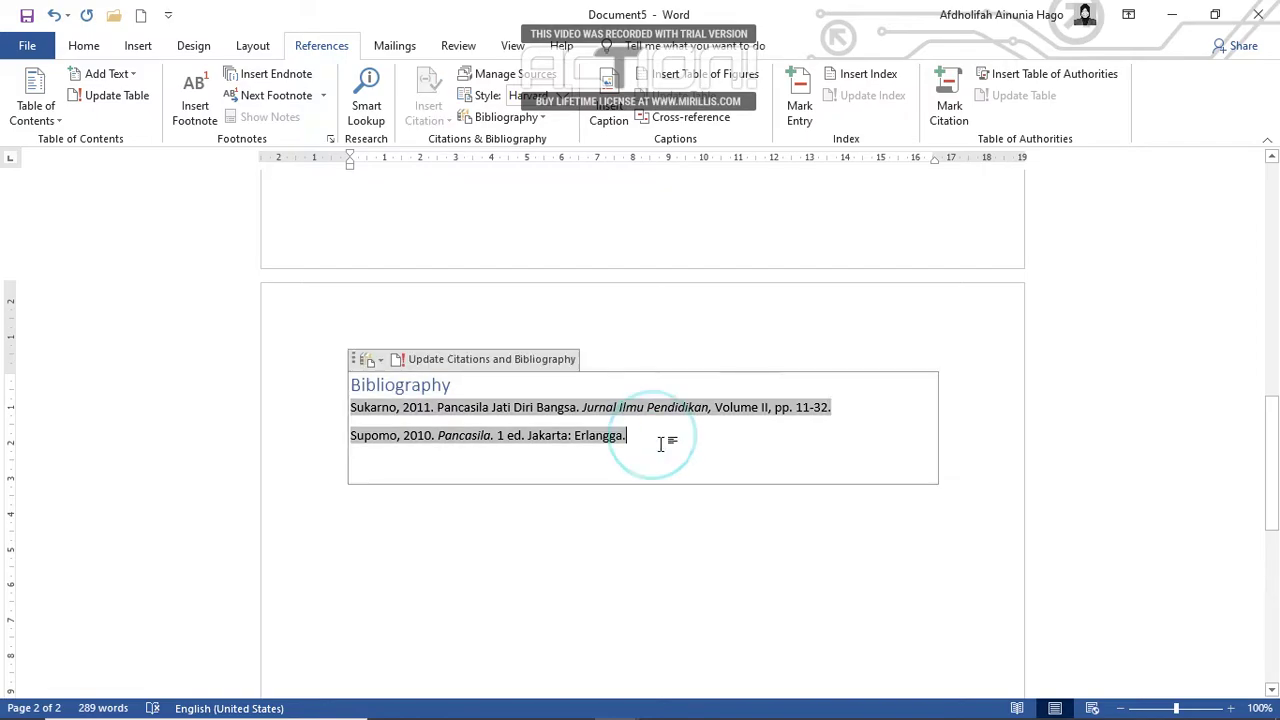
{"action": "left_click", "coordinate": [589, 513]}
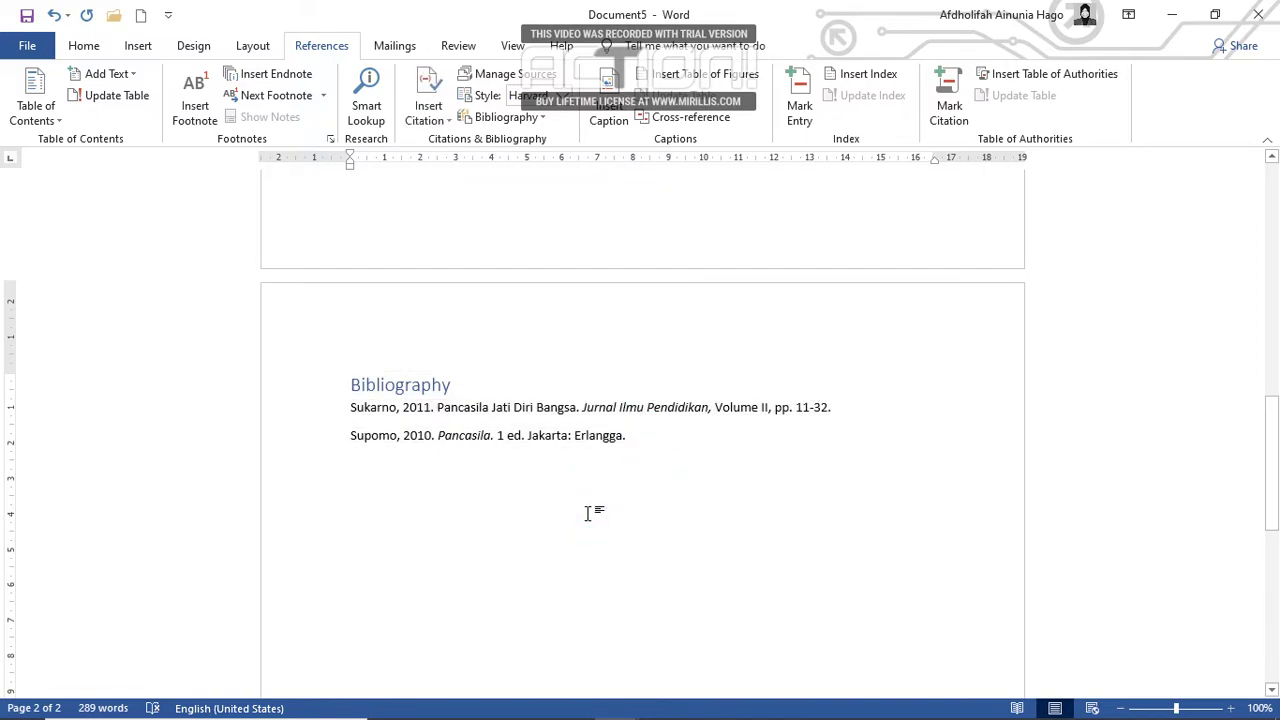